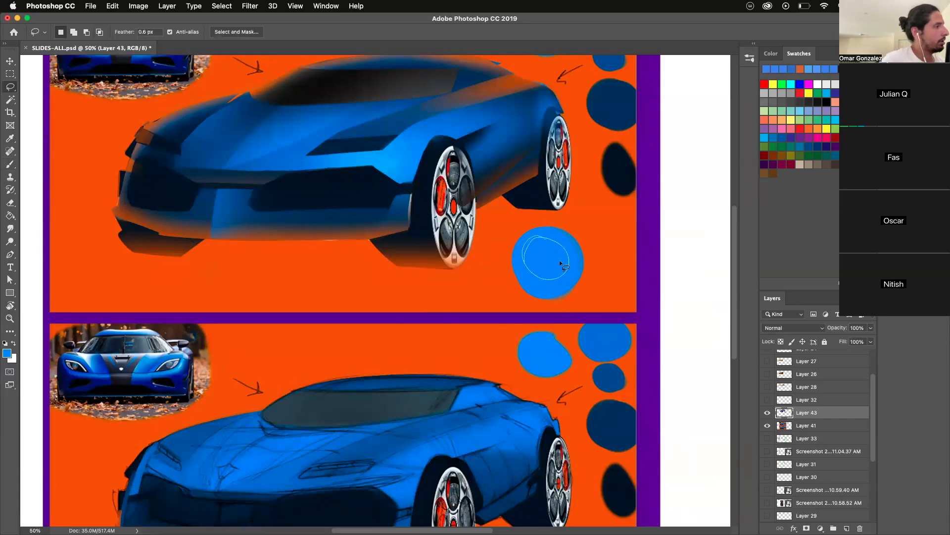
- Open the Levels adjustment for the lassoed area inside the light blue circle below the car
left_click(138, 6)
mouse_move(159, 35)
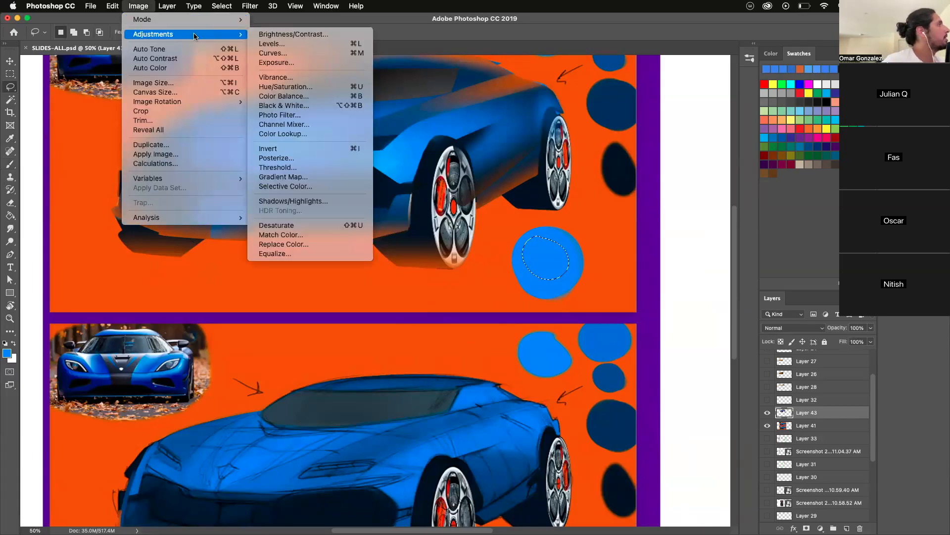
left_click(267, 44)
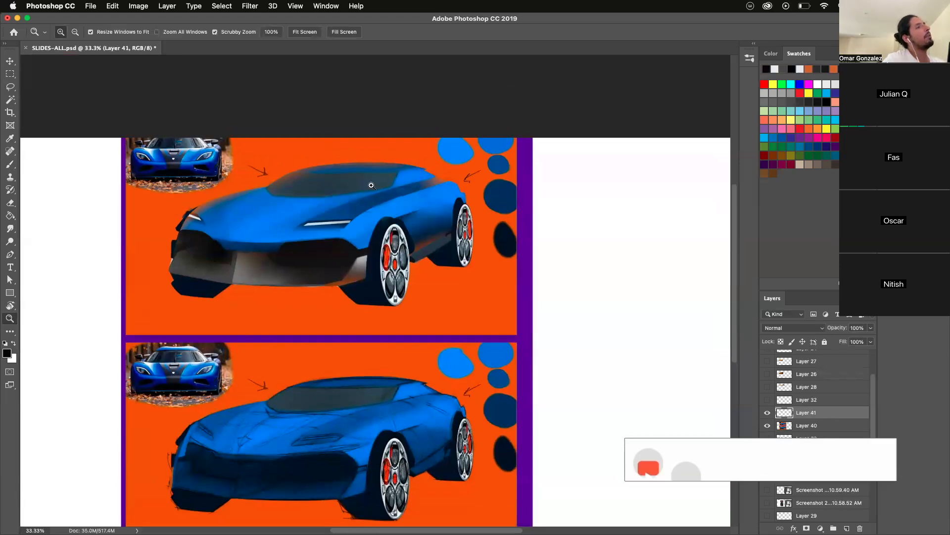
- Sample the light blue from the upper car's rear fender for the Brush and add a new layer above Layer 41
scroll(355, 277, "up", 2)
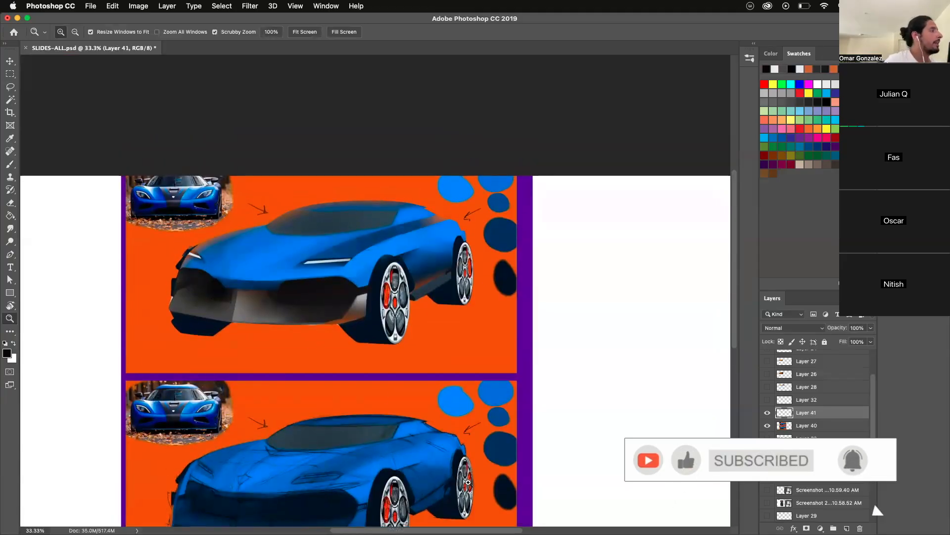
left_click(275, 228)
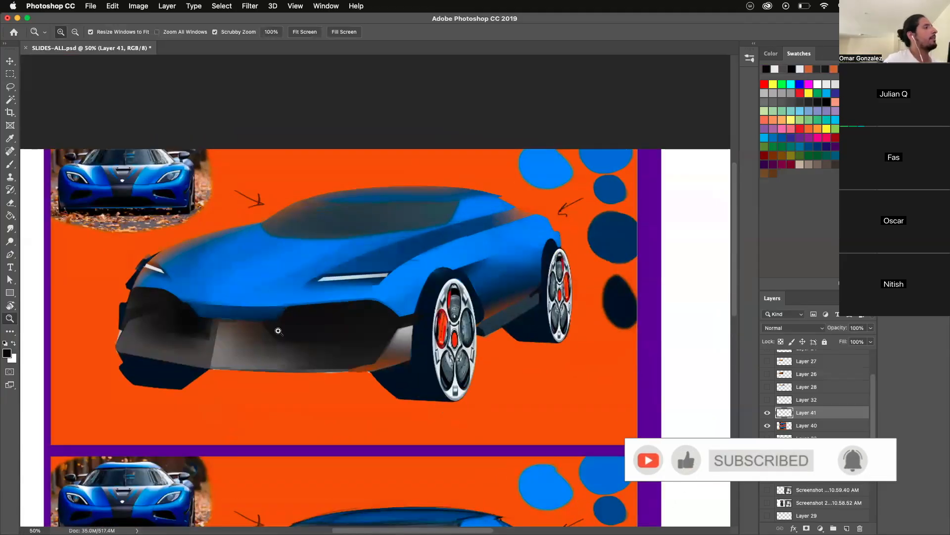
left_click(10, 164)
left_click(531, 231, "alt")
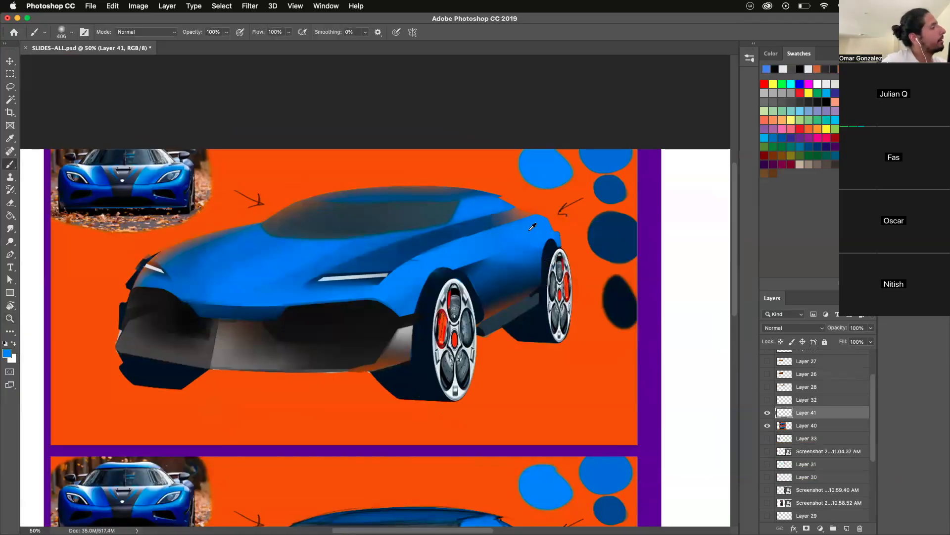
left_click_drag(528, 230, 509, 230)
left_click(847, 528)
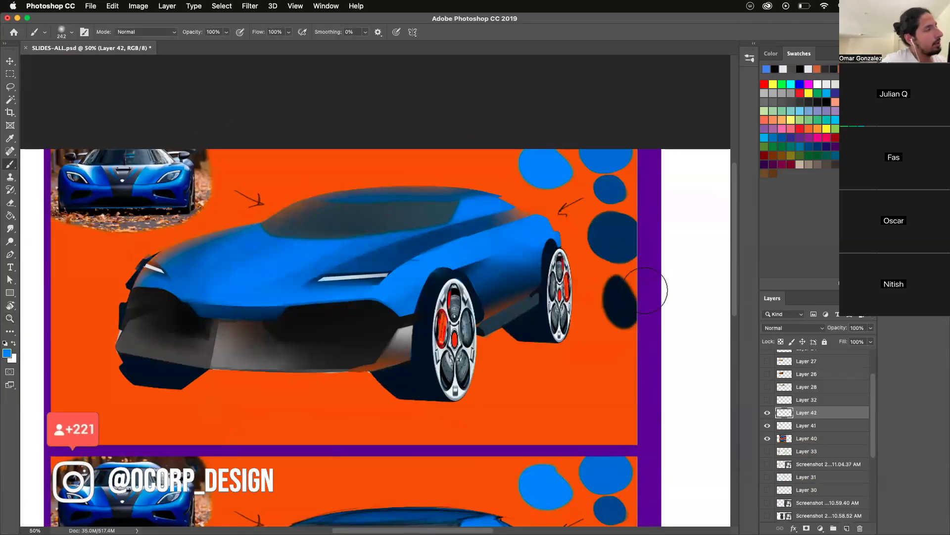
- Try marking the car's rear fender with a yellow circle and undo the mark
mouse_move(536, 233)
left_mouse_down()
mouse_move(514, 233)
mouse_move(546, 266)
mouse_move(493, 228)
mouse_move(570, 245)
left_mouse_up()
left_click(764, 84)
key("super+z")
left_click(809, 94)
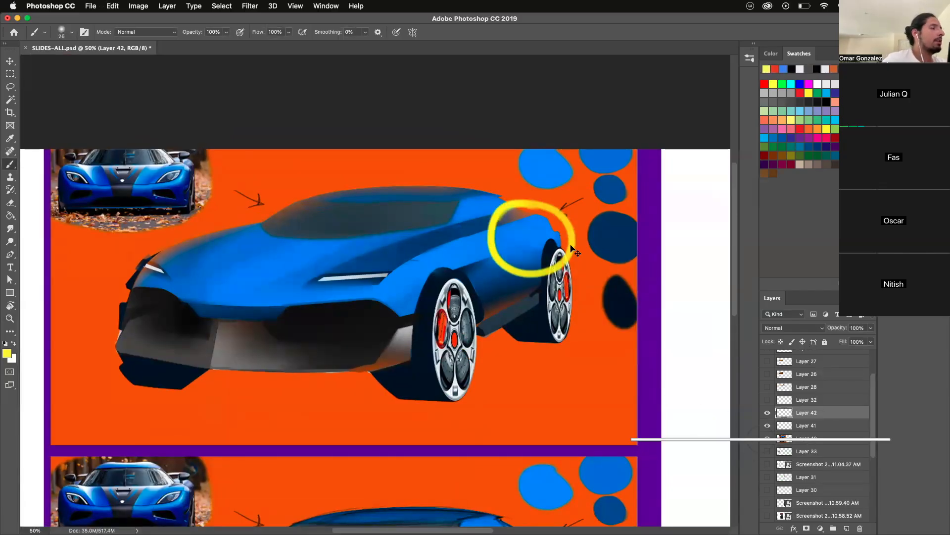
key("super+z")
- Sample the hood's light blue and try soft, large brush strokes over the hood and front bumper
left_click_drag(506, 245, 508, 245)
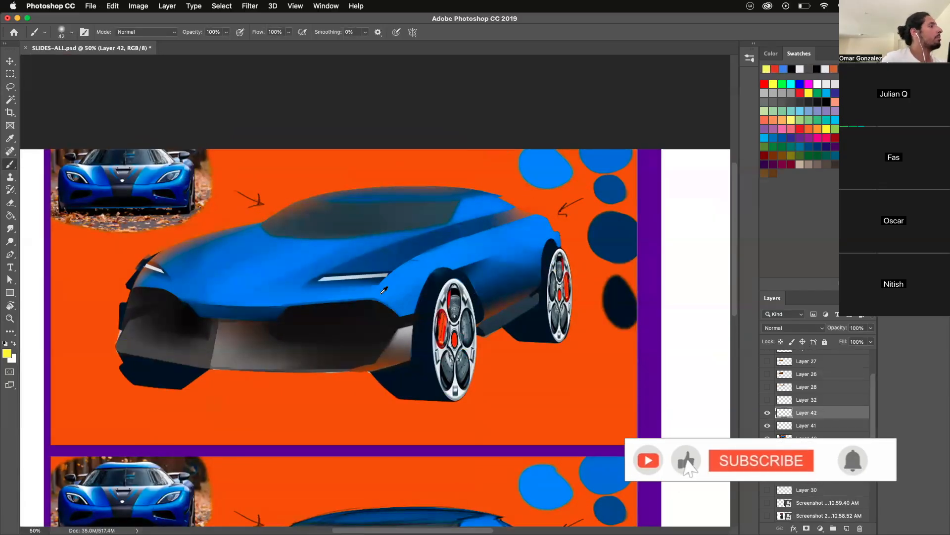
left_click_drag(378, 297, 402, 284)
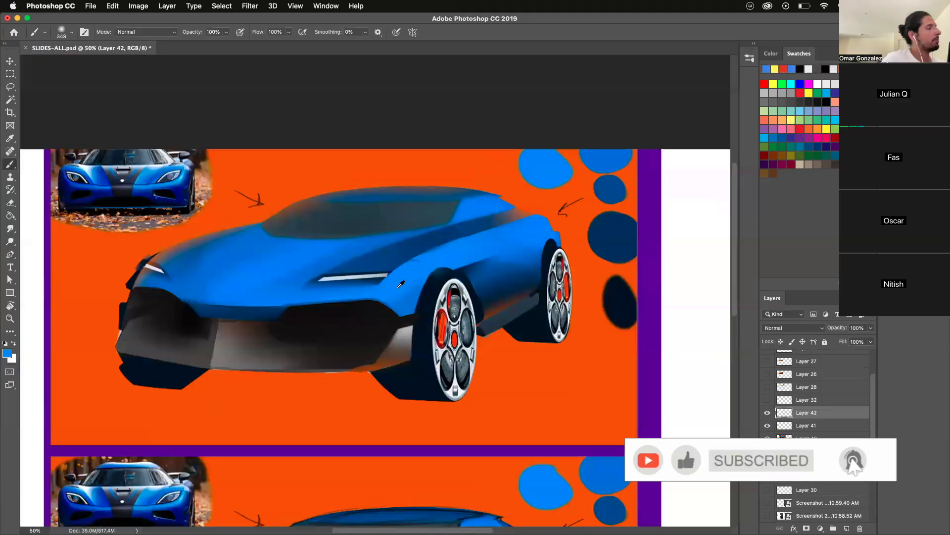
mouse_move(354, 302)
left_mouse_down()
mouse_move(387, 297)
mouse_move(337, 297)
left_mouse_up()
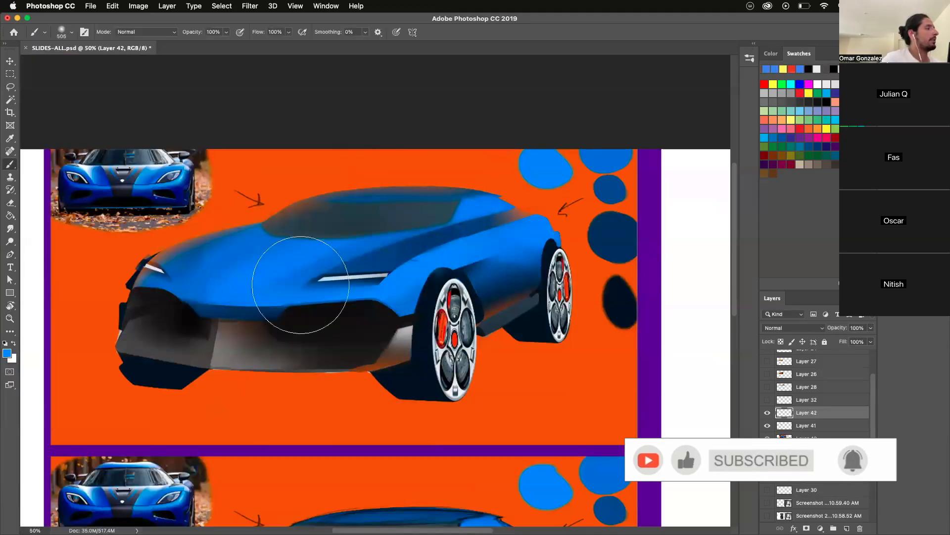
mouse_move(328, 299)
left_mouse_down()
mouse_move(292, 297)
mouse_move(400, 290)
mouse_move(335, 301)
mouse_move(316, 314)
mouse_move(403, 295)
mouse_move(297, 327)
mouse_move(278, 319)
mouse_move(321, 306)
mouse_move(333, 284)
mouse_move(411, 322)
left_mouse_up()
key("super+z")
- Paint soft dark navy over the rear of the car and cut back its outer edge with the background orange
key("super+z")
mouse_move(434, 241)
left_mouse_down()
mouse_move(460, 169)
mouse_move(471, 239)
left_mouse_up()
left_click_drag(478, 221, 448, 222)
mouse_move(443, 234)
left_mouse_down()
mouse_move(516, 228)
mouse_move(559, 278)
mouse_move(456, 206)
mouse_move(500, 206)
mouse_move(545, 260)
left_mouse_up()
key("super+z")
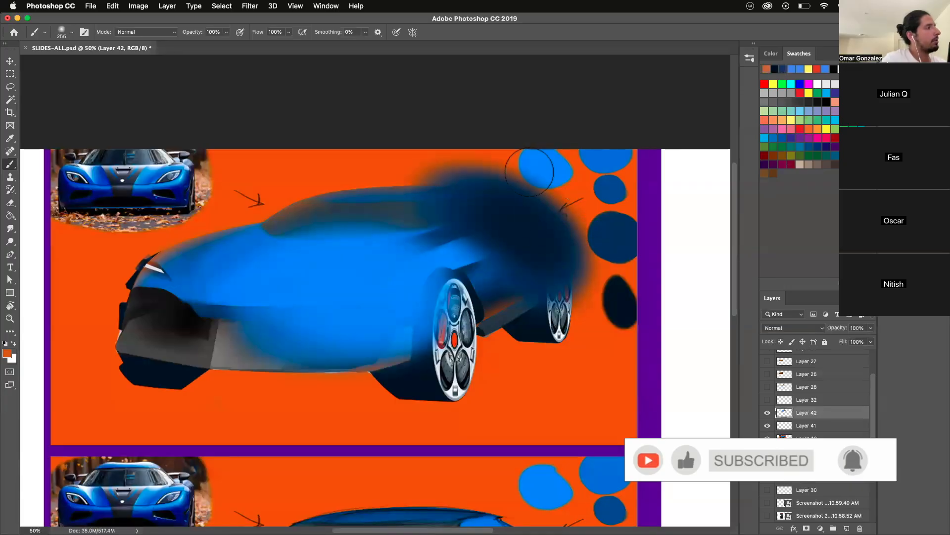
mouse_move(529, 171)
left_mouse_down()
mouse_move(594, 233)
mouse_move(538, 191)
mouse_move(554, 258)
left_mouse_up()
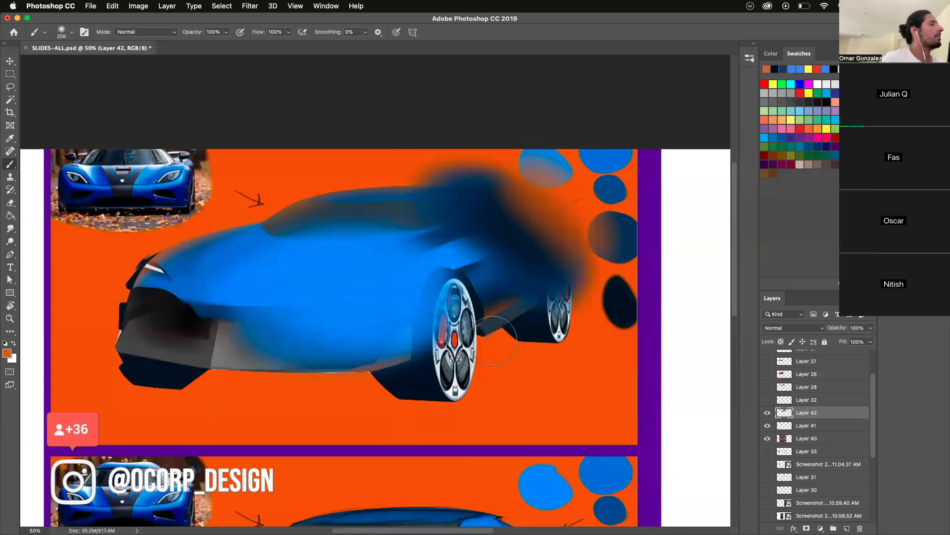
- Darken the far front corner of the car with navy and blend mid blue across the hood and body
mouse_move(102, 314)
left_mouse_down()
mouse_move(193, 234)
mouse_move(127, 277)
mouse_move(106, 304)
mouse_move(199, 214)
mouse_move(117, 301)
mouse_move(166, 237)
mouse_move(204, 224)
mouse_move(106, 286)
mouse_move(189, 230)
mouse_move(116, 347)
mouse_move(147, 260)
mouse_move(147, 268)
mouse_move(188, 260)
mouse_move(167, 310)
mouse_move(205, 251)
mouse_move(155, 337)
mouse_move(208, 253)
mouse_move(142, 339)
mouse_move(263, 219)
mouse_move(172, 335)
mouse_move(249, 228)
left_mouse_up()
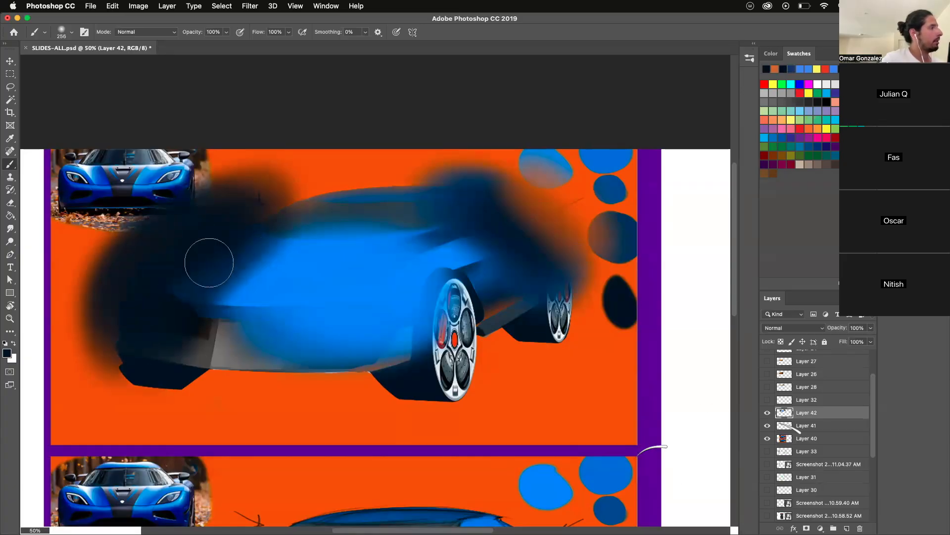
left_click_drag(209, 262, 216, 332)
mouse_move(422, 238)
left_mouse_down()
mouse_move(446, 223)
mouse_move(425, 233)
mouse_move(480, 292)
left_mouse_up()
left_click_drag(237, 294, 425, 242)
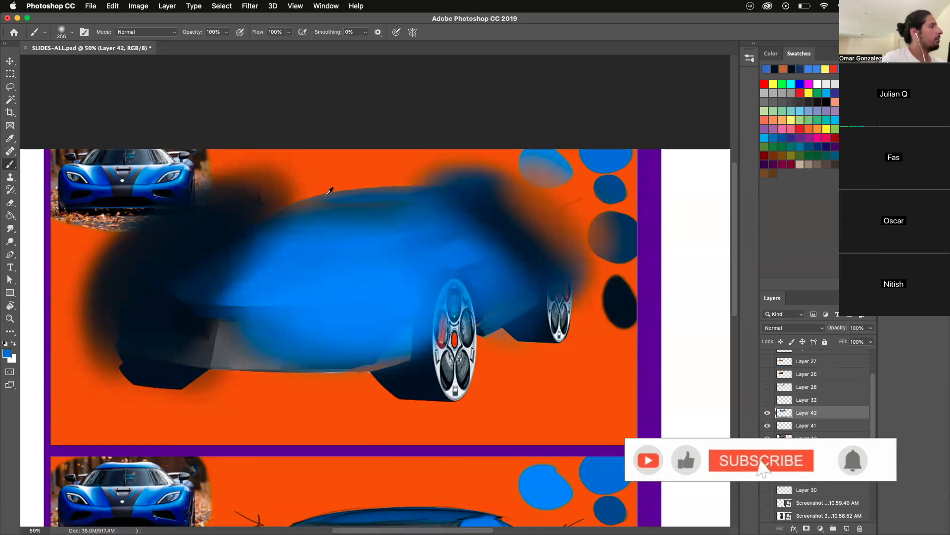
- Paint navy over the roof and lower body, and brush the background orange along the area above the roof
left_click(619, 301, "alt")
mouse_move(301, 218)
left_mouse_down()
mouse_move(277, 198)
mouse_move(295, 198)
mouse_move(355, 257)
mouse_move(421, 213)
left_mouse_up()
left_click_drag(170, 341, 446, 376)
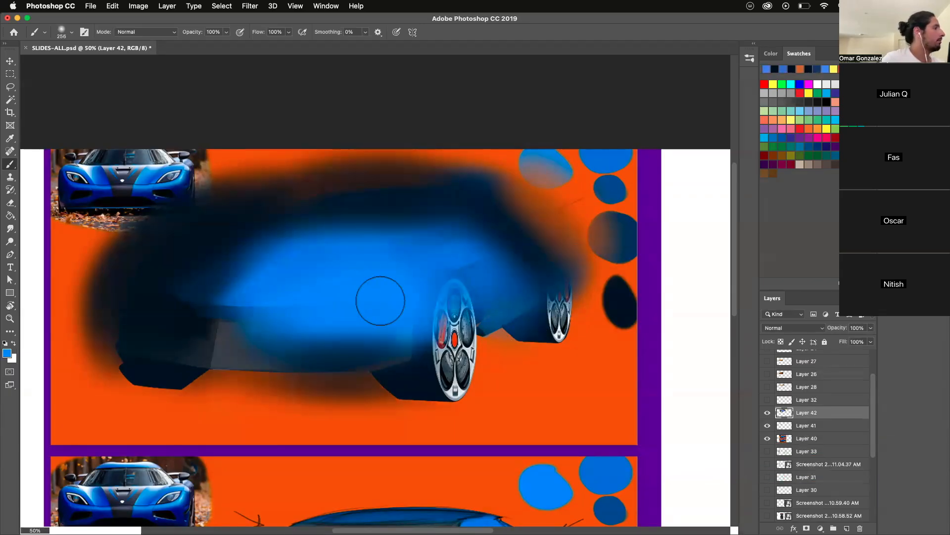
left_click(177, 401, "alt")
mouse_move(157, 193)
left_mouse_down()
mouse_move(450, 144)
mouse_move(460, 156)
left_mouse_up()
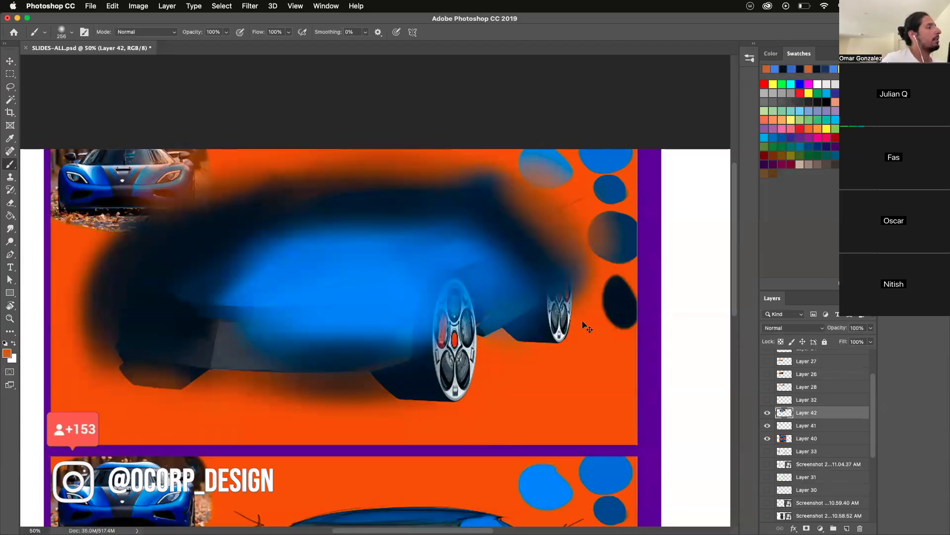
- Compare the painting with Layer 42 hidden and shown, and undo all its soft strokes together with the layer itself
left_click(767, 414)
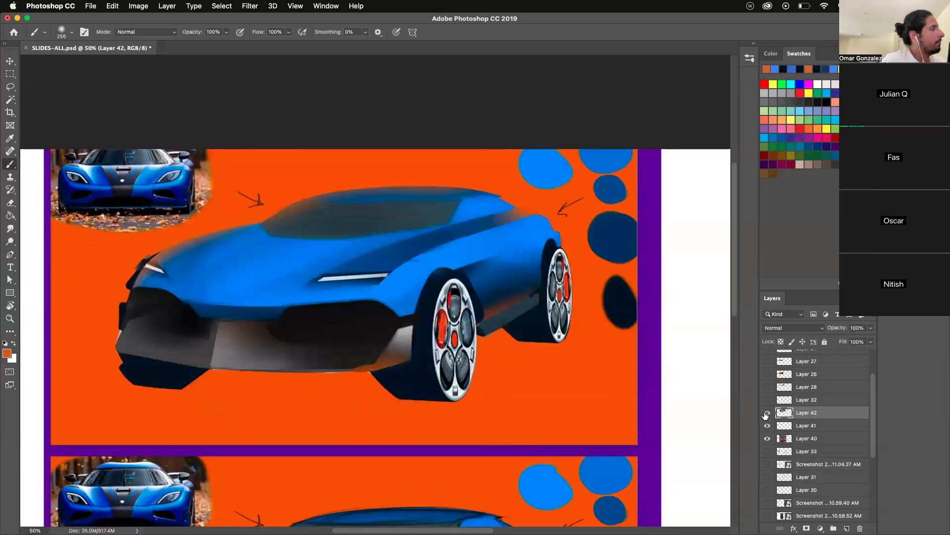
left_click(767, 414)
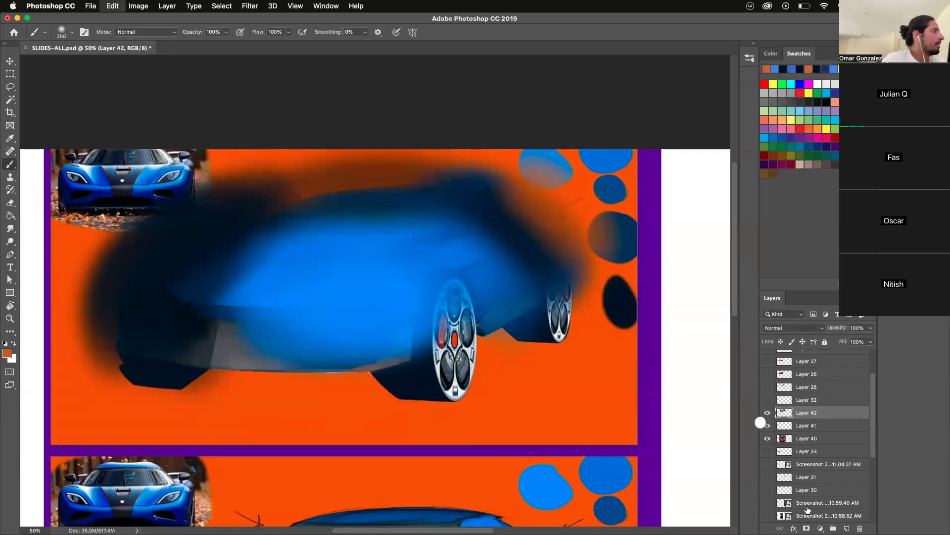
key("super+z")
key("super+z")
key("super+z")
key("super+z")
key("super+z")
key("super+z")
key("super+z")
key("super+z")
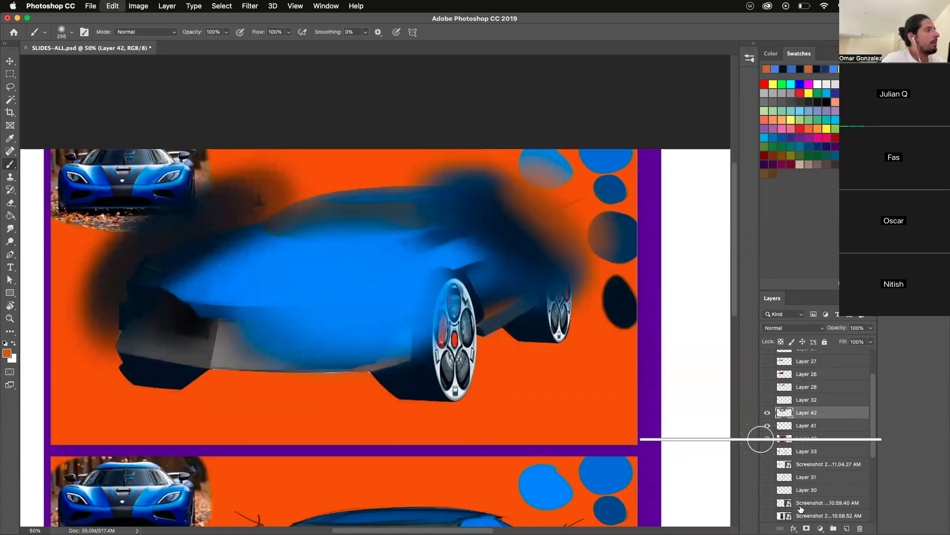
key("super+z")
key("super+z")
key("super+z")
key("super+z")
key("super+z")
key("super+z")
key("super+z")
key("super+z")
key("super+z")
key("super+z")
key("super+z")
key("super+z")
key("super+z")
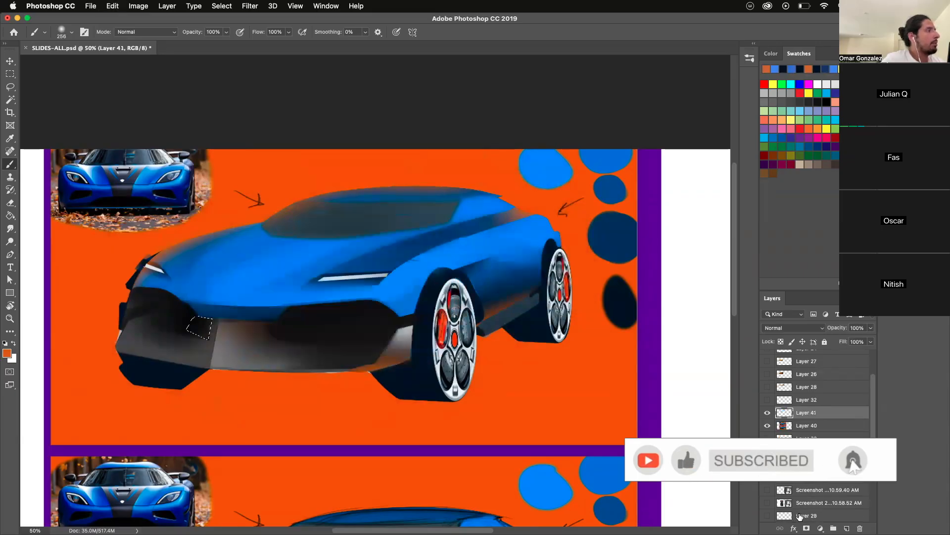
- Merge Layer 41 and Layer 40 into a single layer
left_click(767, 414)
left_click(794, 425, "shift")
right_click(797, 424)
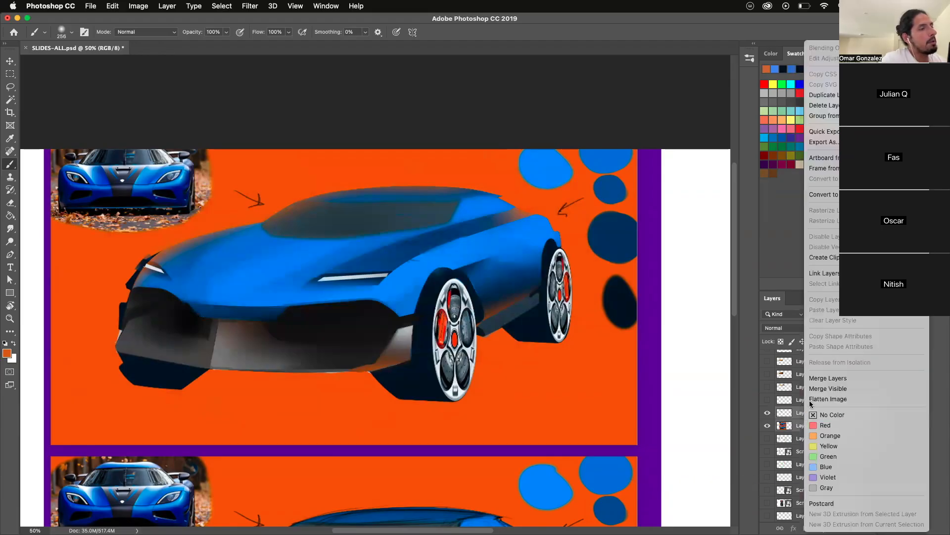
left_click(814, 379)
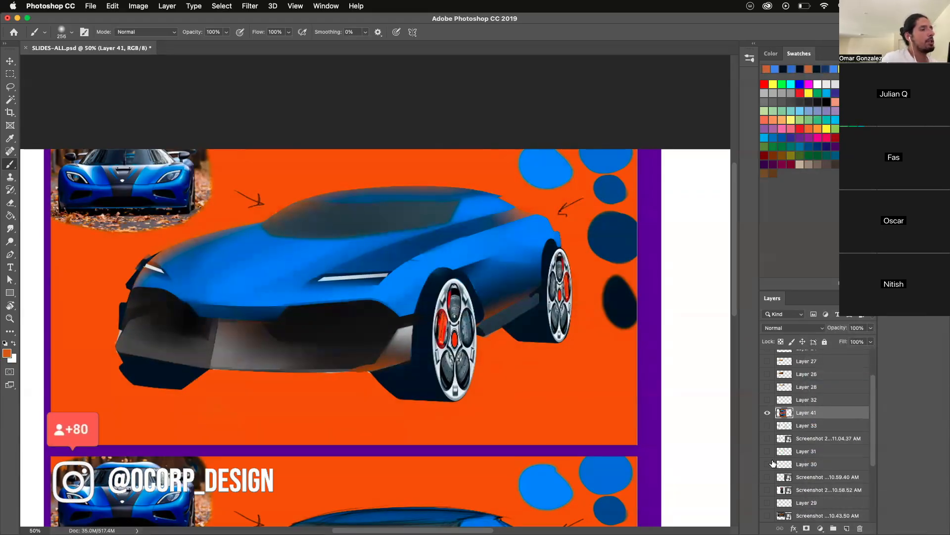
- Lasso the upper car's body along its silhouette, leaving out the wheels and wheel arches
key("l")
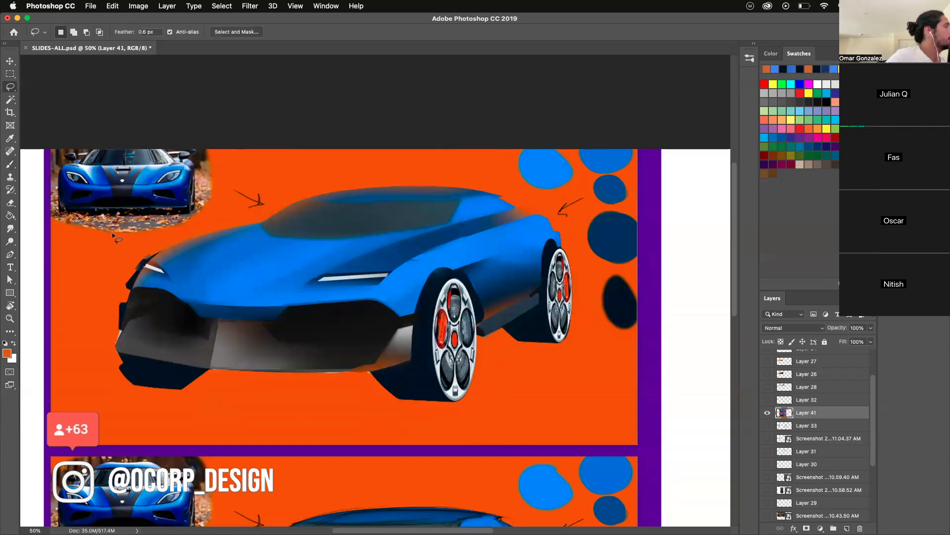
left_click_drag(147, 258, 301, 200)
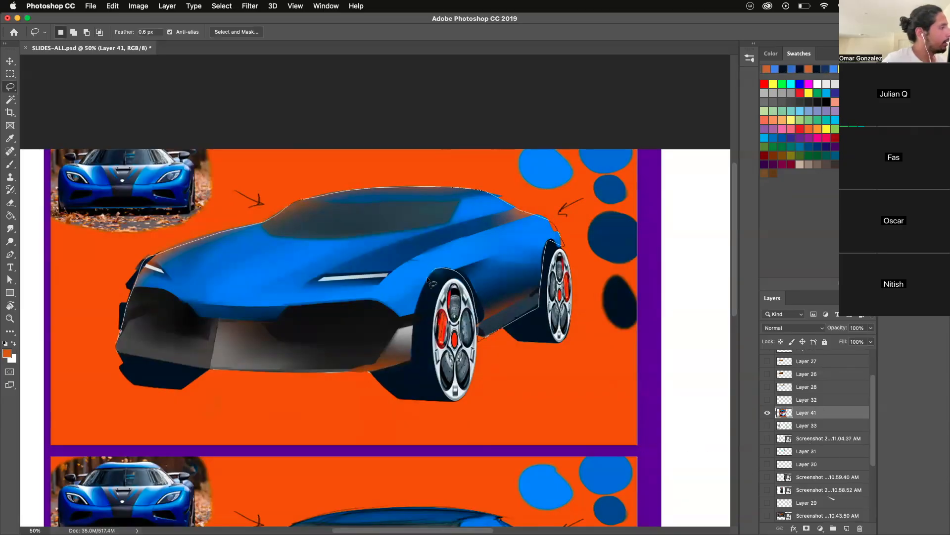
left_click_drag(411, 367, 364, 371)
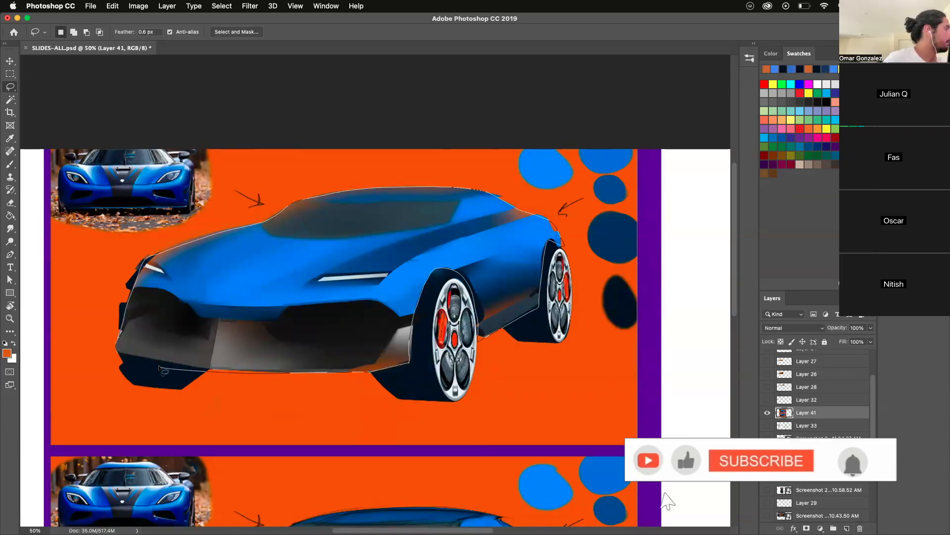
- On a new layer, fill the selected car body with dark blue and shade its front and roof edges in the darkest navy using a 701 px brush
key("b")
left_click(621, 294, "alt")
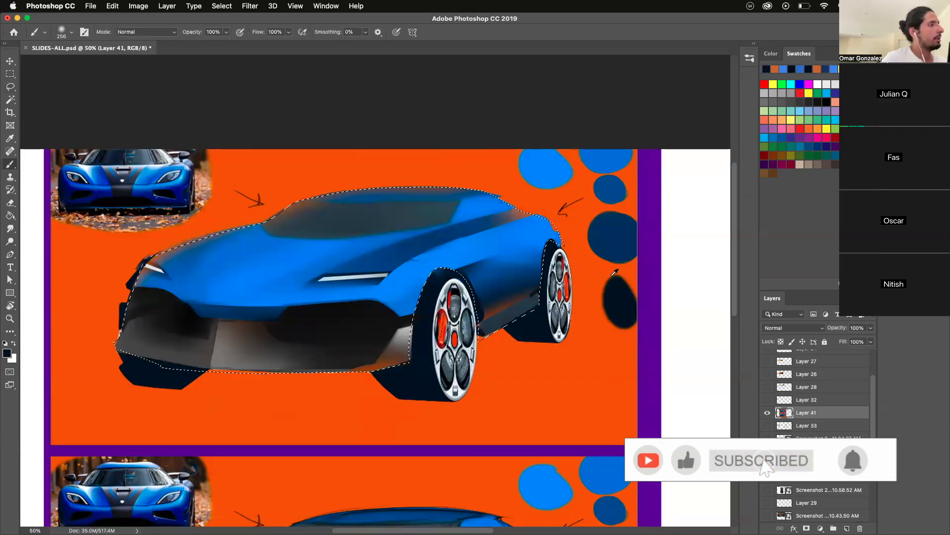
left_click_drag(319, 281, 376, 282)
left_click(847, 528)
mouse_move(198, 307)
left_mouse_down()
mouse_move(467, 195)
mouse_move(150, 301)
mouse_move(63, 360)
left_mouse_up()
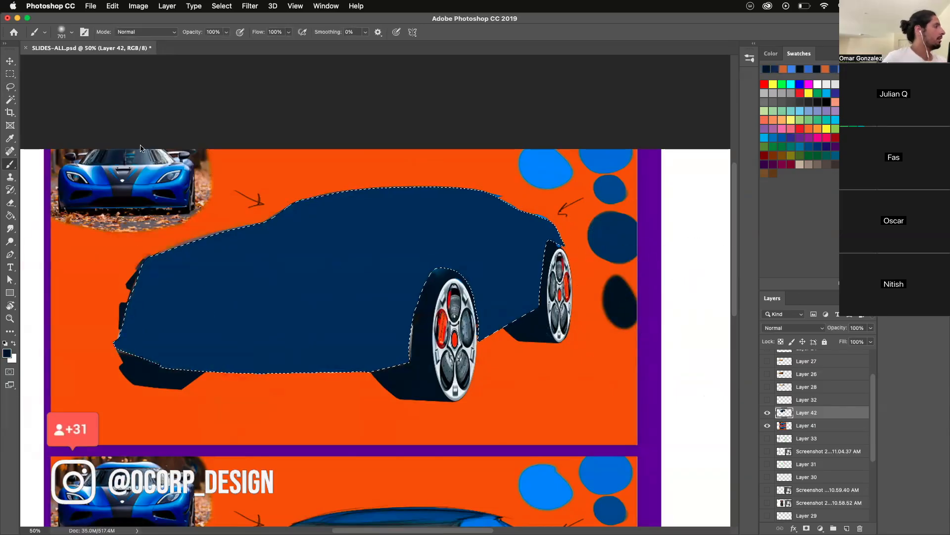
mouse_move(149, 186)
left_mouse_down()
mouse_move(86, 299)
mouse_move(88, 345)
mouse_move(99, 234)
mouse_move(136, 195)
mouse_move(76, 232)
mouse_move(326, 134)
mouse_move(207, 163)
mouse_move(480, 121)
mouse_move(403, 97)
mouse_move(558, 142)
left_mouse_up()
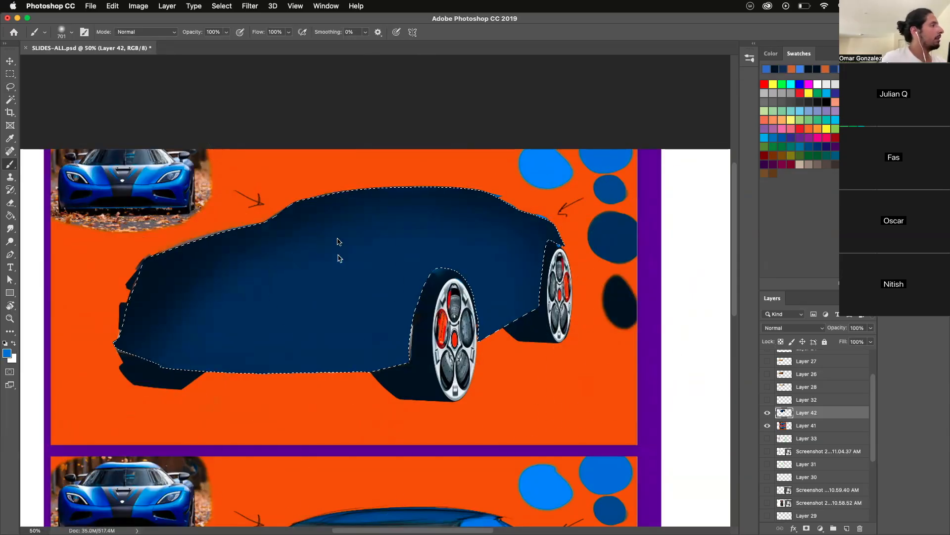
- Flatten the brush tip into a tilted ellipse, enlarge it to 1566 px, and undo the trial dab on the body
right_click(380, 270)
left_click(382, 273)
right_click(386, 276)
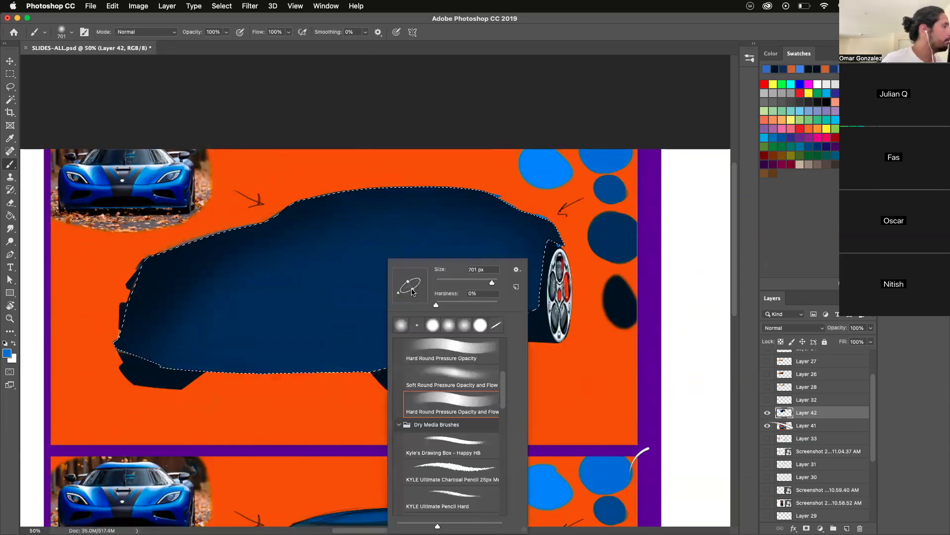
left_click(328, 301)
left_click_drag(329, 304, 404, 286)
left_click(370, 281)
key("super+z")
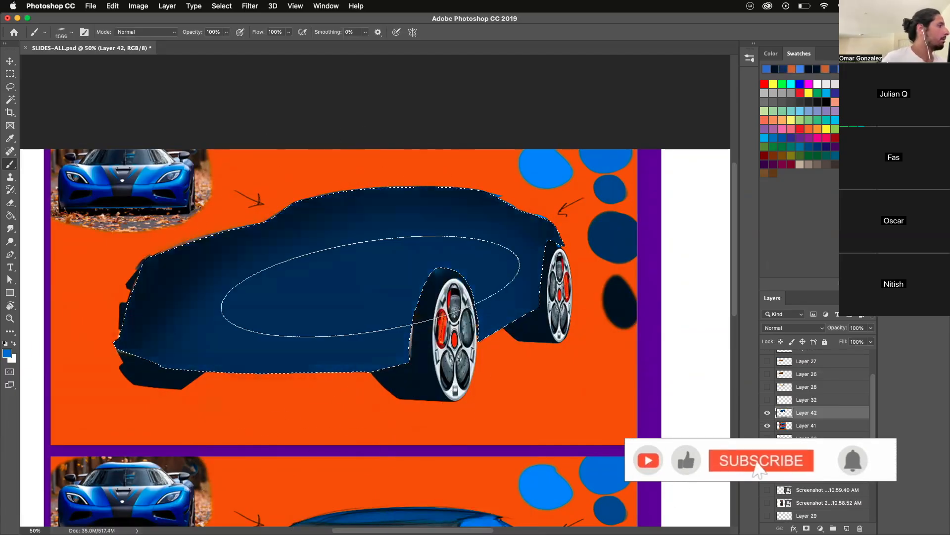
- Build up a soft mid-blue elliptical glow across the centre of the car body
left_click(367, 287)
left_click(367, 288)
left_click(366, 286)
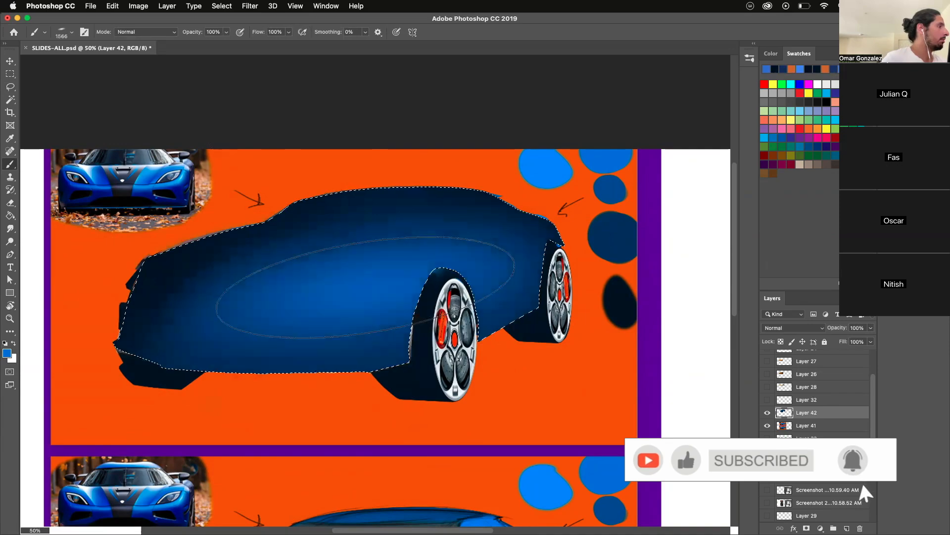
left_click(369, 284)
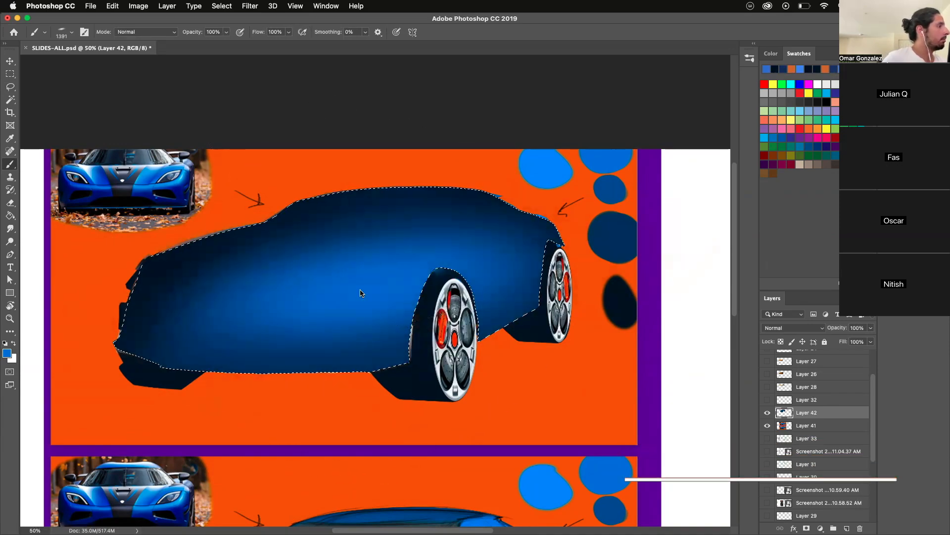
- Brighten the centre of the glow with a smaller elliptical brush and the light blue from the colour samples, and deselect the body
mouse_move(392, 277)
left_mouse_down()
mouse_move(362, 284)
mouse_move(381, 293)
left_mouse_up()
left_click(379, 281)
left_click(545, 182, "alt")
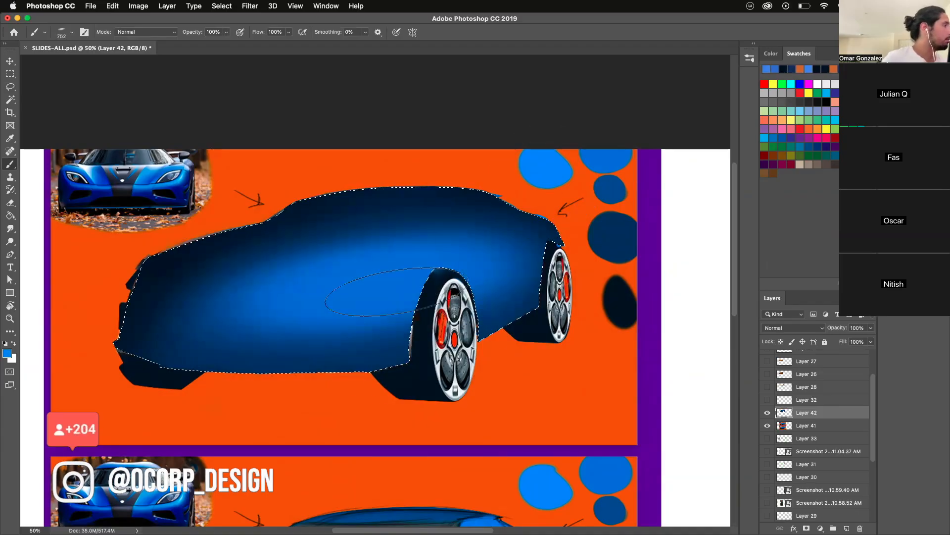
left_click(401, 292)
key("ctrl+d")
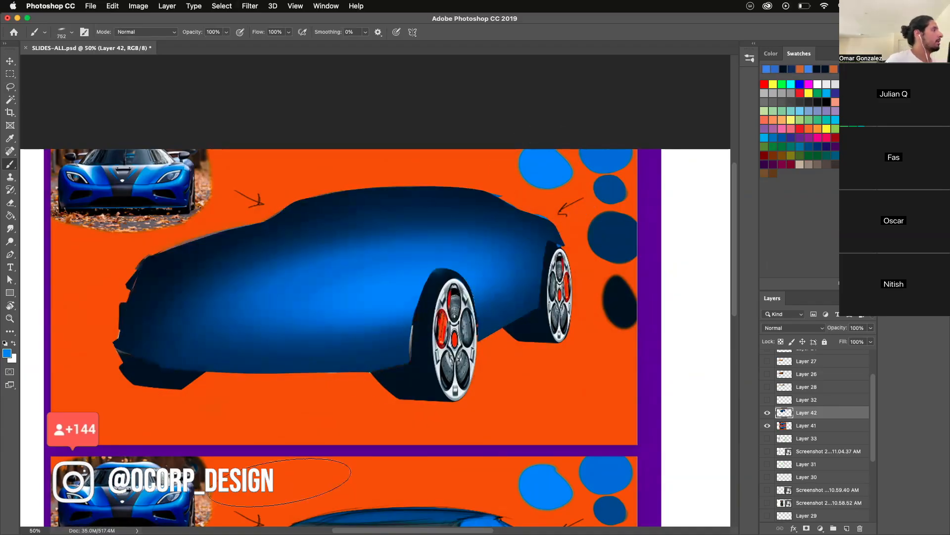
key("z")
left_click(288, 410, "alt")
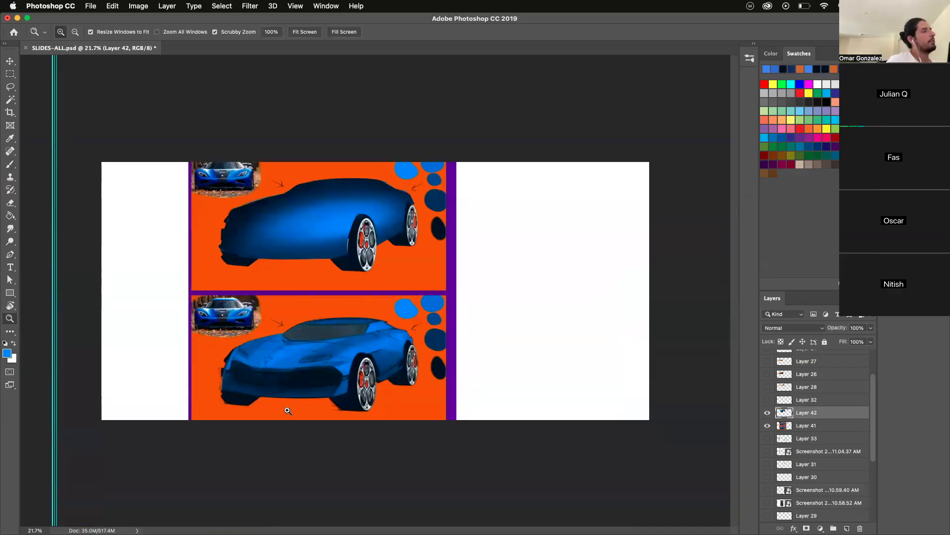
- Load the painted car body on Layer 42 as a selection and switch to the Brush tool
left_click(265, 239)
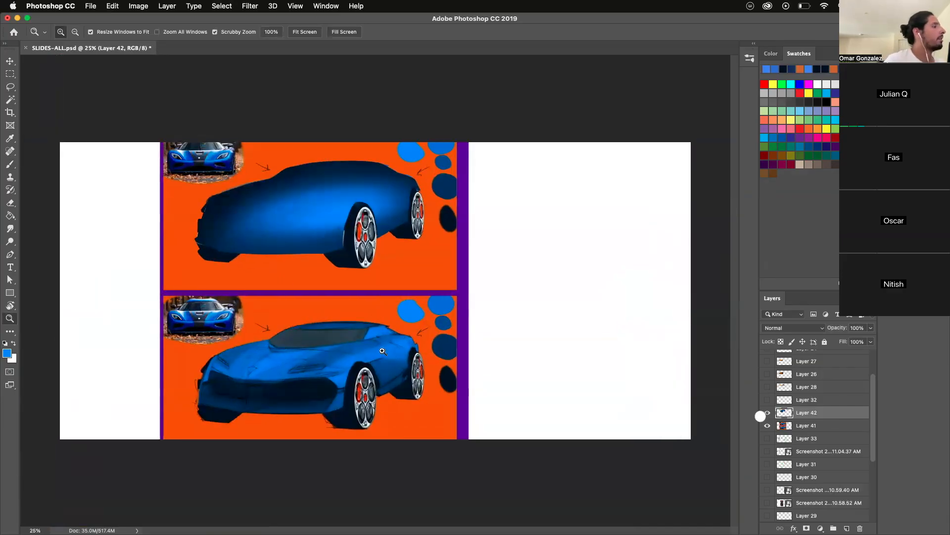
left_click(261, 176)
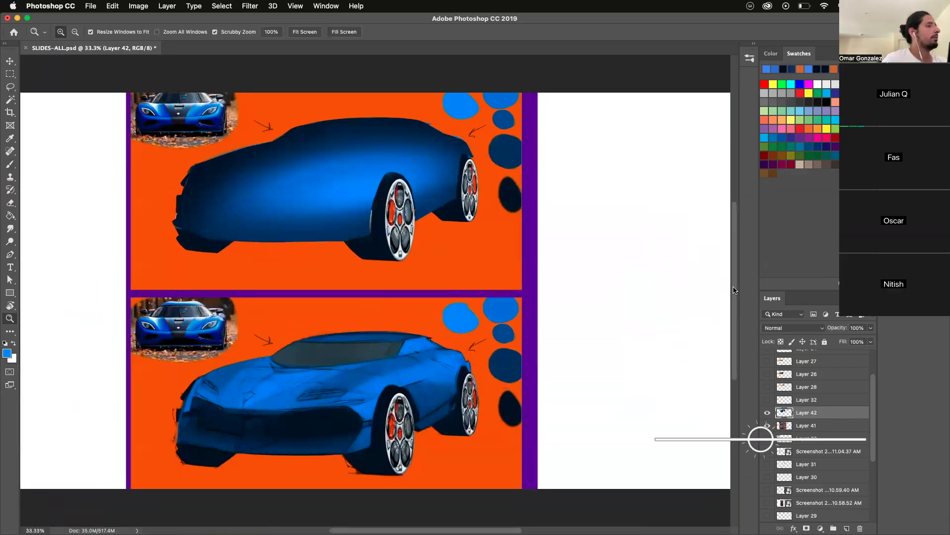
scroll(734, 291, "up", 2)
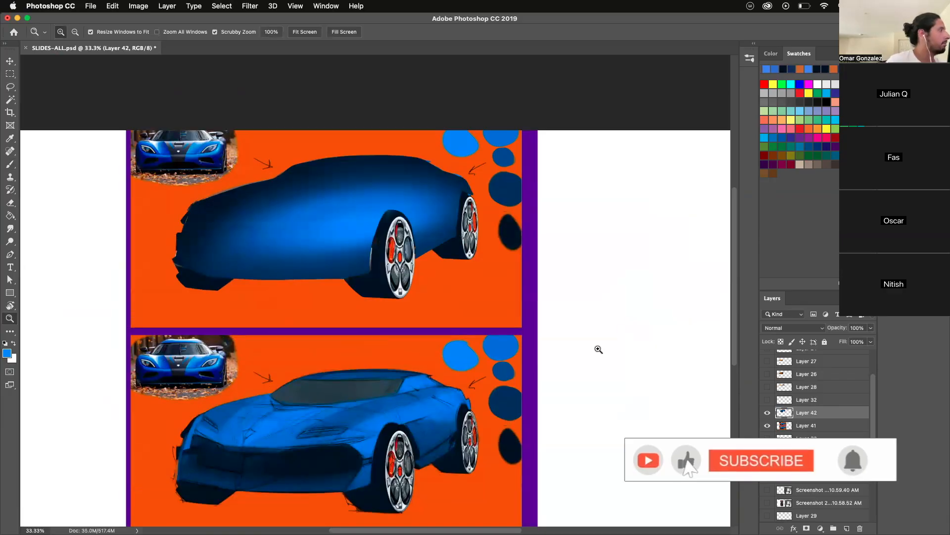
left_click(216, 210)
left_click(784, 412, "super")
left_click(10, 164)
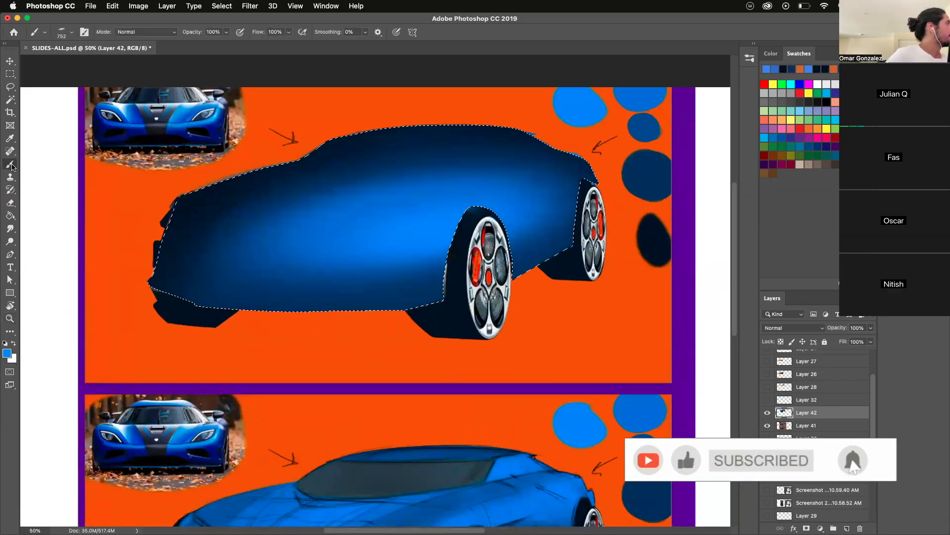
- Try painting a background-orange reflection along the body's front edge with a soft 493 px brush, and undo the strokes
right_click(143, 256)
left_click(106, 263, "ctrl+alt")
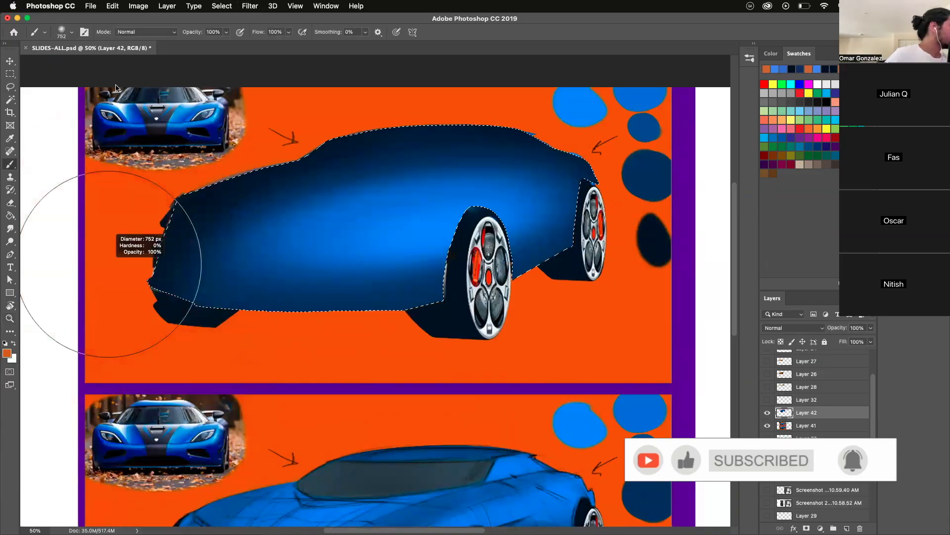
left_click_drag(104, 223, 100, 181)
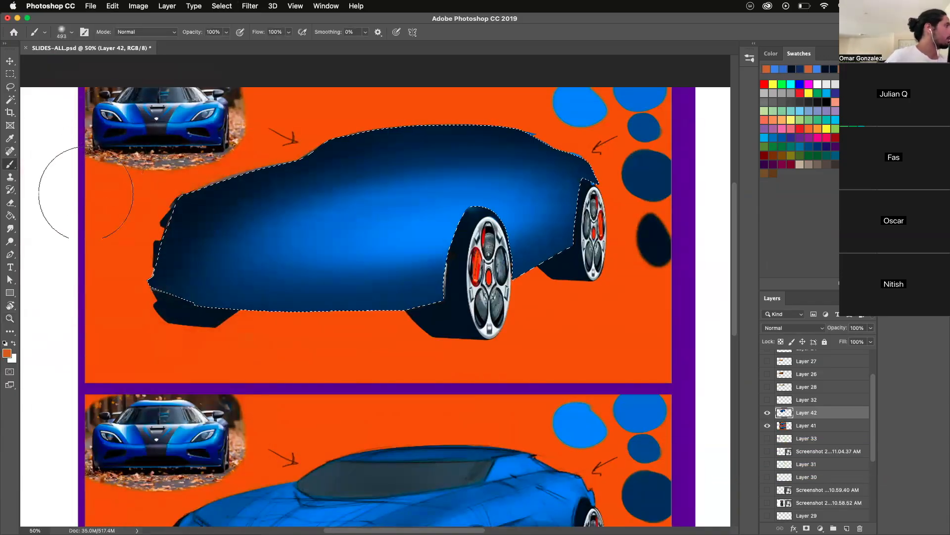
mouse_move(149, 136)
left_mouse_down()
mouse_move(163, 144)
mouse_move(209, 104)
mouse_move(144, 166)
left_mouse_up()
scroll(738, 296, "up", 1)
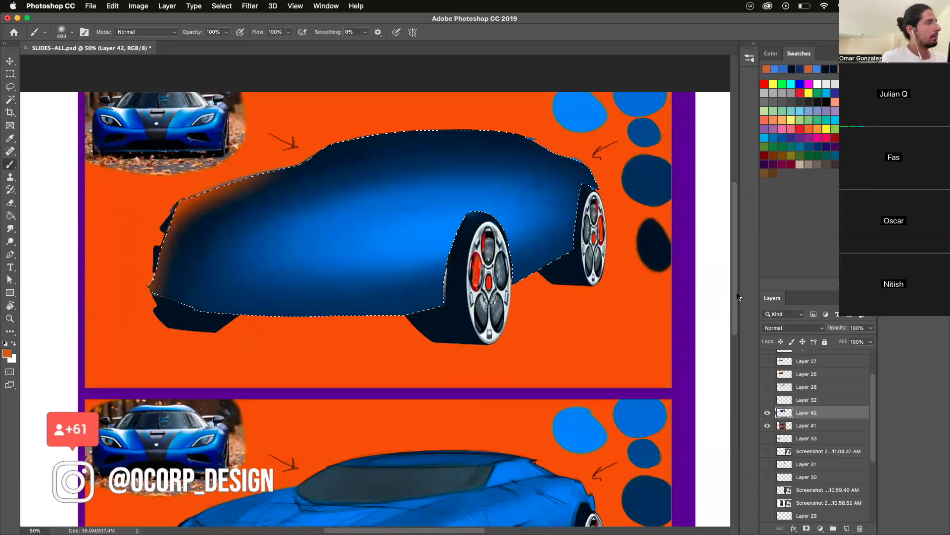
scroll(737, 296, "up", 3)
key("super+z")
key("super+z")
key("super+z")
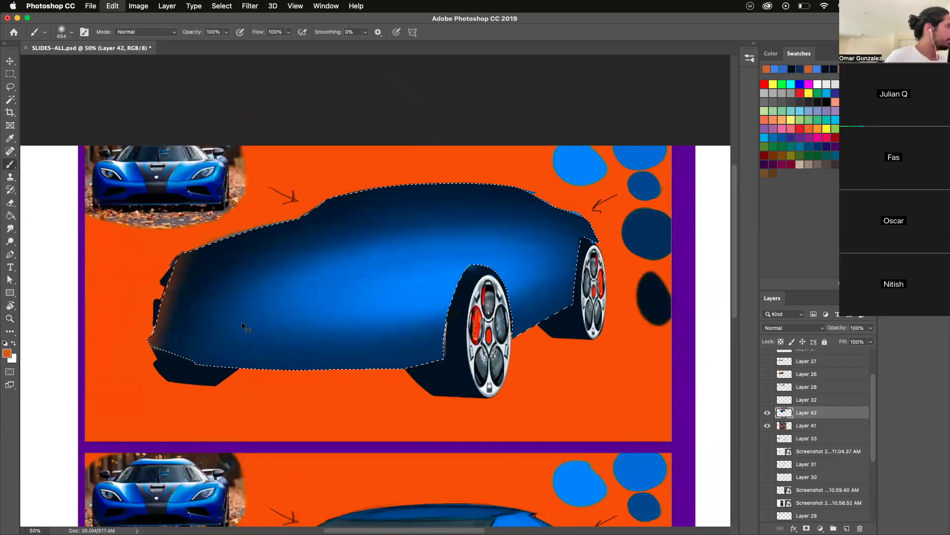
- Sample mid-blue from the body and paint a soft lighter rim along its front edge with a 295 px brush
left_click(264, 312, "alt")
left_click_drag(142, 288, 113, 286)
left_click_drag(147, 243, 123, 287)
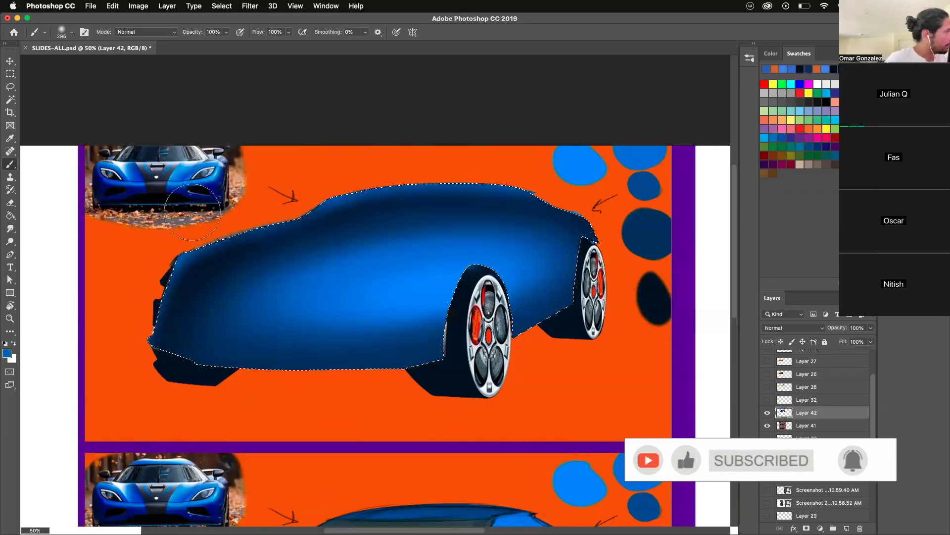
- Paint soft orange reflections sampled from the background along the hood, roof and lower body edges with 182 and 257 px brushes, and deselect
left_click(282, 174, "alt")
left_click_drag(174, 215, 146, 238, "ctrl+alt")
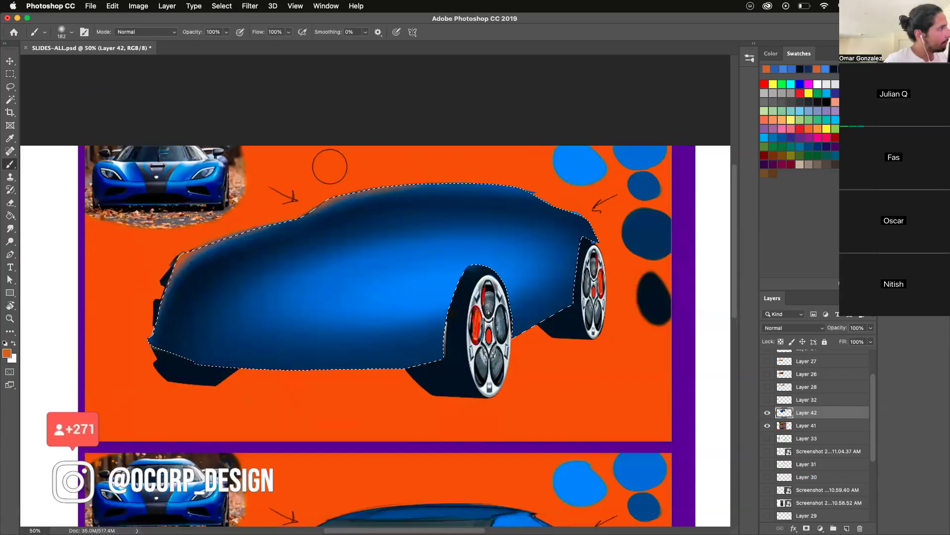
left_click_drag(618, 273, 637, 272, "ctrl+alt")
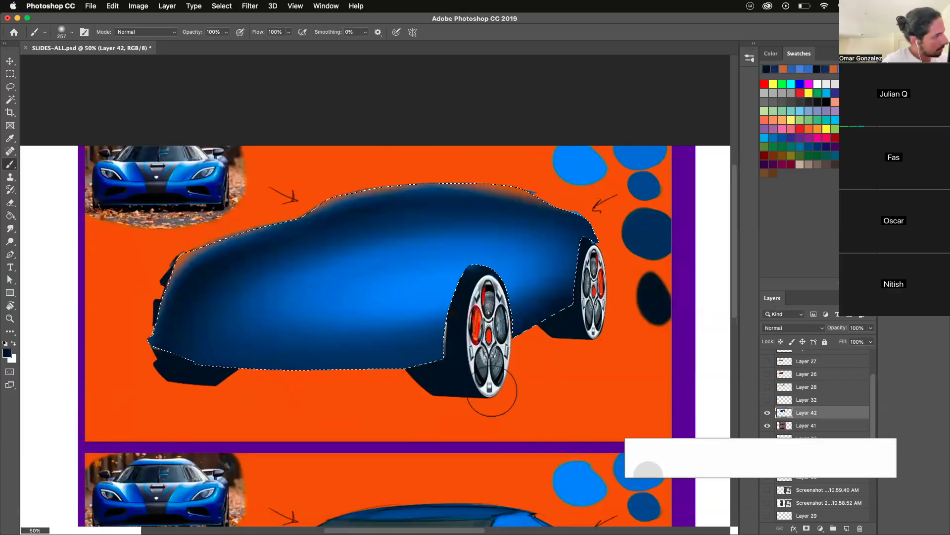
left_click(629, 335, "alt")
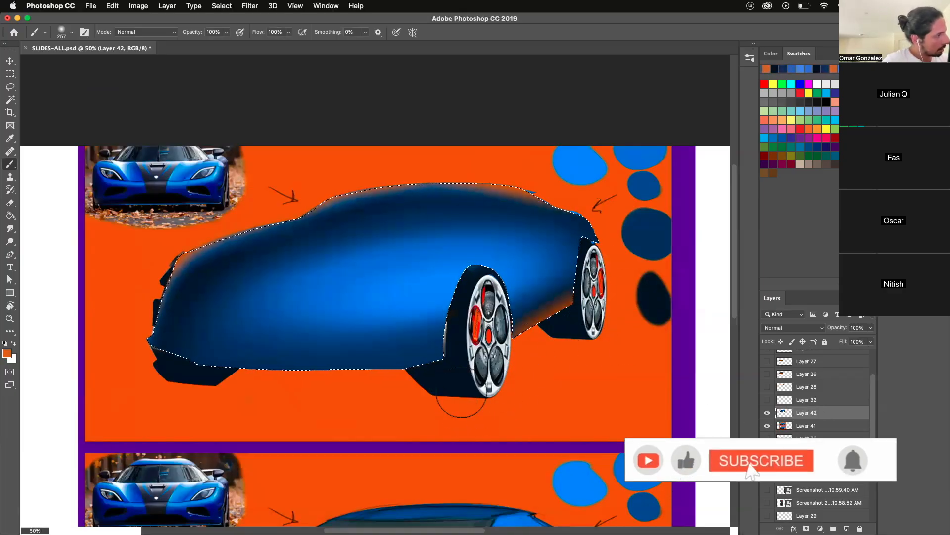
left_click(228, 404, "alt")
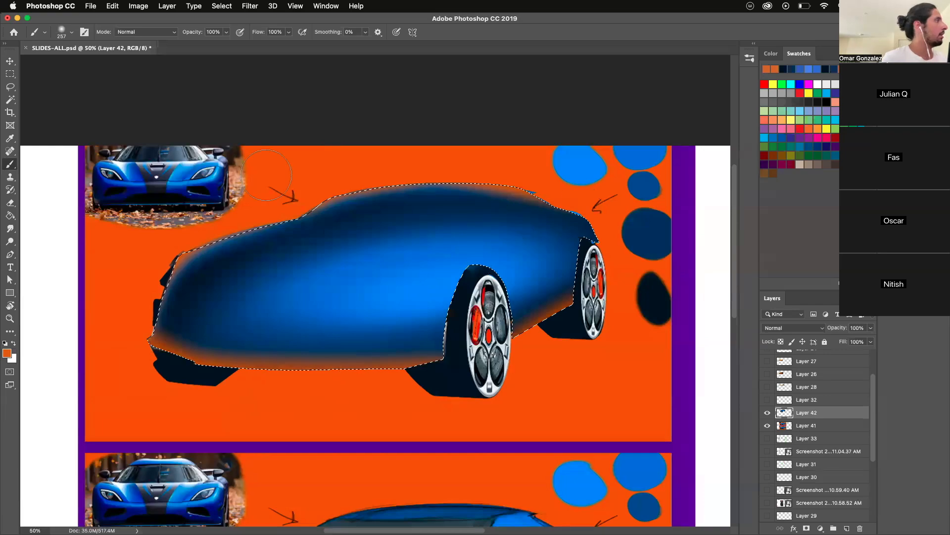
key("super+d")
- Toggle Layer 42's visibility to compare, and lower its opacity to 71% to reveal the car details beneath
key("l")
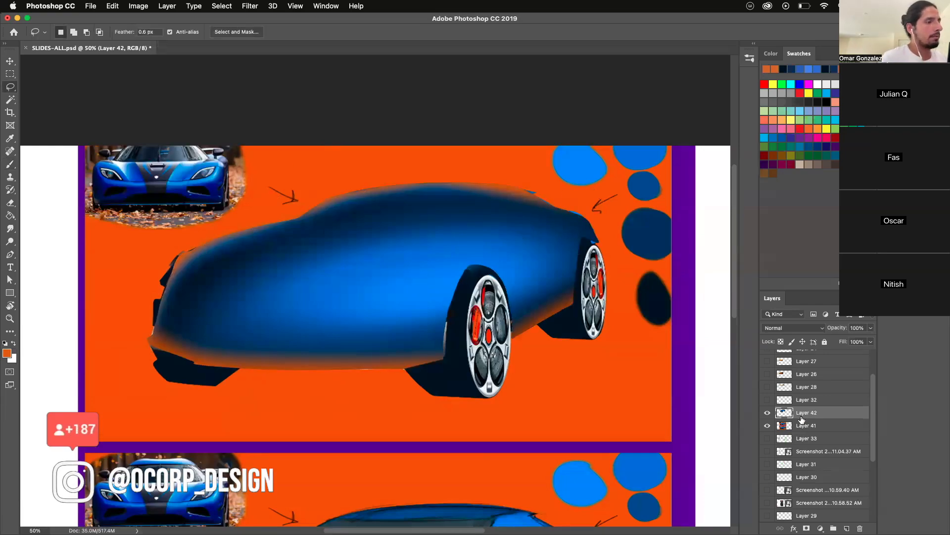
left_click(768, 413)
left_click(767, 412)
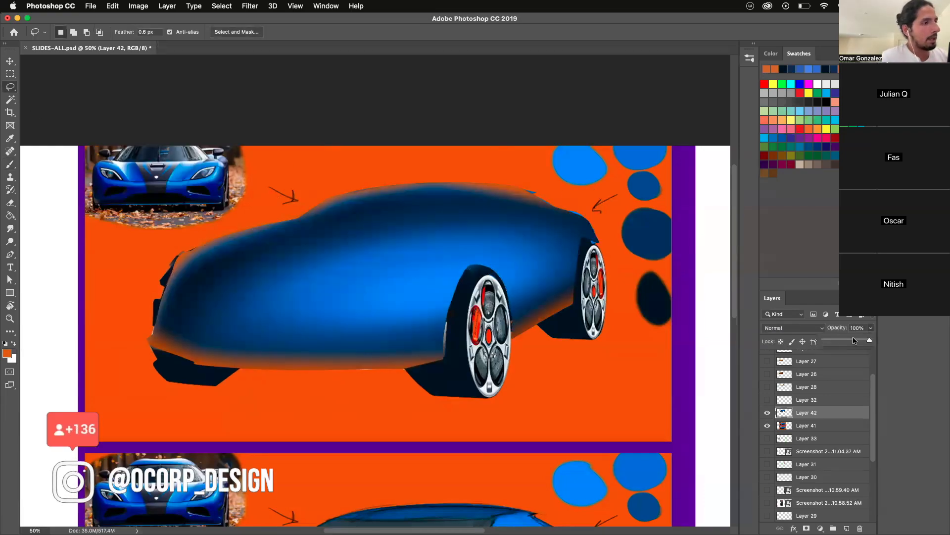
key("w")
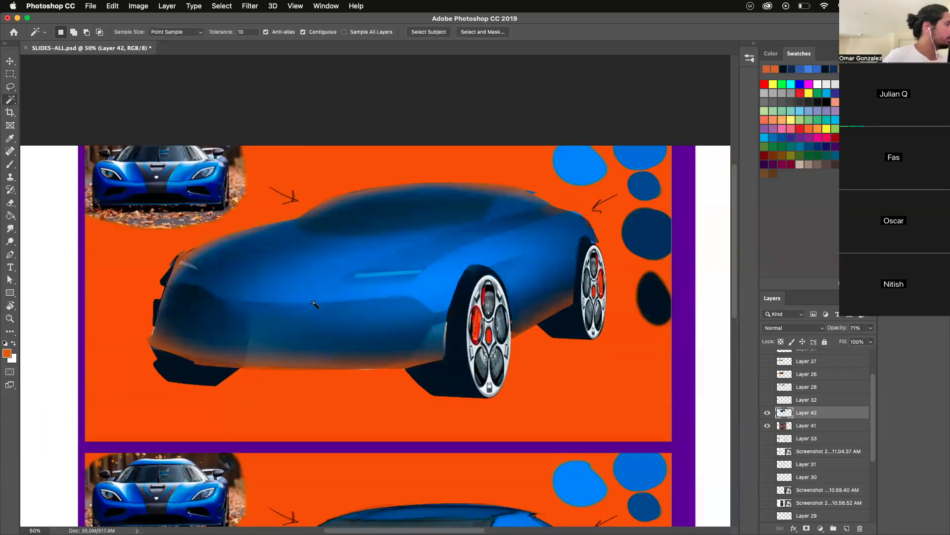
- Outline the lower front bumper area with the Lasso, shade its upper edge in darkest navy with an 856 px soft brush, and deselect
left_click(10, 87)
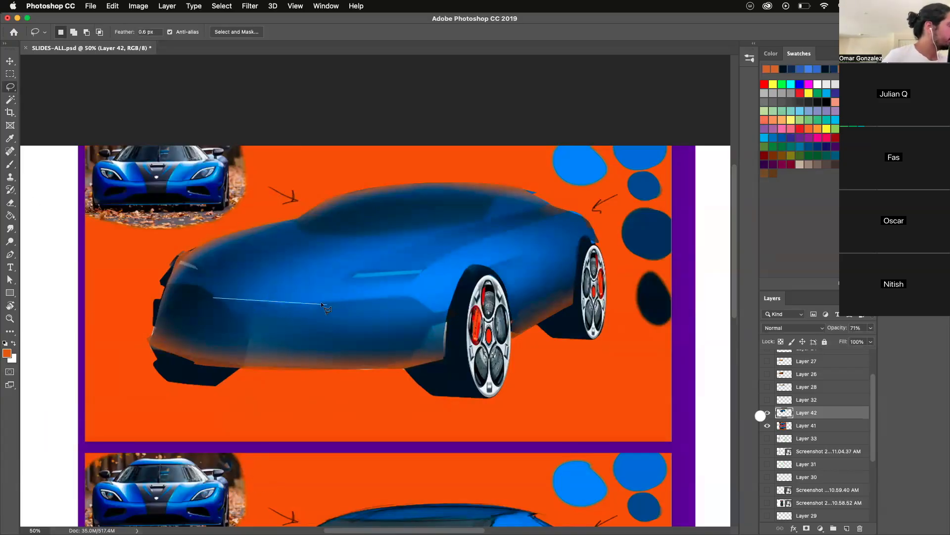
mouse_move(455, 309)
left_mouse_down()
mouse_move(430, 325)
mouse_move(414, 353)
mouse_move(303, 372)
left_mouse_up()
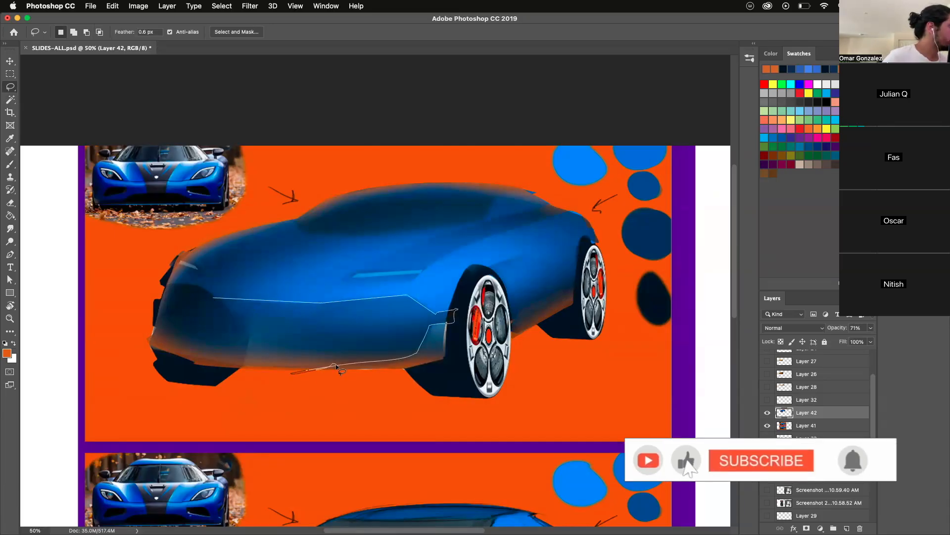
key("b")
key("d")
left_click_drag(394, 276, 473, 233)
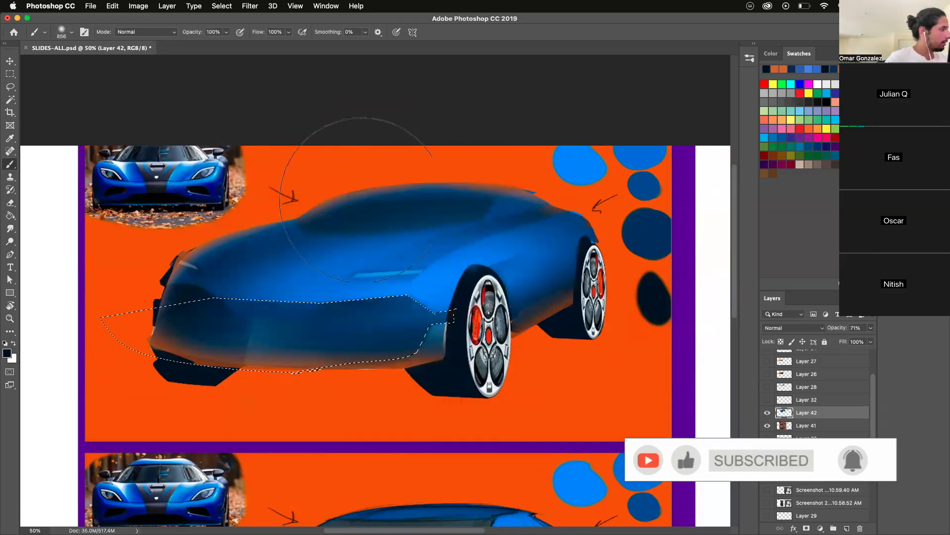
key("super+d")
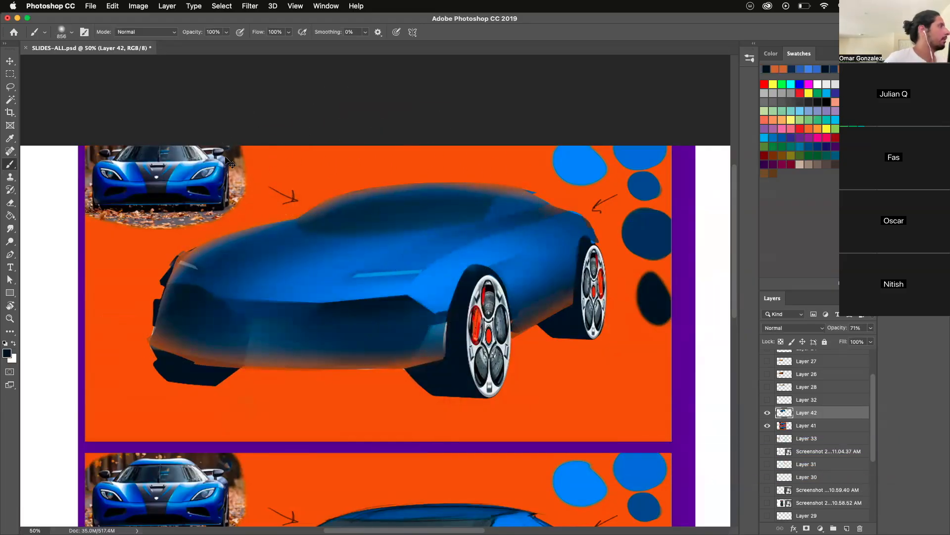
- Lasso the wedge running from the headlight to the rear shoulder, shade it with the dark blue colour sample, and deselect
key("l")
mouse_move(413, 281)
left_mouse_down()
mouse_move(452, 251)
mouse_move(557, 218)
mouse_move(533, 205)
mouse_move(431, 200)
mouse_move(370, 241)
mouse_move(411, 242)
mouse_move(382, 257)
left_mouse_up()
left_click_drag(340, 284, 342, 284)
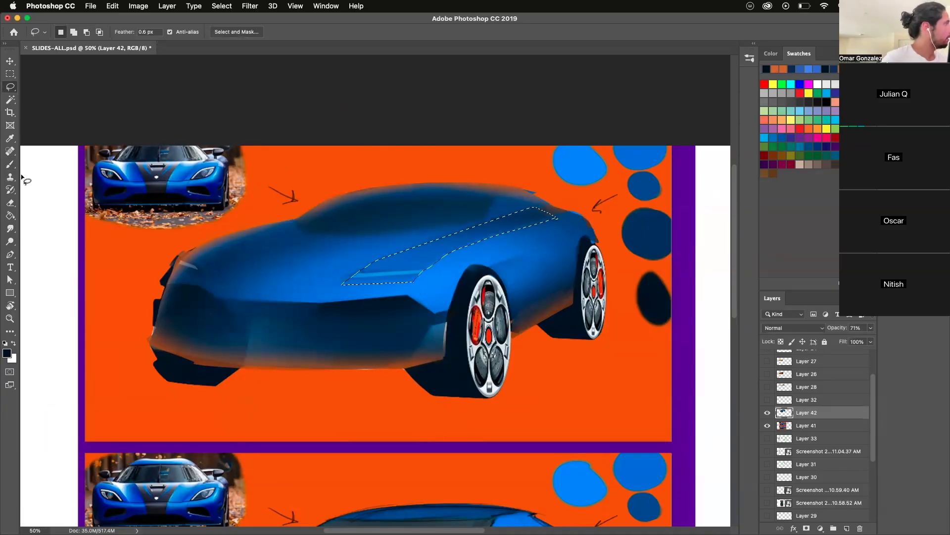
left_click(10, 164)
left_click(653, 226, "alt")
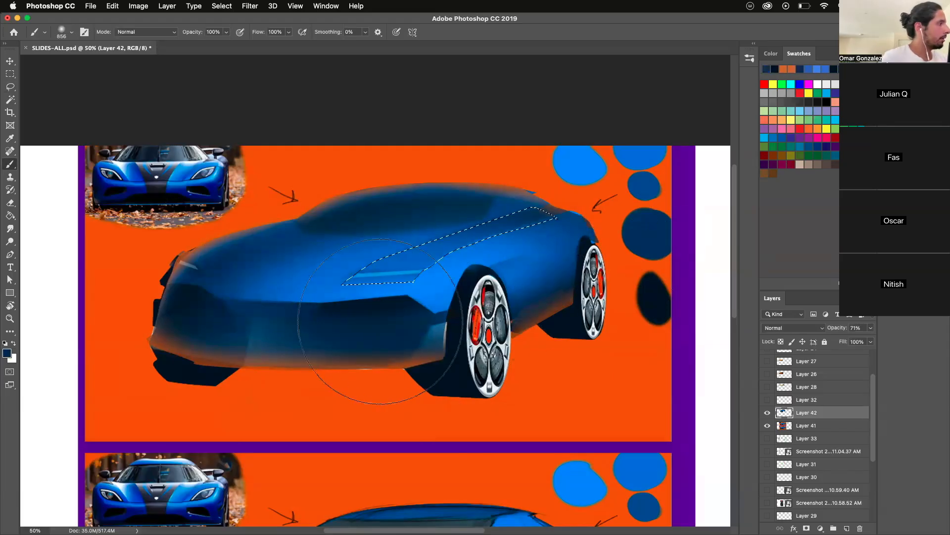
left_click(404, 313)
key("super+d")
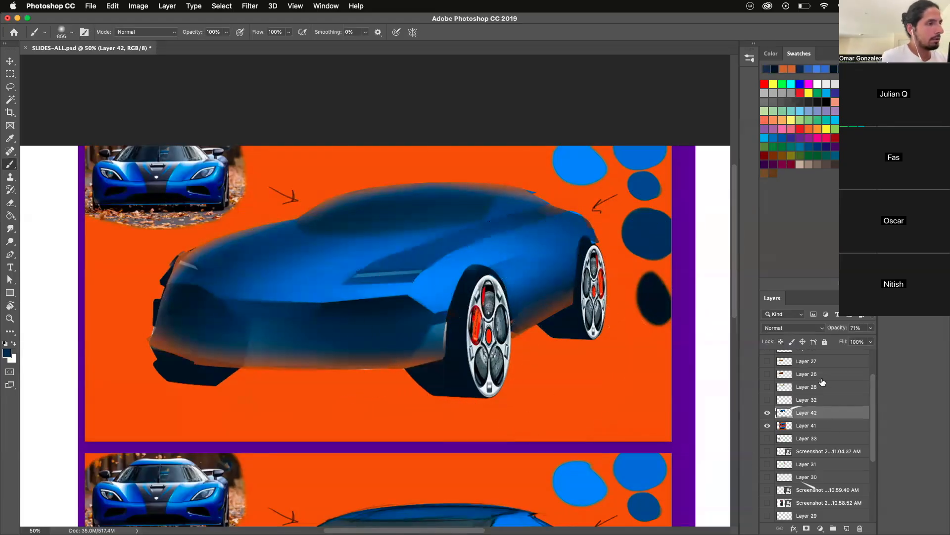
- Try Layer 42 at full opacity, revert it, and set the opacity to 93%
left_click_drag(849, 344, 870, 341)
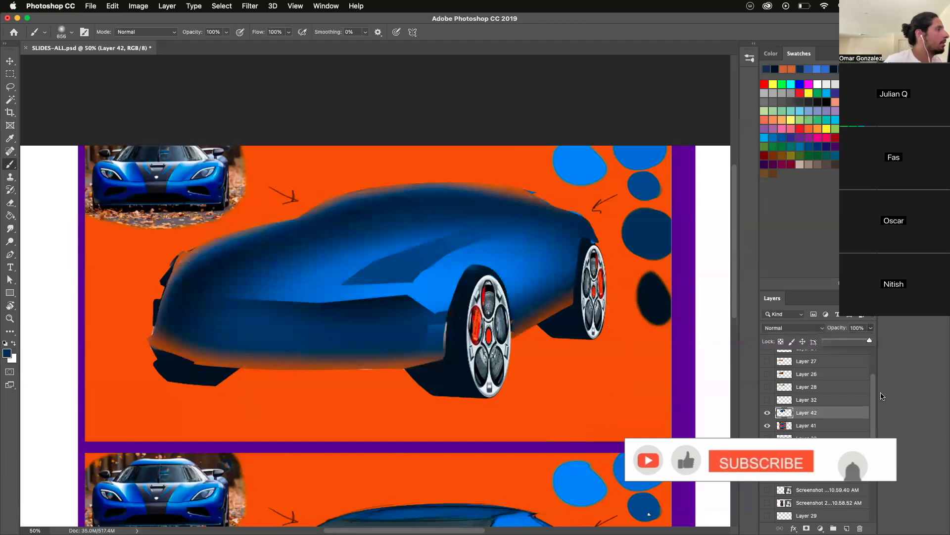
key("super+z")
left_click_drag(859, 338, 866, 340)
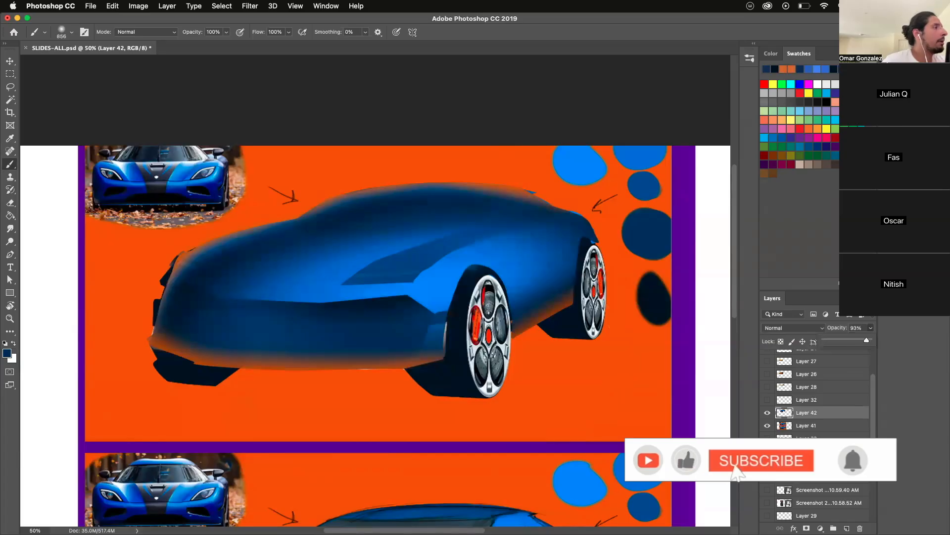
- Try dark blue brush dabs around the headlight and front wheel, and undo them
left_click(10, 318)
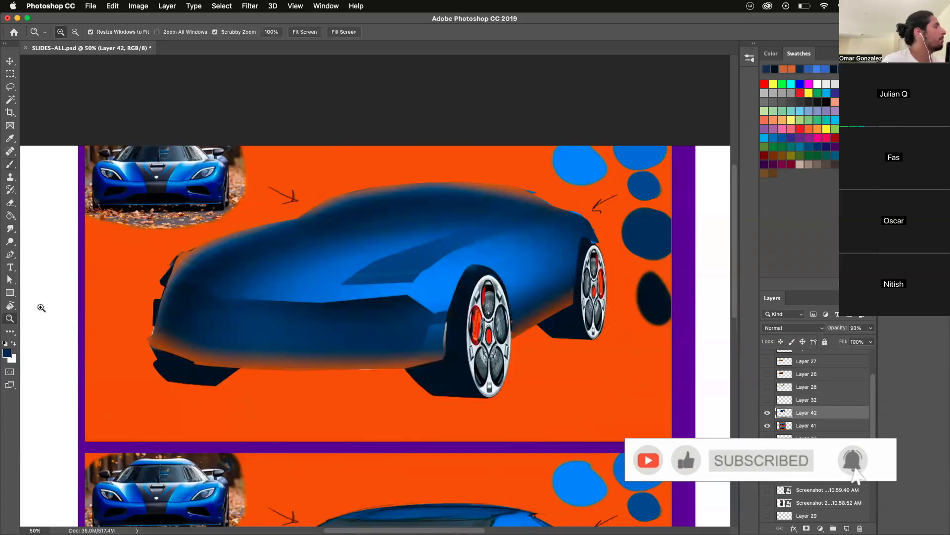
left_click(10, 164)
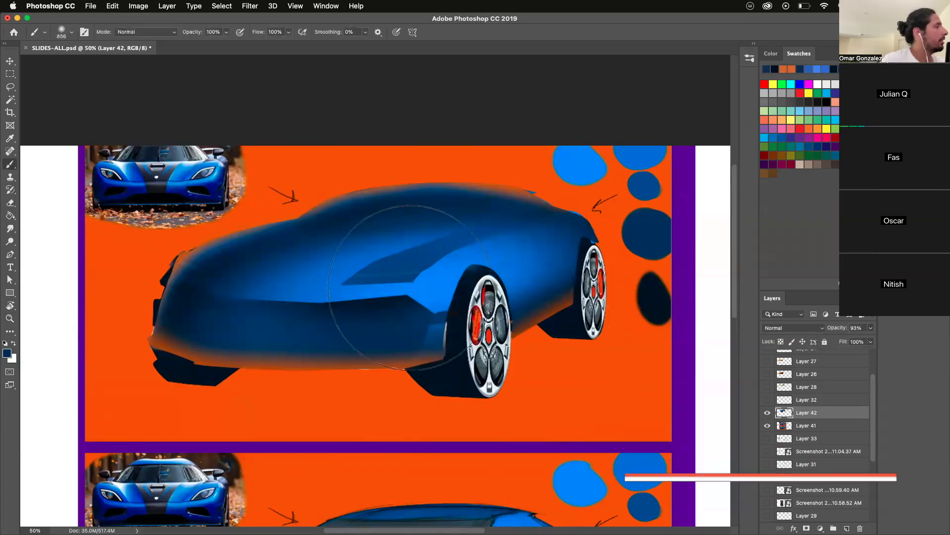
mouse_move(389, 273)
left_mouse_down()
mouse_move(348, 268)
mouse_move(500, 257)
mouse_move(433, 259)
left_mouse_up()
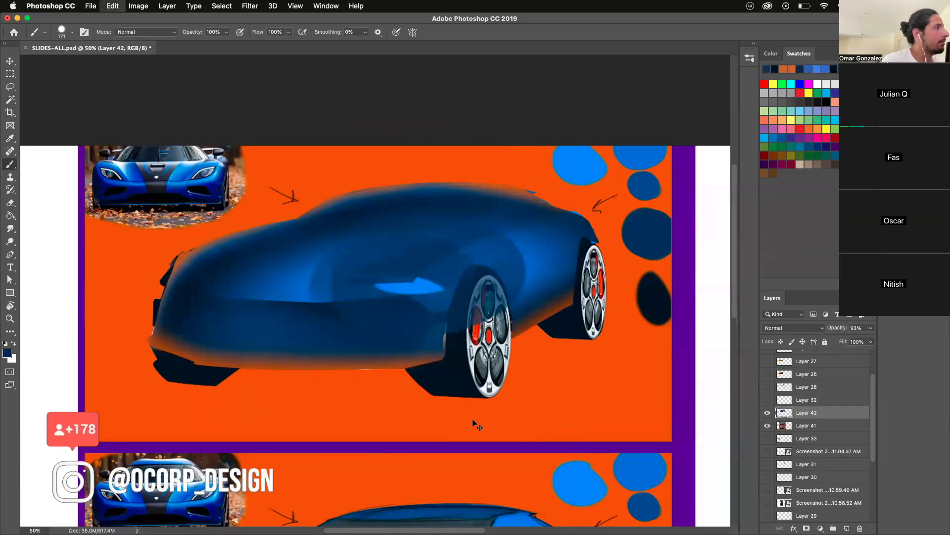
key("super+z")
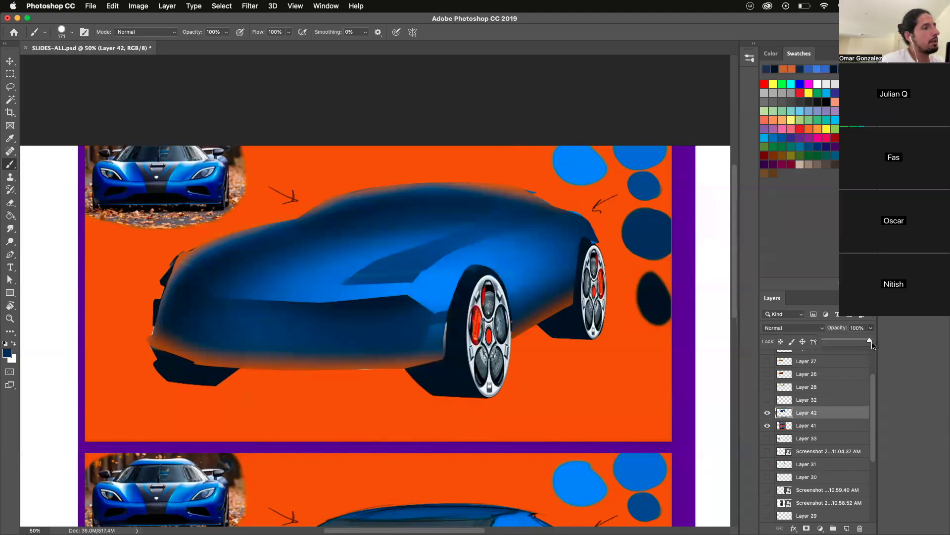
- Try Layer 42 at 86% opacity, mark the front, roof, bumper and headlight with orange strokes, and undo the marks and opacity change
left_click(863, 342)
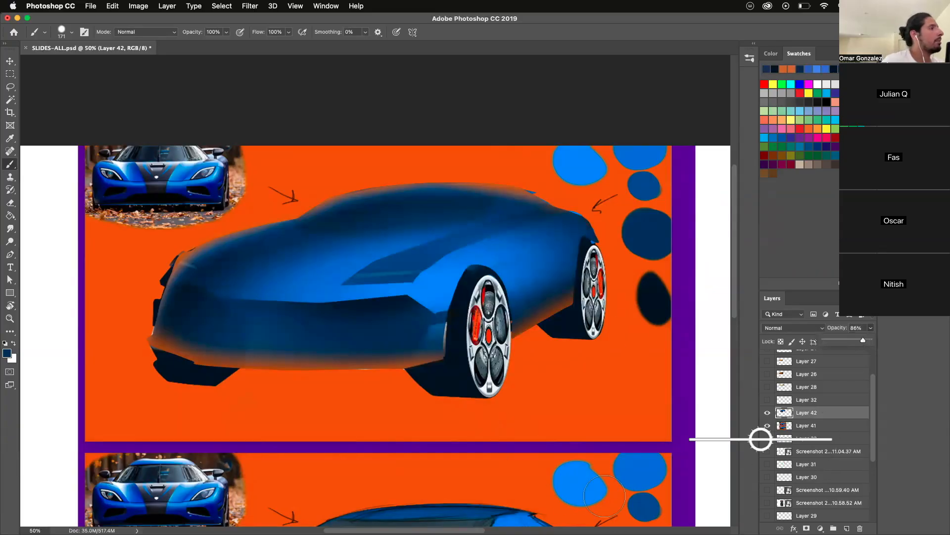
mouse_move(523, 213)
left_mouse_down()
mouse_move(515, 218)
mouse_move(522, 221)
left_mouse_up()
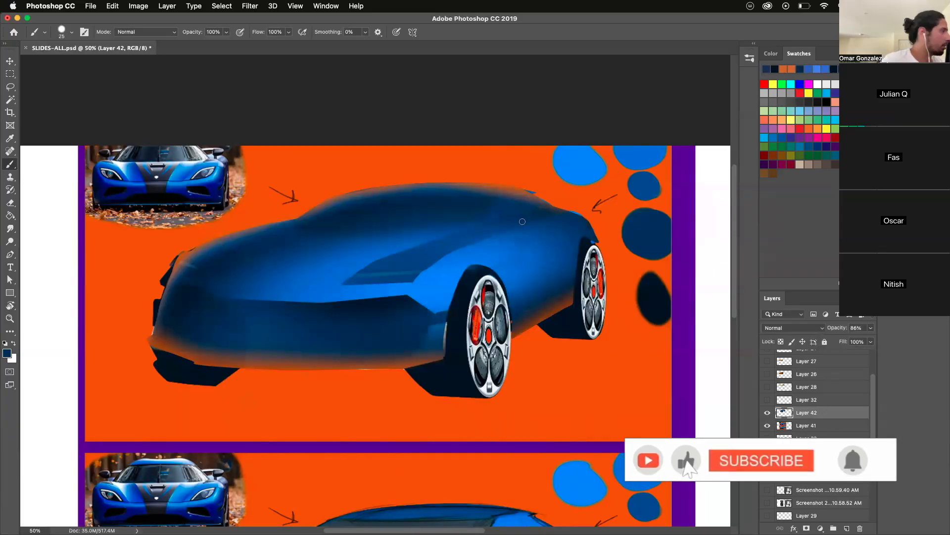
left_click(557, 203, "alt")
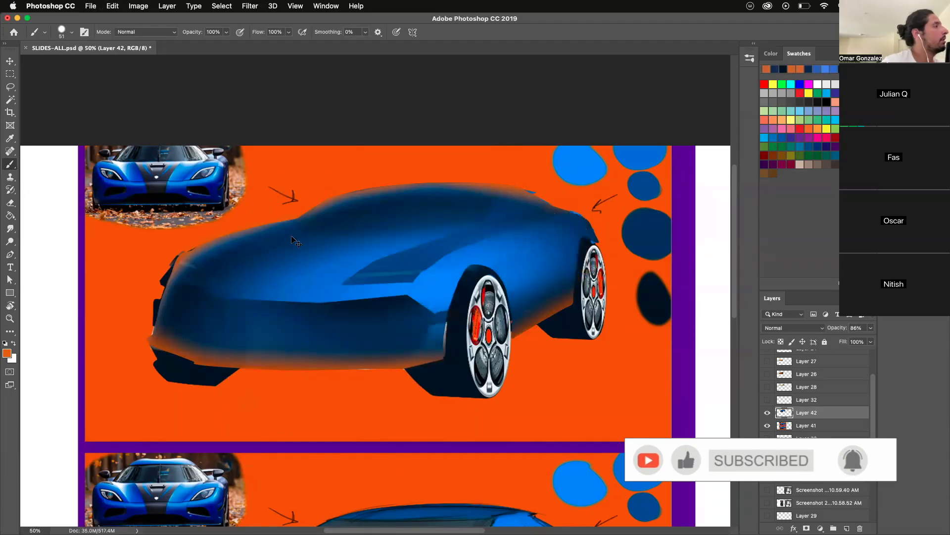
mouse_move(171, 321)
left_mouse_down()
mouse_move(218, 269)
mouse_move(301, 223)
mouse_move(368, 198)
mouse_move(468, 190)
left_mouse_up()
mouse_move(215, 323)
left_mouse_down()
mouse_move(425, 355)
mouse_move(470, 331)
left_mouse_up()
left_click(434, 270, "ctrl+alt")
left_click_drag(434, 270, 425, 271)
mouse_move(467, 270)
left_mouse_down()
mouse_move(384, 301)
mouse_move(461, 265)
left_mouse_up()
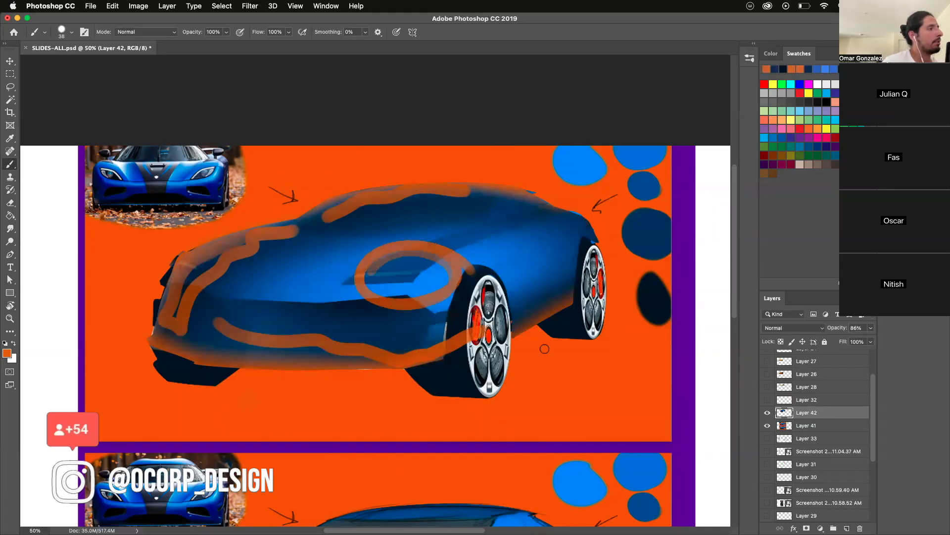
key("super+z")
key("super+z")
key("super+z")
key("super+z")
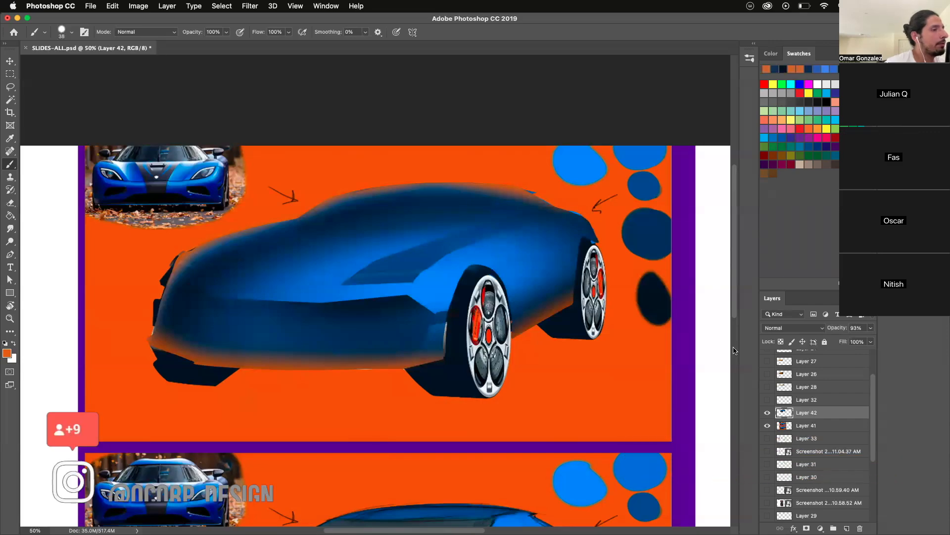
- Hide Layer 42 to view the finished car rendering beneath it
left_click(767, 413)
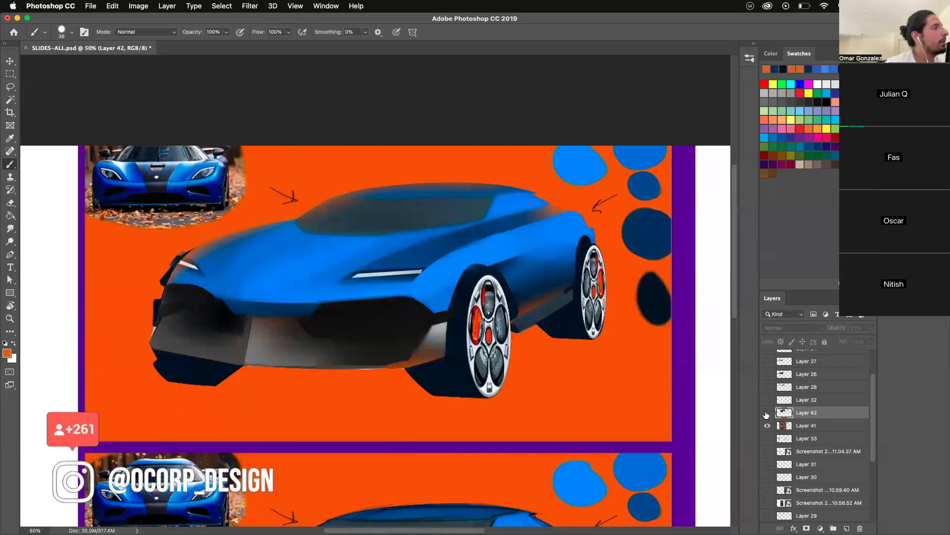
- Toggle Layer 42's visibility to compare it with the finished rendering, leaving the layer shown
left_click(767, 412)
left_click(768, 413)
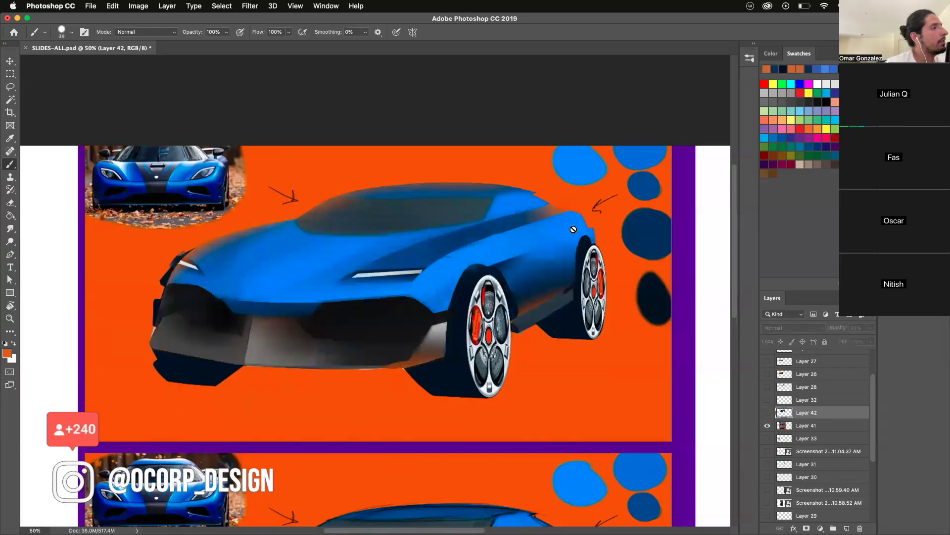
left_click(767, 413)
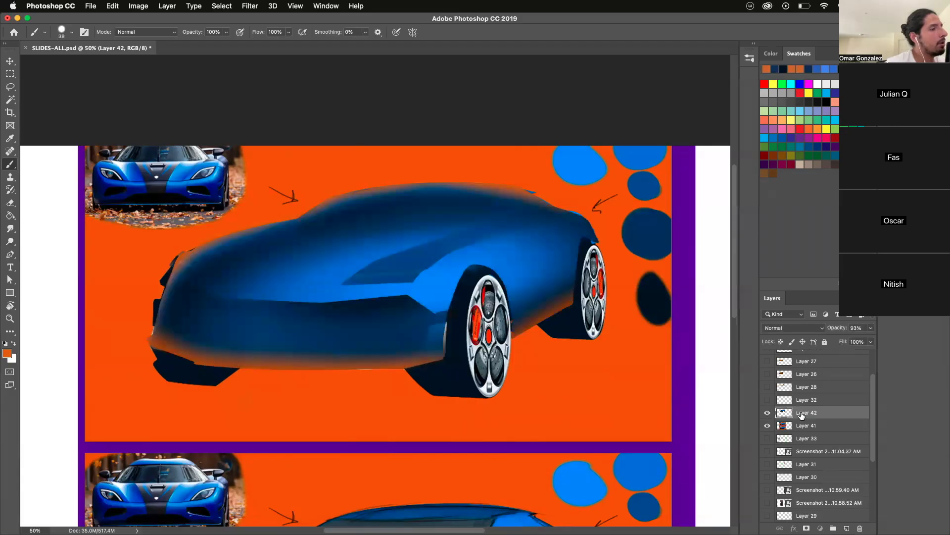
- Lasso the rear fender along the rear wheel arch and sample the body blue as the brush color
left_click(11, 88)
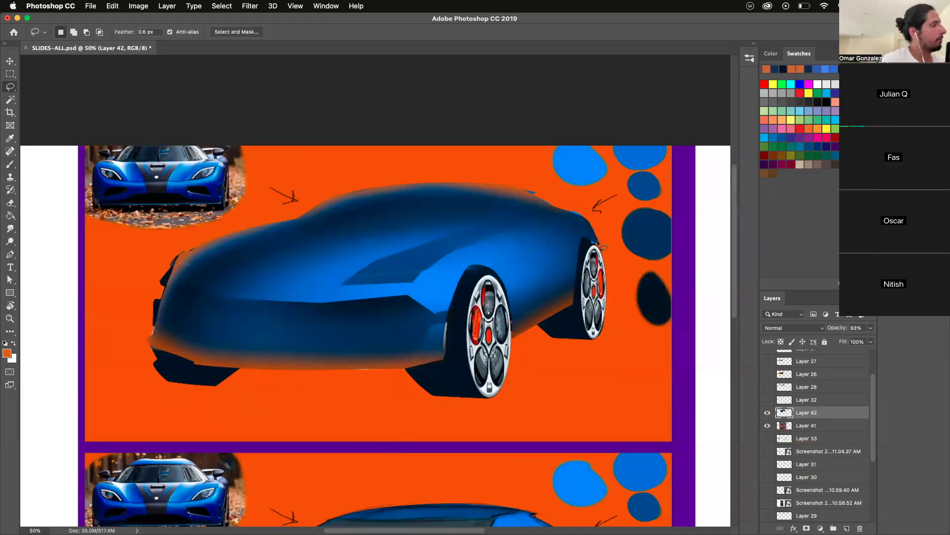
mouse_move(589, 241)
left_mouse_down()
mouse_move(534, 312)
mouse_move(547, 153)
mouse_move(596, 240)
left_mouse_up()
key("b")
left_click(468, 245, "alt")
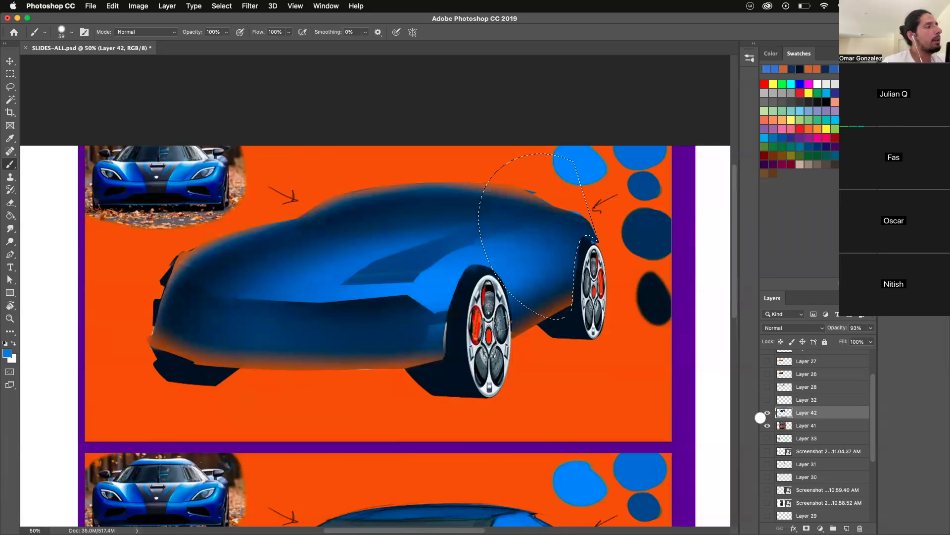
left_click(540, 252, "alt")
left_click(543, 253, "alt")
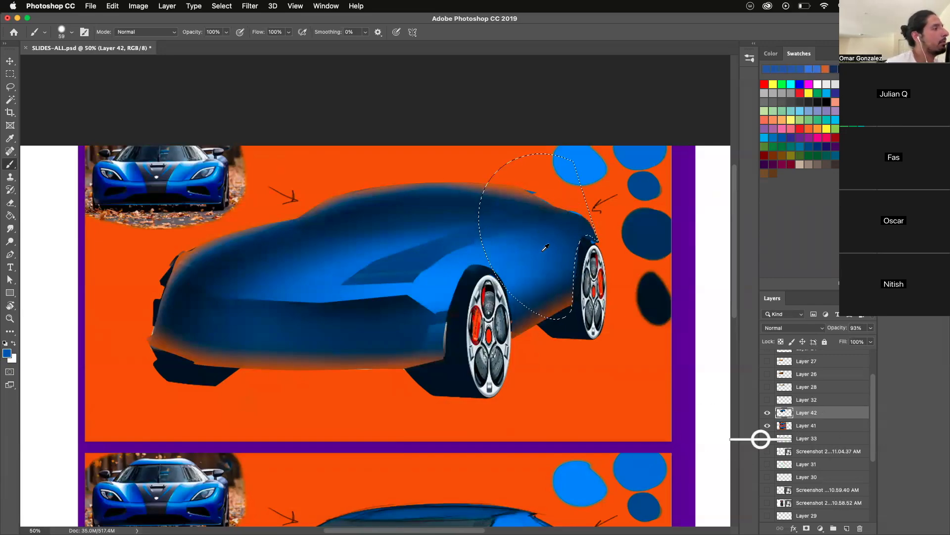
- Set an elliptical 227 px brush, shade the selected rear fender edge with the sampled blue, and deselect
right_click(545, 247)
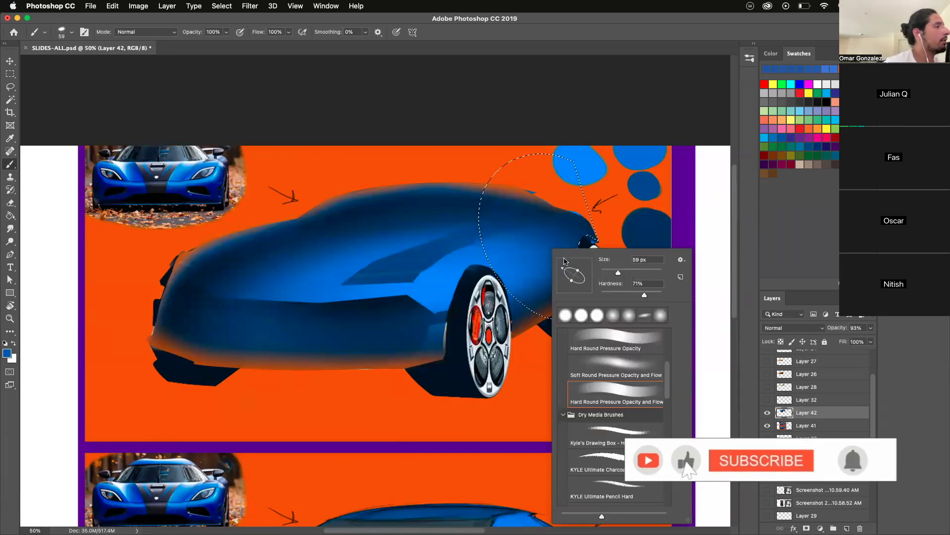
left_click_drag(562, 237, 571, 105)
left_click(542, 255, "alt")
left_click(543, 252, "alt")
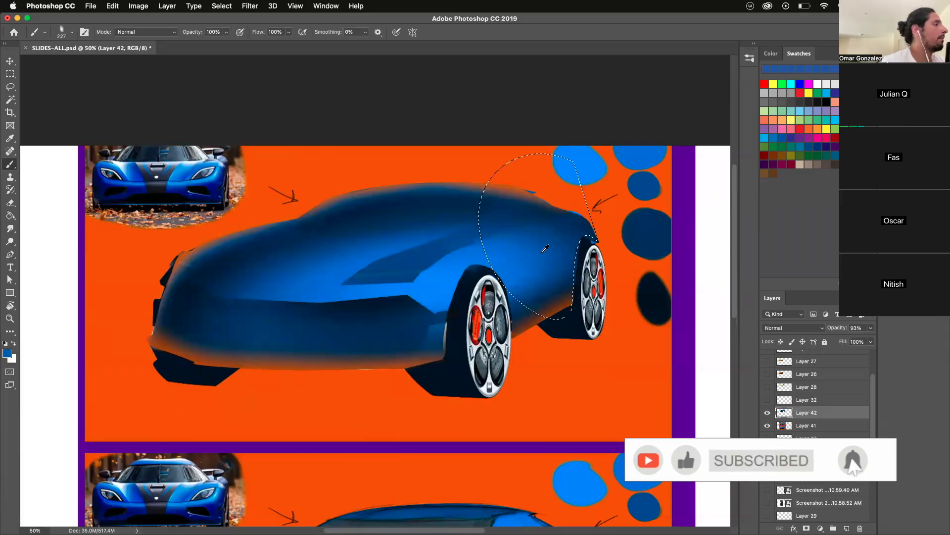
key("super+d")
key("super+z")
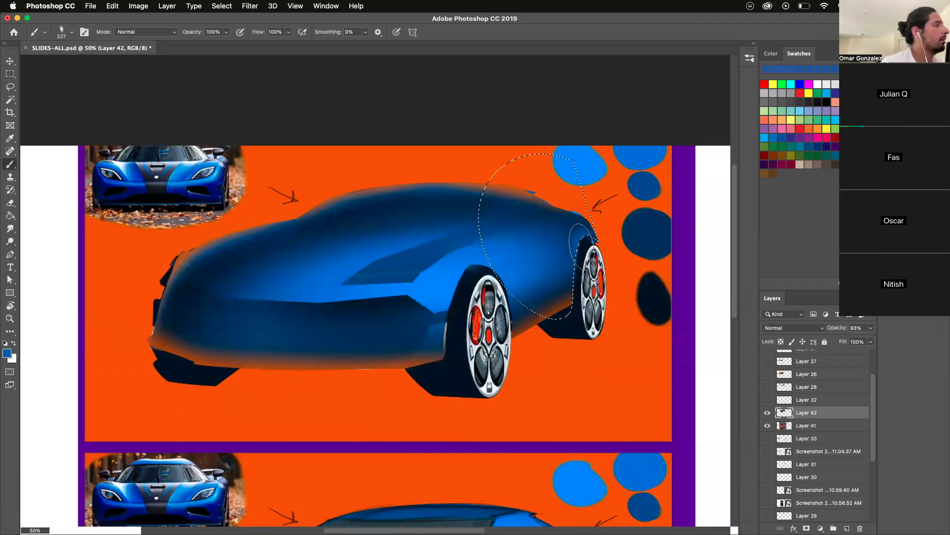
key("super+d")
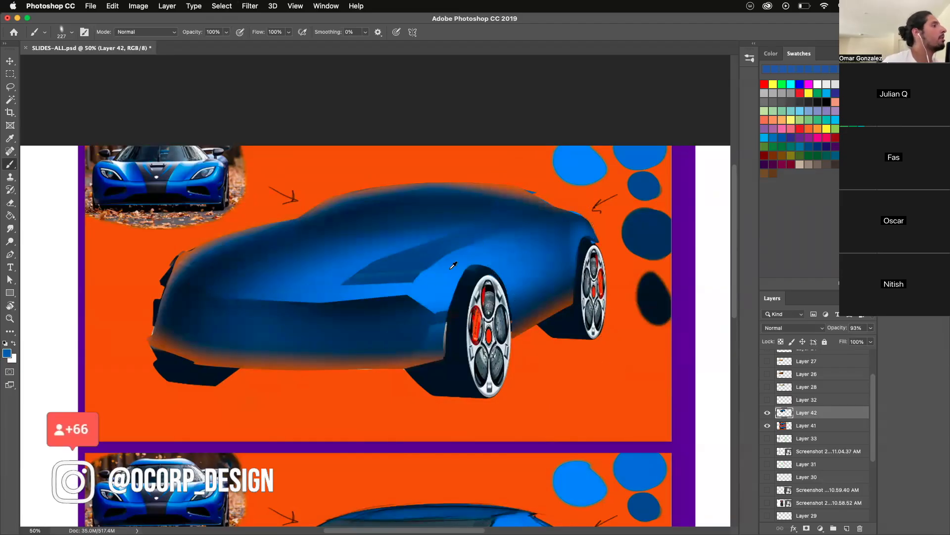
- Sample the brighter blue above the front wheel and brush it softly over the fender above the rear wheel
left_click(466, 255, "alt")
left_click_drag(586, 232, 586, 243)
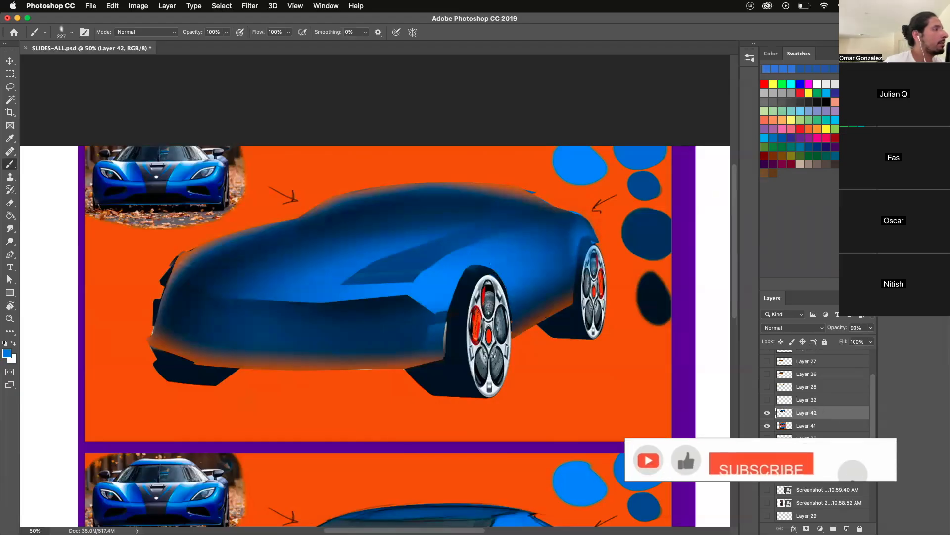
mouse_move(588, 221)
left_mouse_down()
mouse_move(559, 221)
mouse_move(560, 199)
mouse_move(611, 199)
mouse_move(599, 226)
mouse_move(594, 200)
mouse_move(625, 196)
left_mouse_up()
- Load Layer 42's outline as a selection, brush a sampled orange reflection onto the rear shoulder, and undo the last stroke
left_click(784, 412, "super")
left_click(560, 198, "alt")
right_click(570, 186)
right_click(580, 192)
left_click_drag(594, 228, 593, 232)
left_click_drag(572, 188, 658, 174)
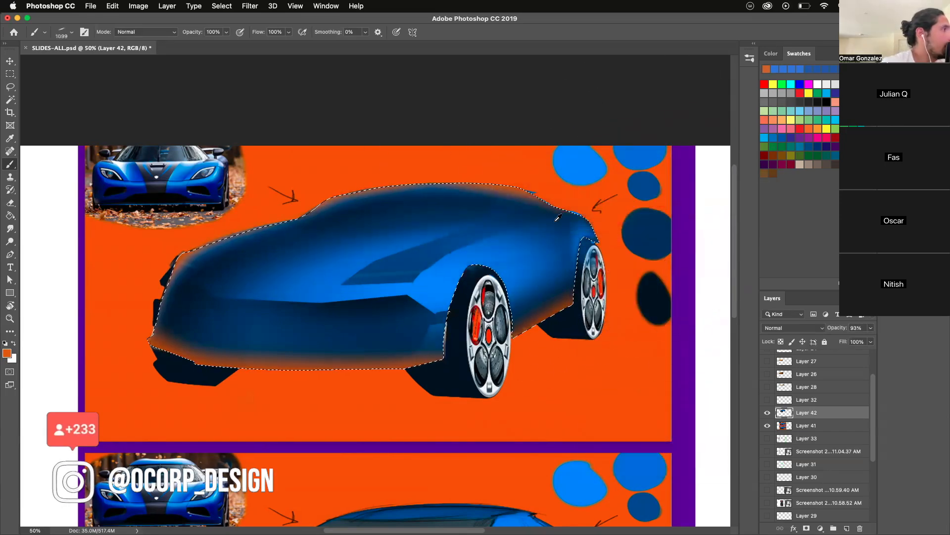
mouse_move(598, 170)
left_mouse_down()
mouse_move(588, 200)
mouse_move(546, 213)
left_mouse_up()
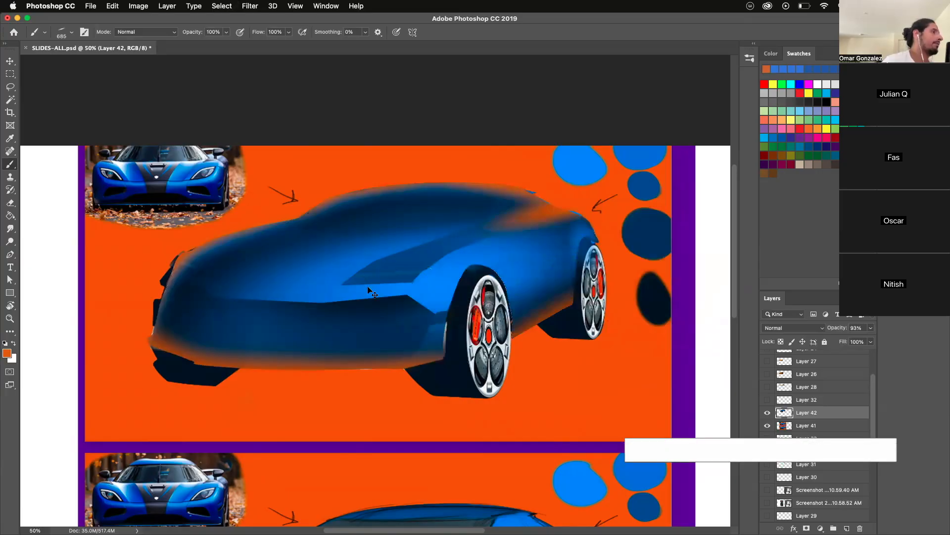
key("super+z")
key("super+z")
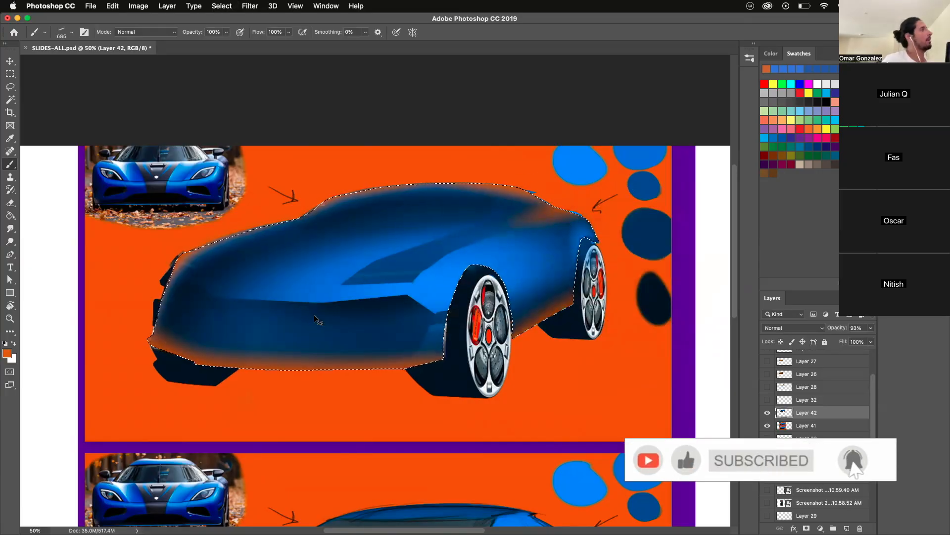
- Replace the body selection with a lasso around the dark band running from the headlight to the rear shoulder
key("super+d")
key("l")
mouse_move(574, 213)
left_mouse_down()
mouse_move(408, 280)
mouse_move(350, 289)
left_mouse_up()
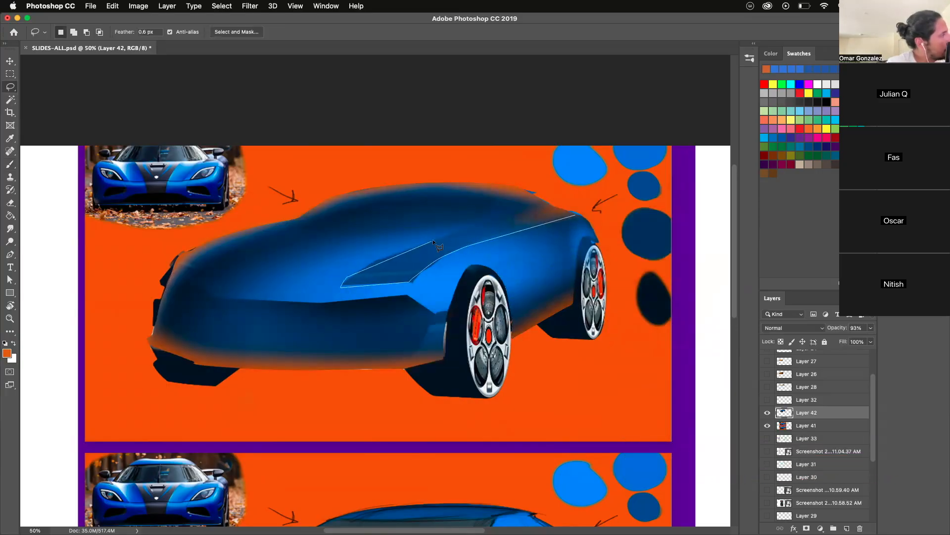
left_click_drag(485, 221, 597, 194)
- Brush orange across the rear part of the selected band with a 971 px elliptical brush, and deselect
key("b")
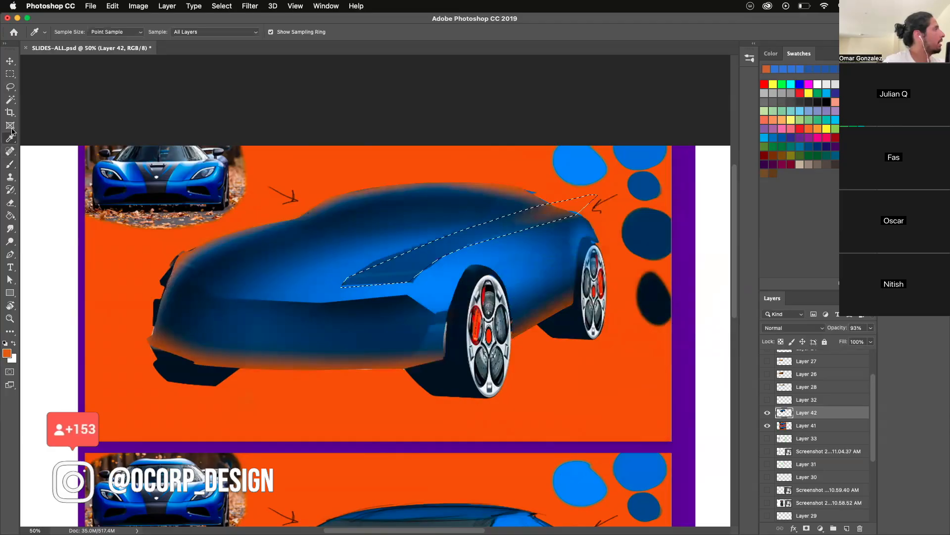
left_click_drag(455, 225, 490, 224, "ctrl+alt")
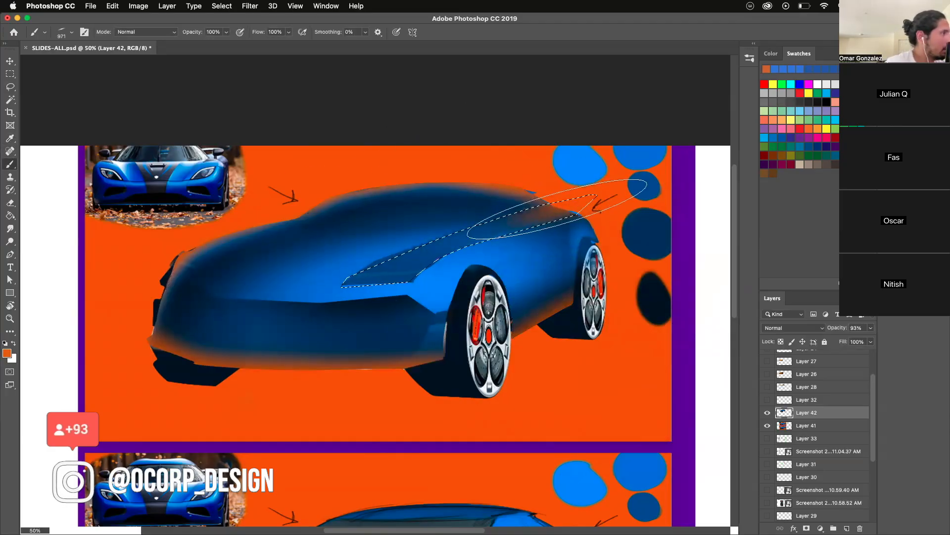
left_click(561, 207)
key("super+d")
key("super+z")
left_click(536, 207)
key("super+d")
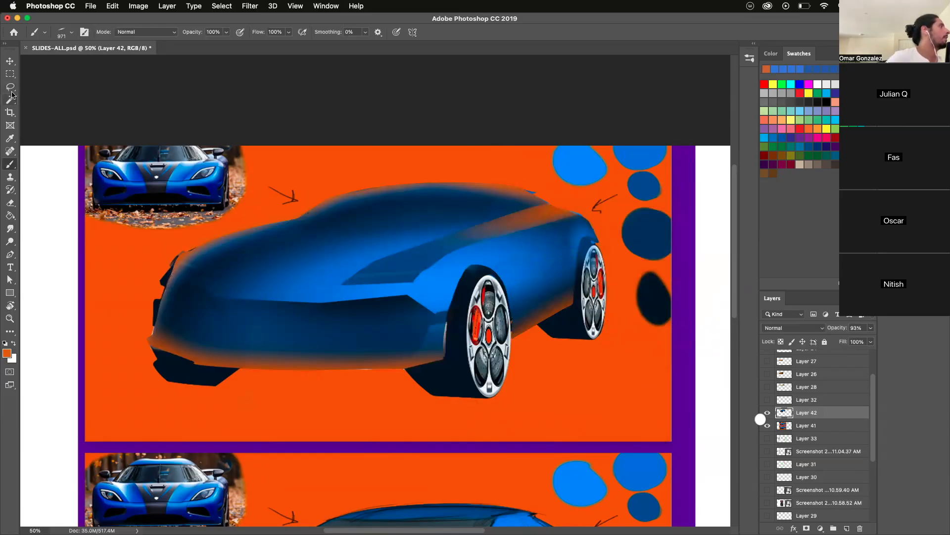
- Lasso the windshield shape between the hood, the front pillar and the roof
key("l")
mouse_move(286, 218)
left_mouse_down()
mouse_move(431, 221)
mouse_move(296, 231)
mouse_move(378, 232)
mouse_move(485, 222)
mouse_move(494, 199)
left_mouse_up()
key("super+z")
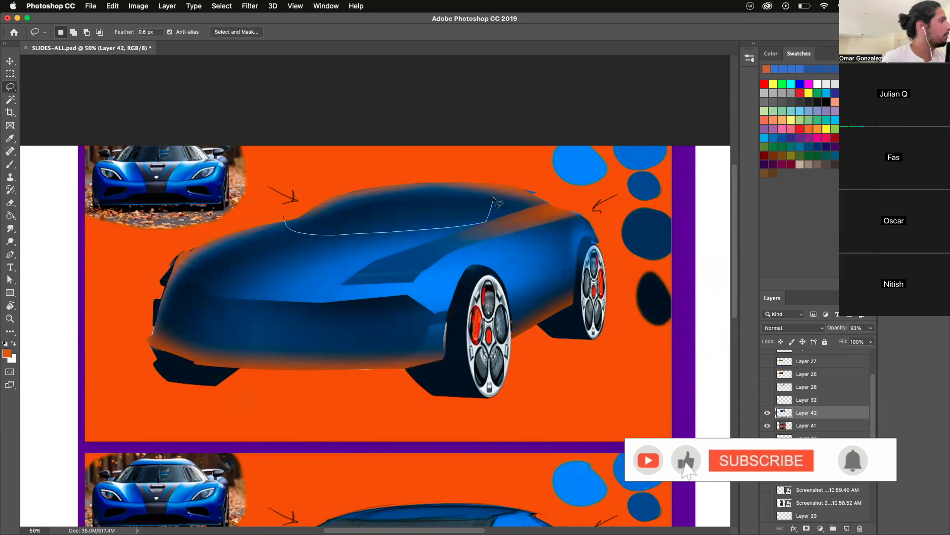
left_click_drag(321, 206, 263, 231)
key("b")
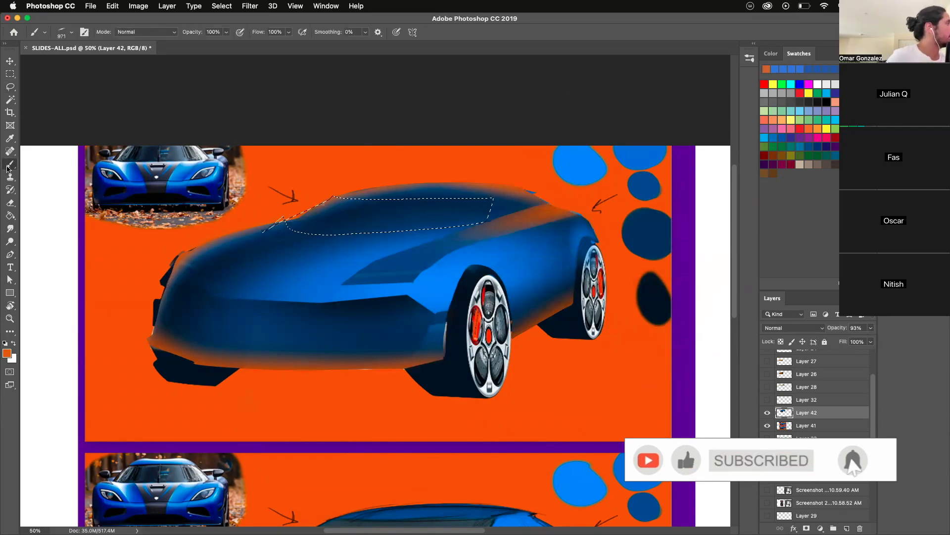
- Strongly desaturate the selected windshield with a Hue/Saturation adjustment
left_click(137, 8)
mouse_move(160, 34)
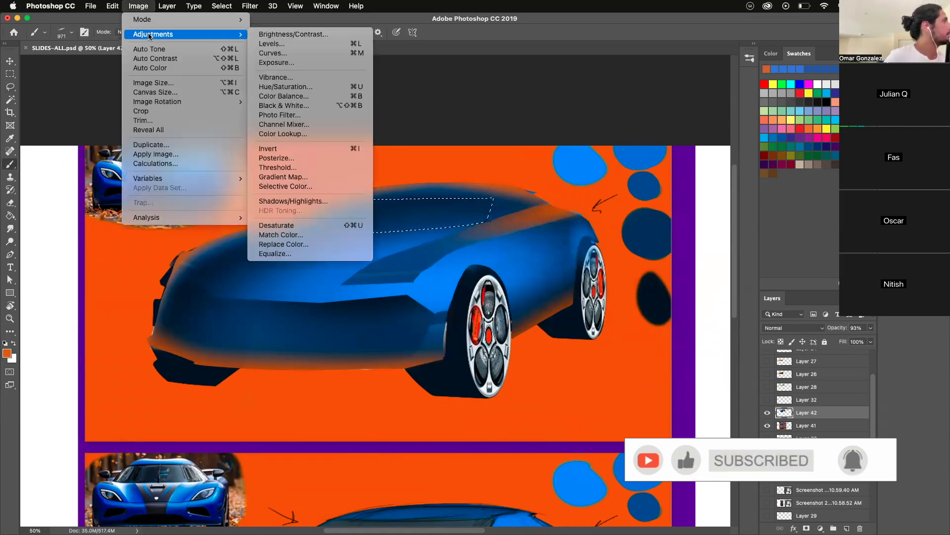
left_click(287, 87)
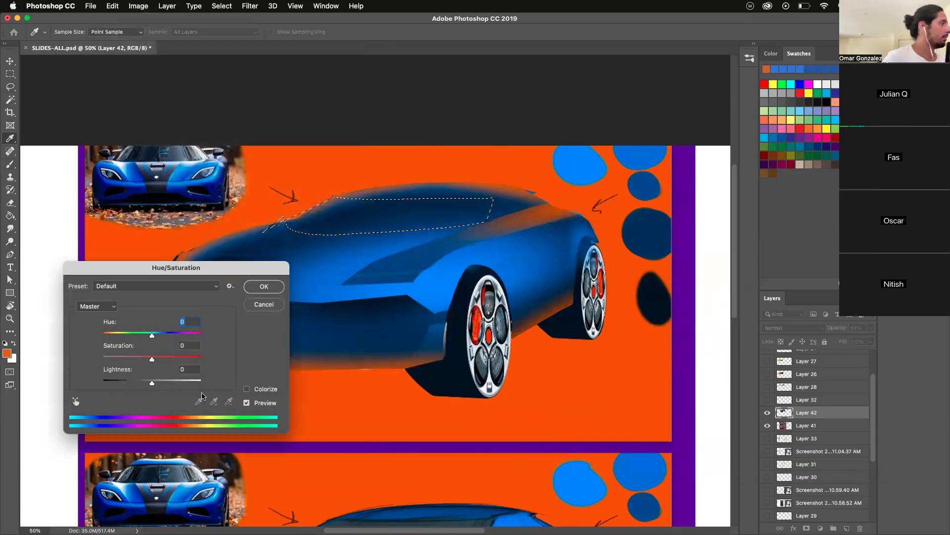
left_click_drag(151, 359, 105, 358)
left_click(264, 286)
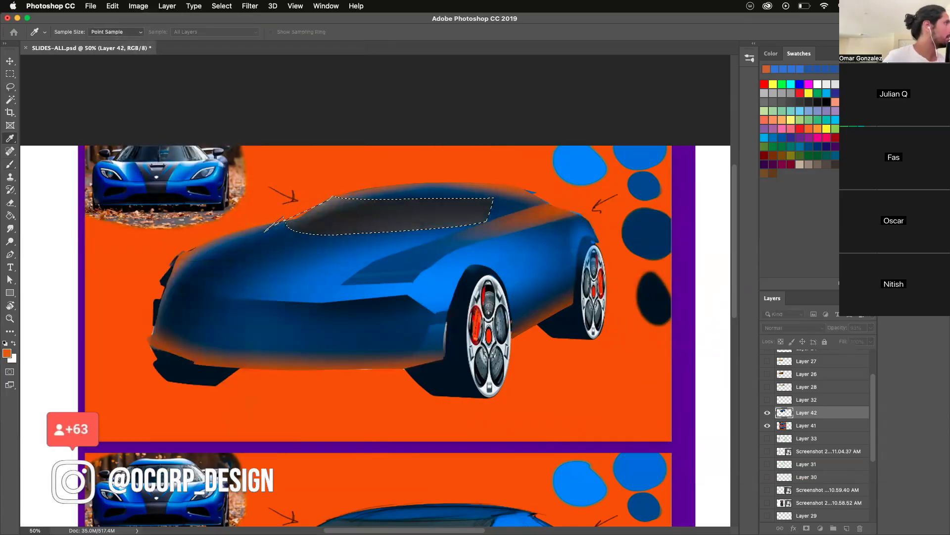
- Darken the selected windshield with Levels by setting the midtone value to 0.69
left_click(139, 8)
mouse_move(159, 34)
left_click(285, 44)
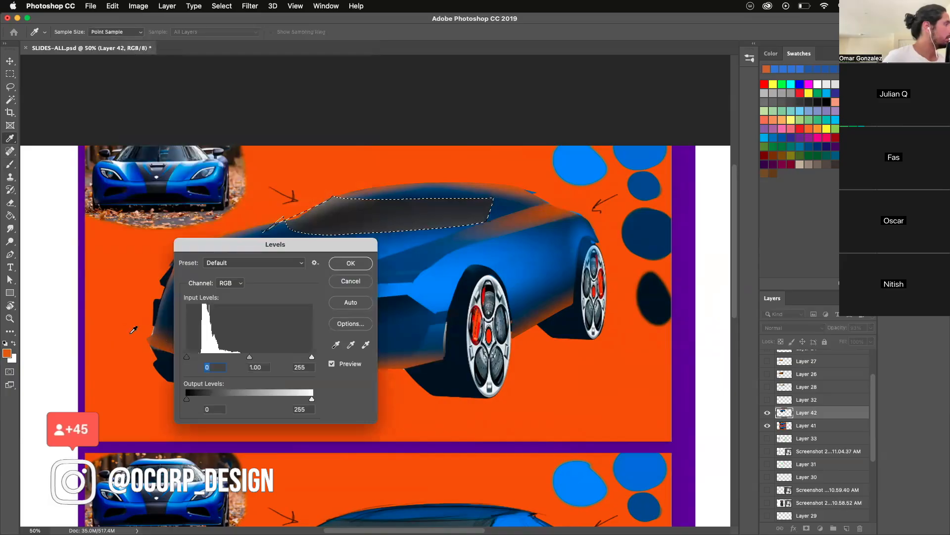
left_click_drag(247, 357, 263, 358)
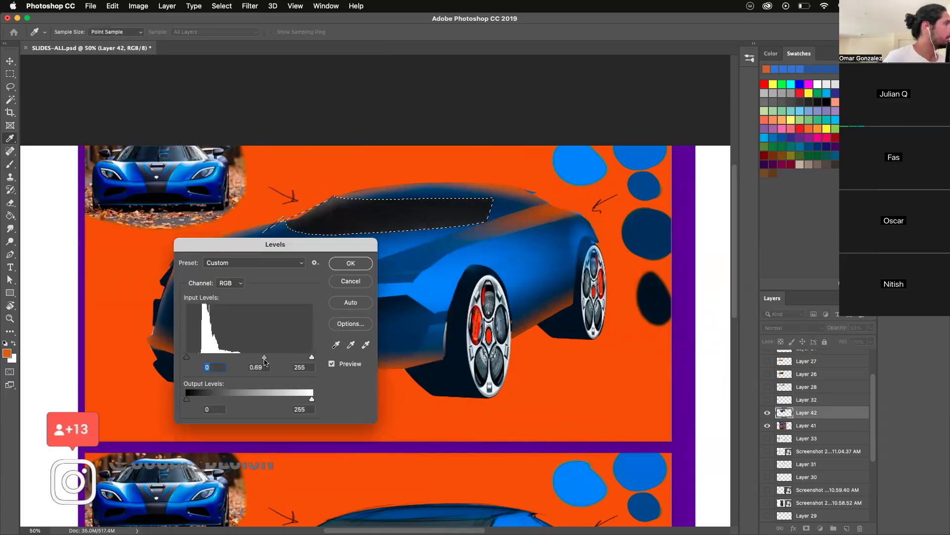
left_click(350, 263)
- Sample the windshield's near-black and choose a lighter dark gray as the foreground color
key("b")
key("d")
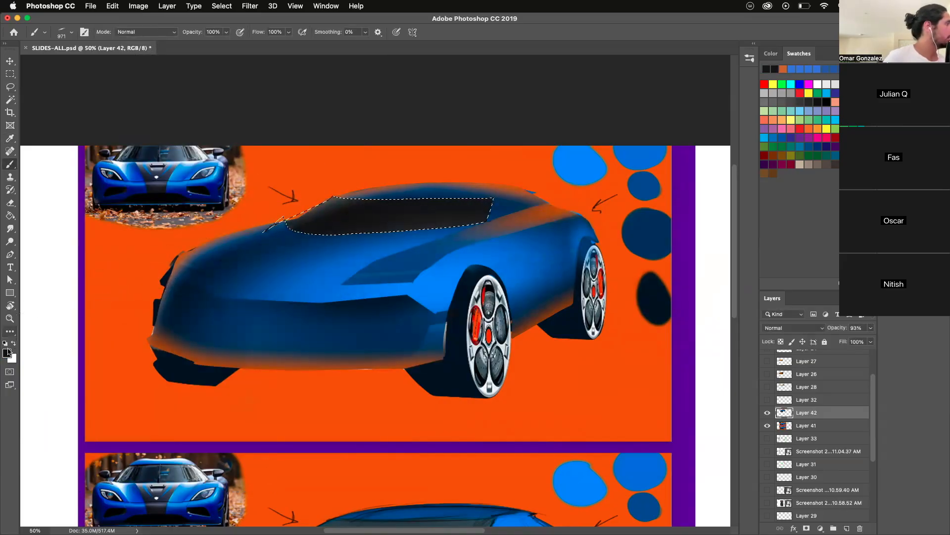
left_click(7, 352)
left_click(588, 339)
key("Return")
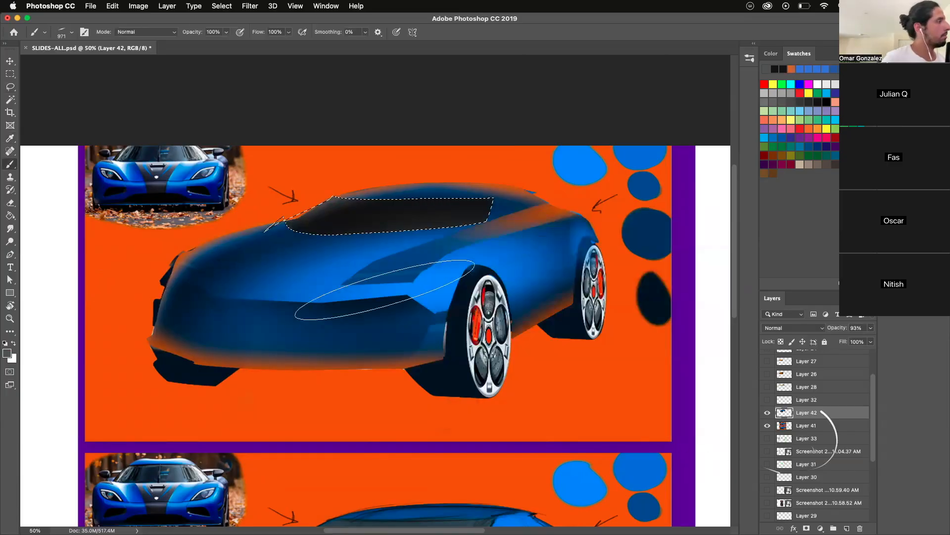
- Switch to a soft round brush of about 284 px and shade the front edge of the windshield, keeping its selection
right_click(425, 306)
key("Escape")
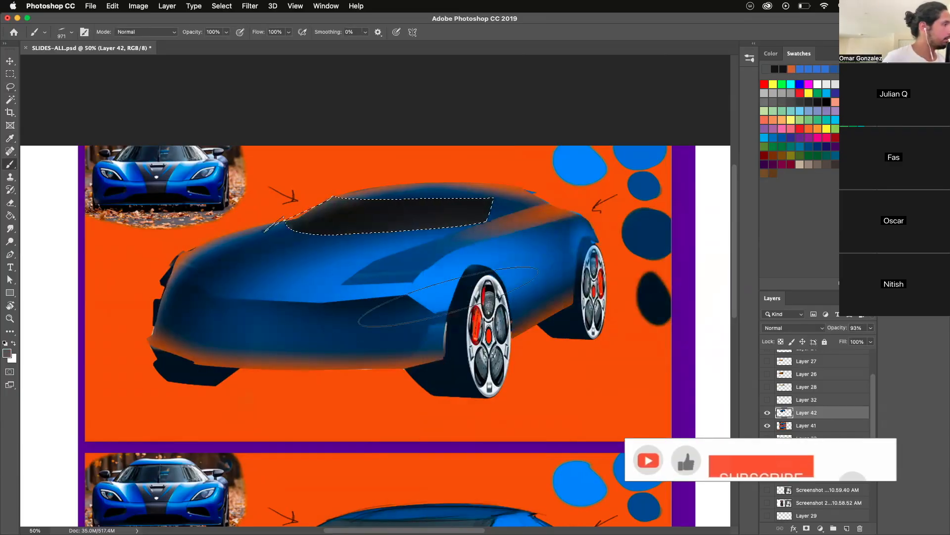
right_click(453, 296)
left_click(270, 203)
left_click_drag(270, 202, 204, 199)
left_click_drag(339, 159, 259, 217)
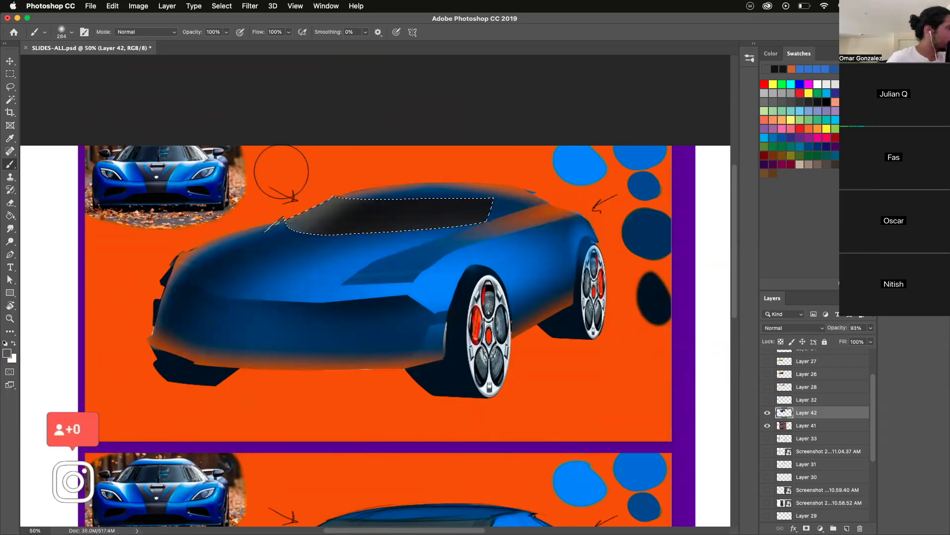
mouse_move(314, 182)
left_mouse_down()
mouse_move(298, 182)
mouse_move(252, 231)
left_mouse_up()
key("super+d")
key("super+z")
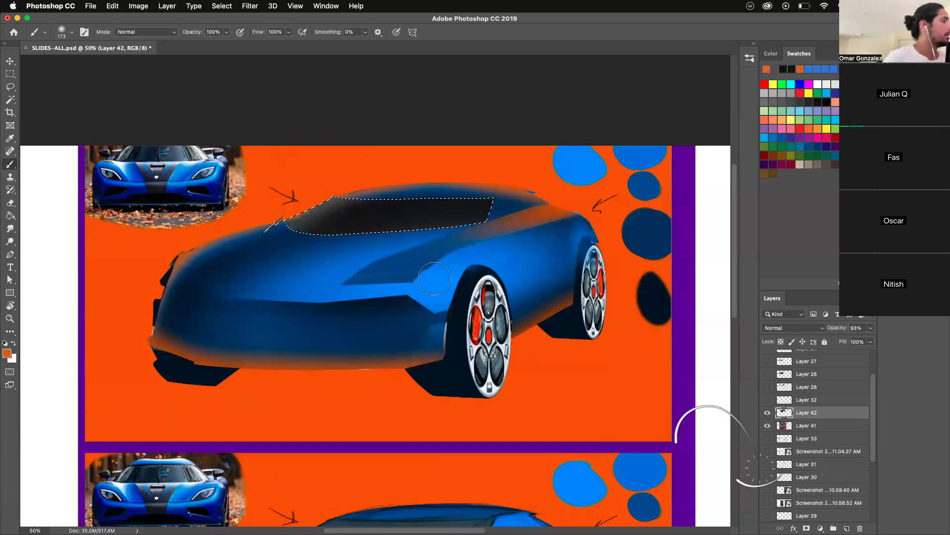
- Pick a medium gray foreground color and brush a soft reflection over the windshield's rear end with a 563 px brush
key("d")
left_click(7, 353)
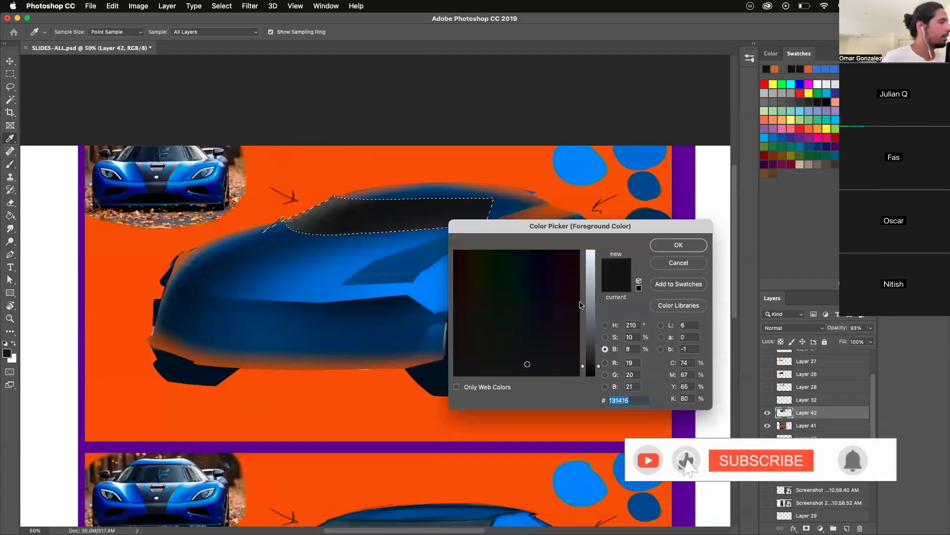
left_click(588, 312)
left_click(666, 245)
mouse_move(392, 316)
left_mouse_down()
mouse_move(481, 267)
mouse_move(554, 272)
left_mouse_up()
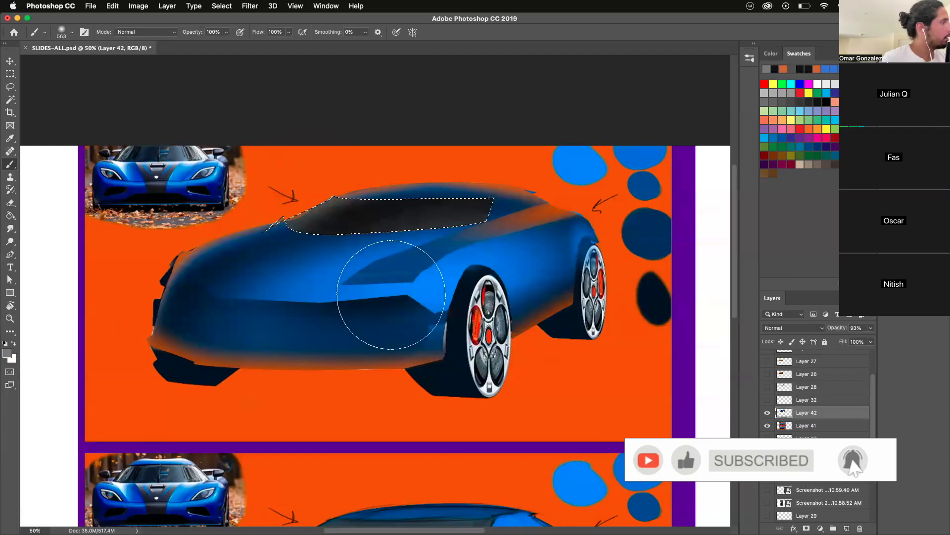
left_click_drag(391, 295, 555, 274)
left_click_drag(428, 305, 555, 271)
- Try darkening Layer 42's midtones with Levels without the windshield selection
key("ctrl+d")
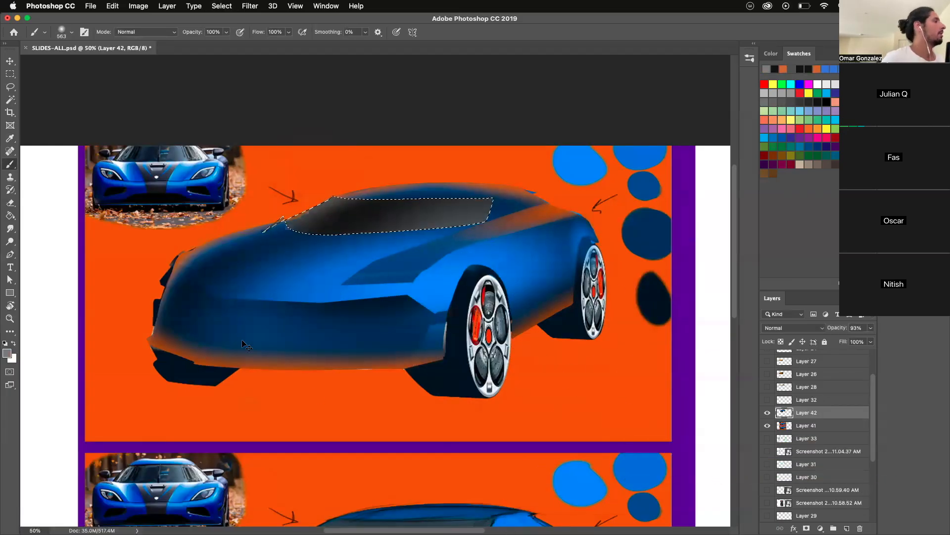
left_click(138, 6)
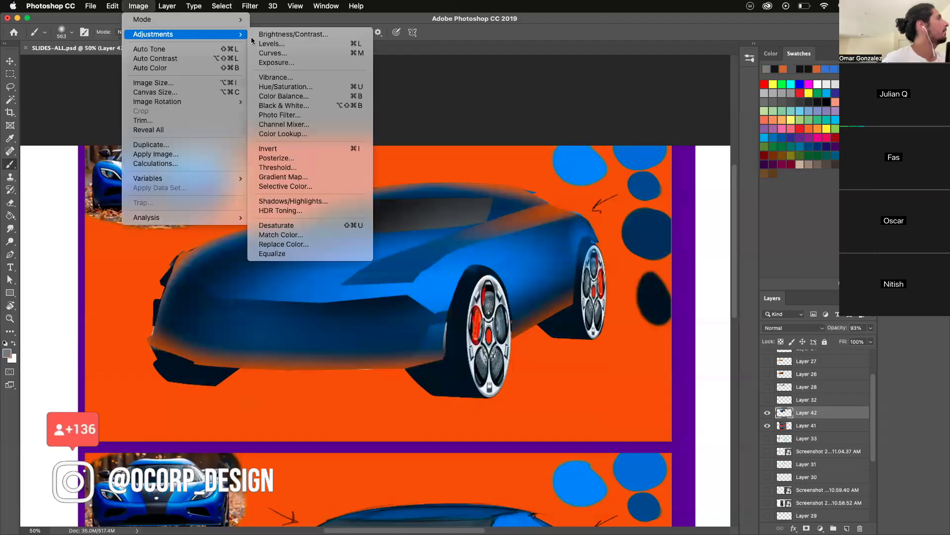
left_click_drag(250, 356, 261, 356)
key("Return")
key("b")
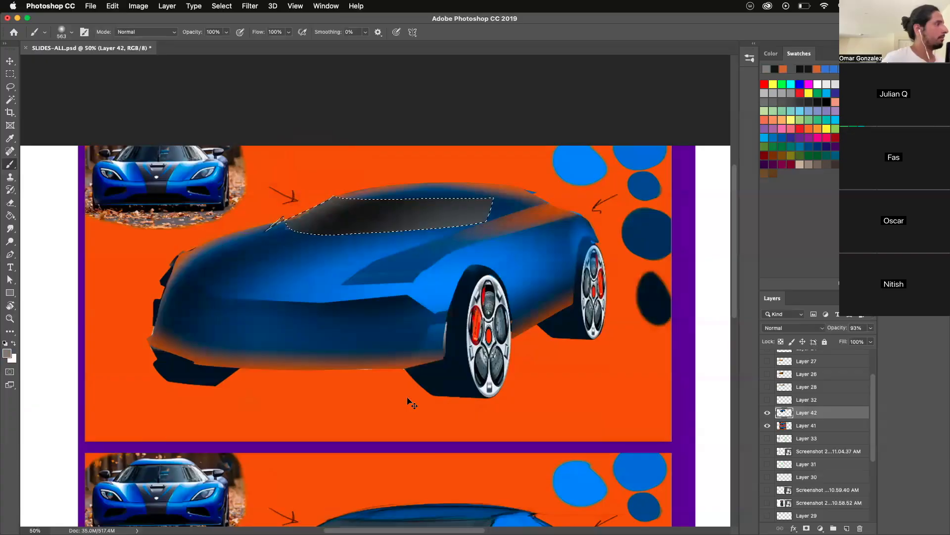
- Copy the selected windshield to its own layer and darken it with Levels, setting the midtones to 0.87
key("super+j")
left_click(139, 6)
mouse_move(153, 35)
left_click(391, 43)
left_click_drag(252, 358, 257, 358)
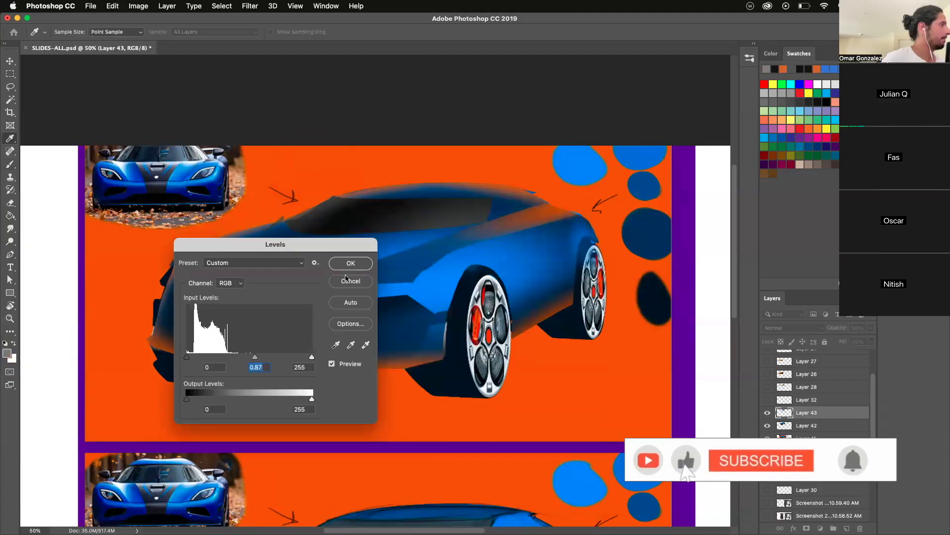
key("Return")
key("b")
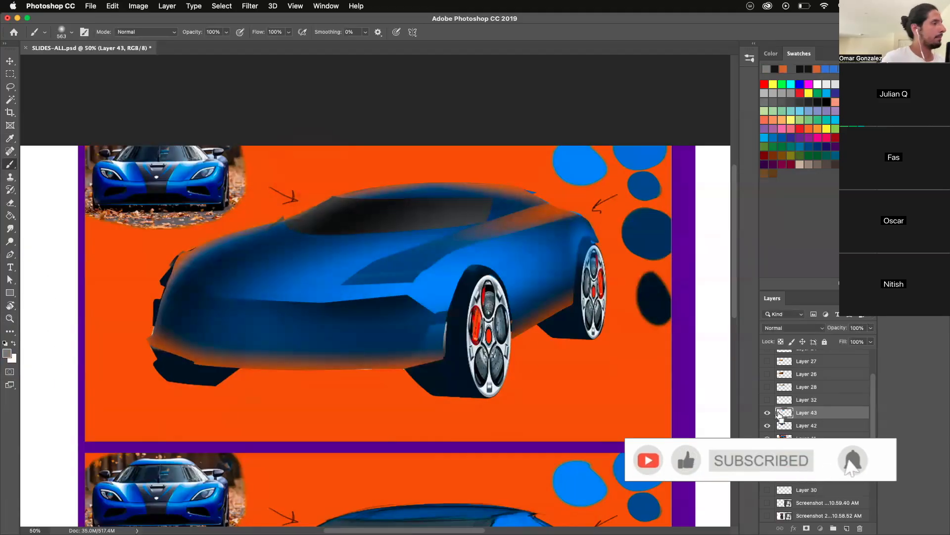
- Pick an orange foreground color and brush a soft reflection along the windshield's front edge within its selection, then deselect
left_click_drag(249, 209, 218, 209)
left_click(248, 210, "alt")
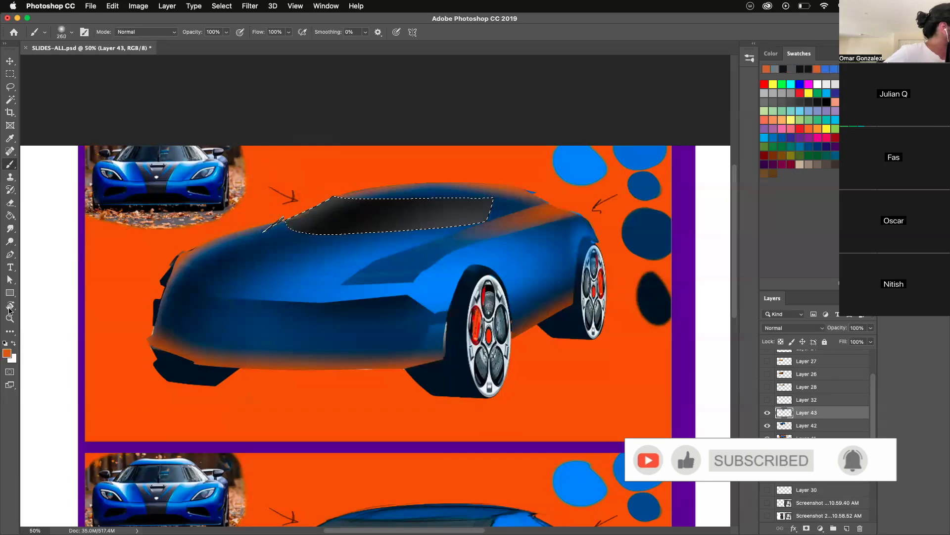
left_click(7, 353)
left_click(588, 256)
key("Return")
key("b")
left_click_drag(279, 197, 263, 197)
key("super+d")
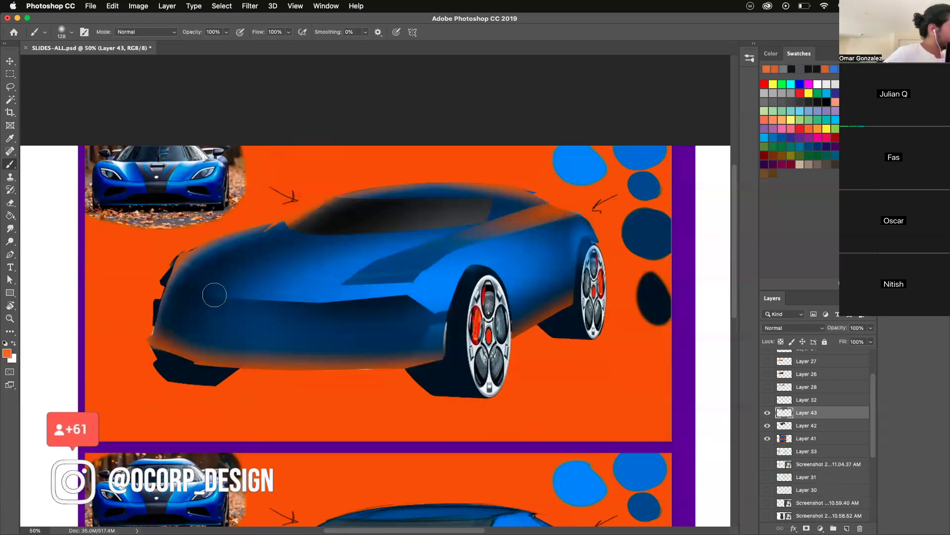
- Merge the windshield copy, Layer 43, with Layer 42
key("z")
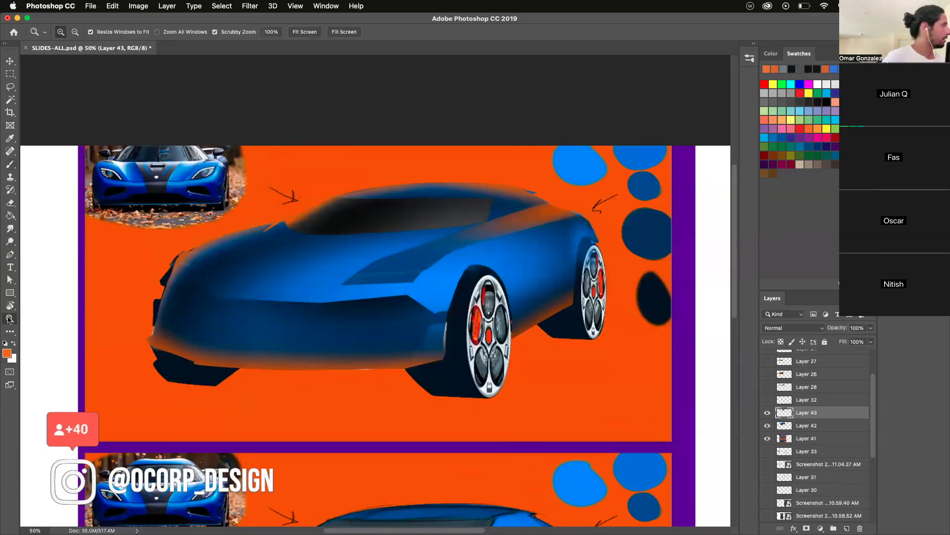
left_click_drag(289, 359, 280, 448)
left_click(258, 270)
left_click(228, 324)
left_click(172, 286)
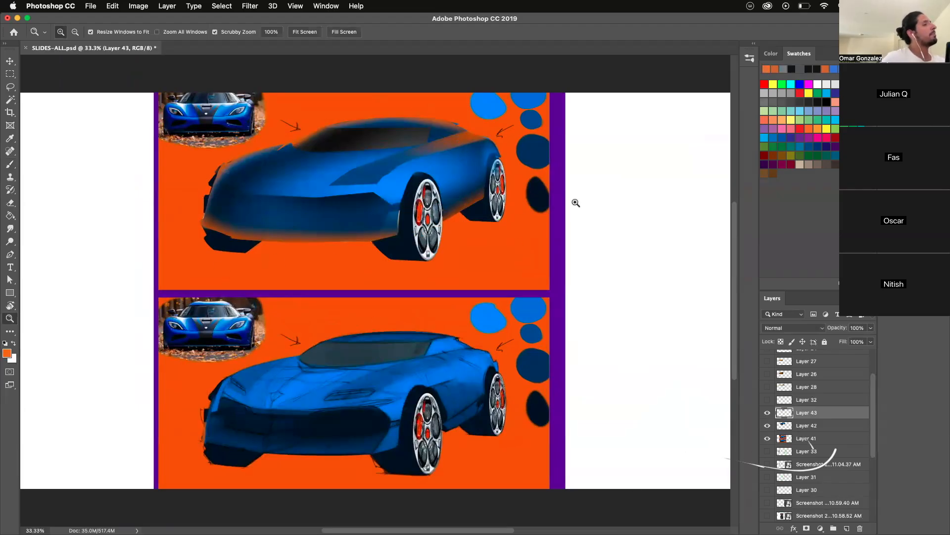
left_click(796, 424, "shift")
right_click(797, 413)
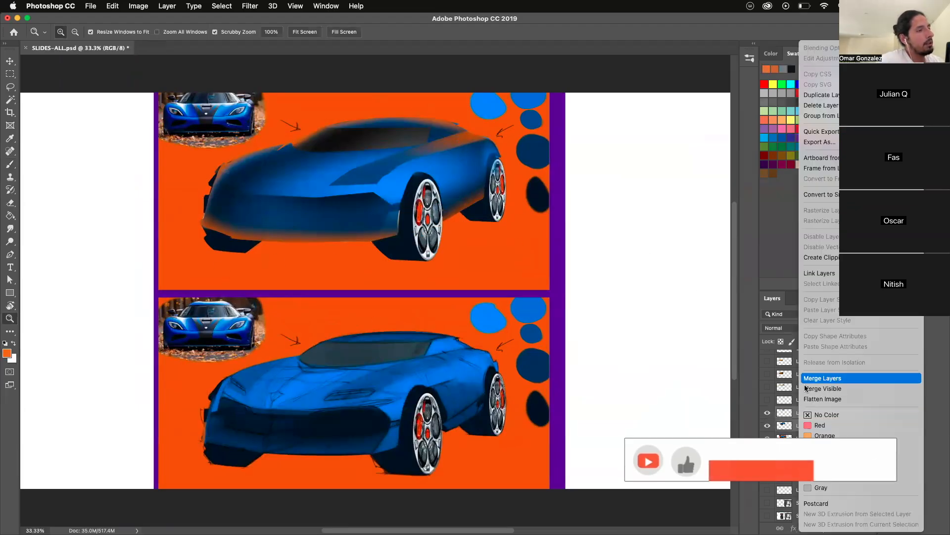
left_click(805, 379)
- Toggle the merged Layer 43's visibility repeatedly to compare the new rendering with the finished car beneath it
left_click(767, 414)
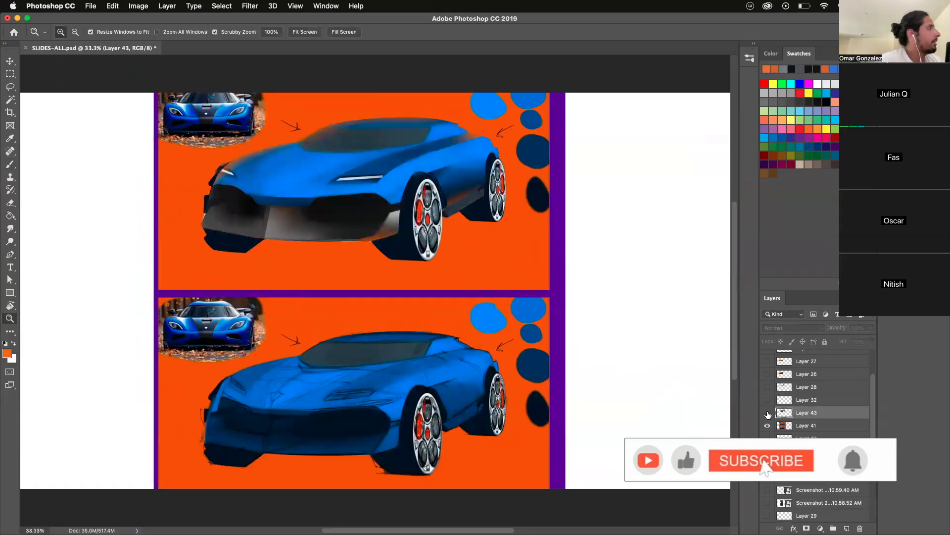
left_click(767, 412)
left_click(767, 413)
left_click(767, 413)
left_click(767, 413)
left_click(767, 412)
left_click(767, 412)
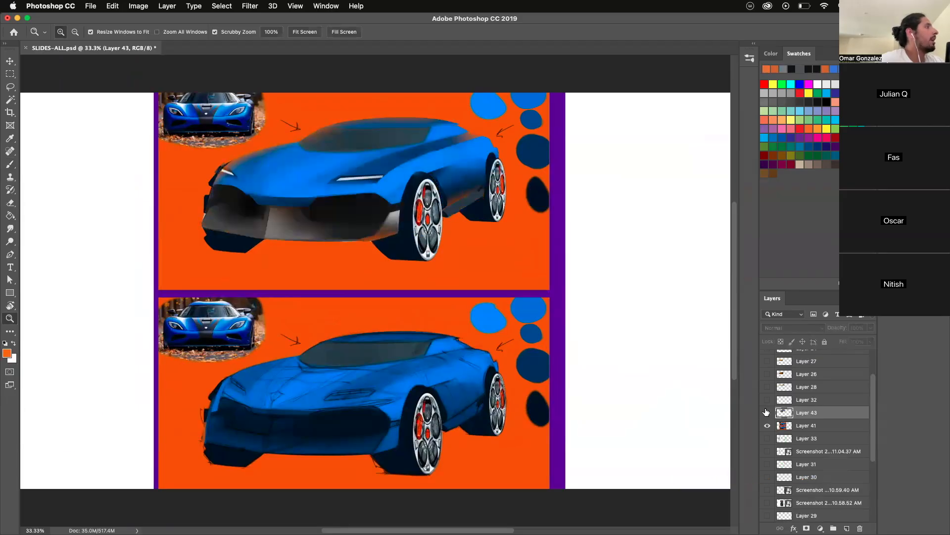
left_click(767, 412)
left_click(768, 413)
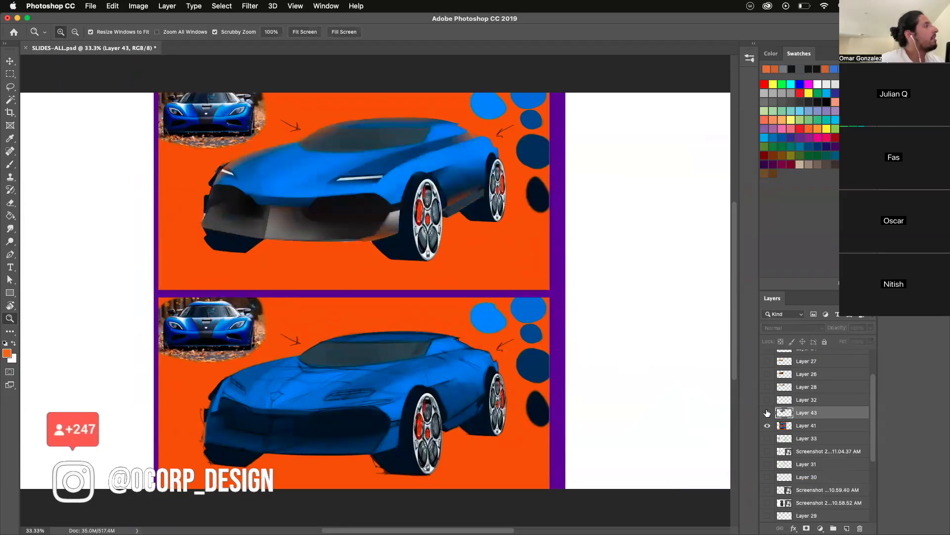
left_click(767, 413)
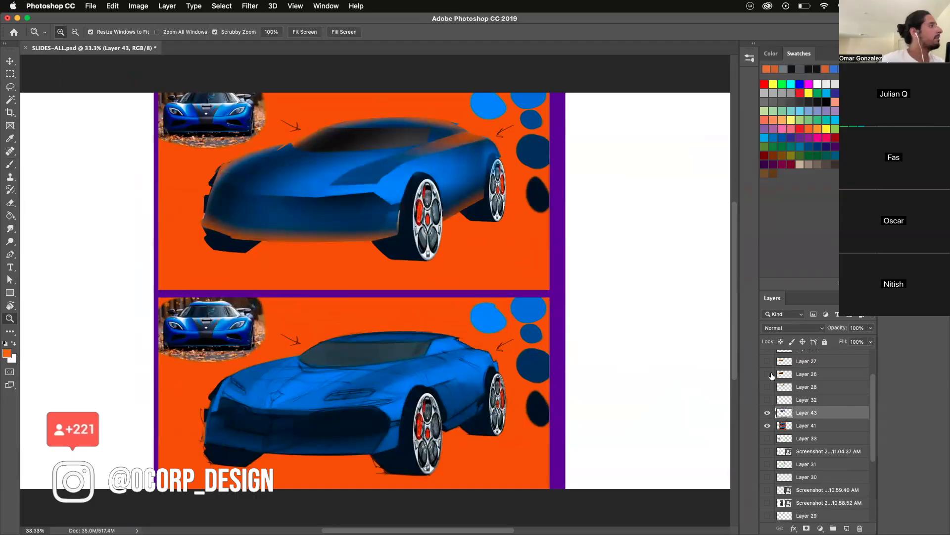
- Draw a closed Pen path over the middle of the upper car's hood and convert it to a selection with 0 px feather
left_click(232, 225)
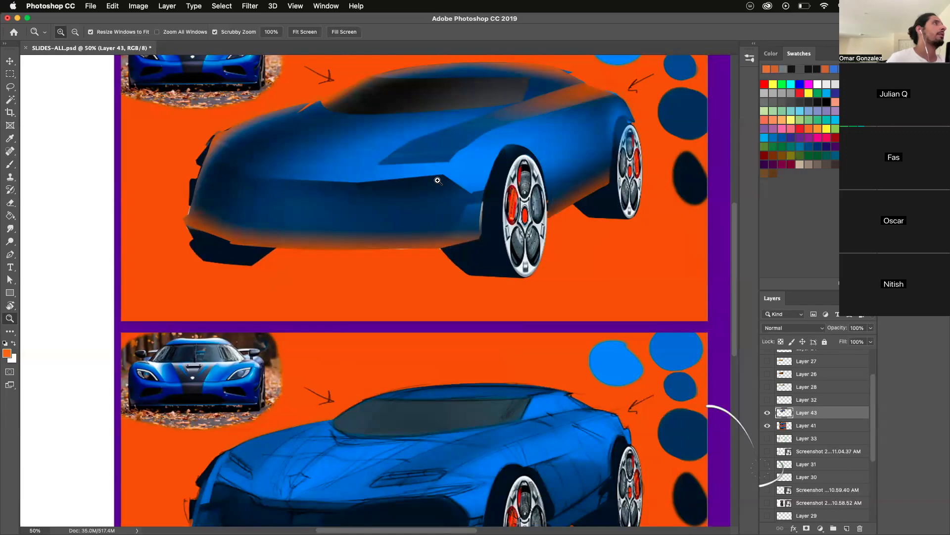
left_click_drag(735, 268, 735, 265)
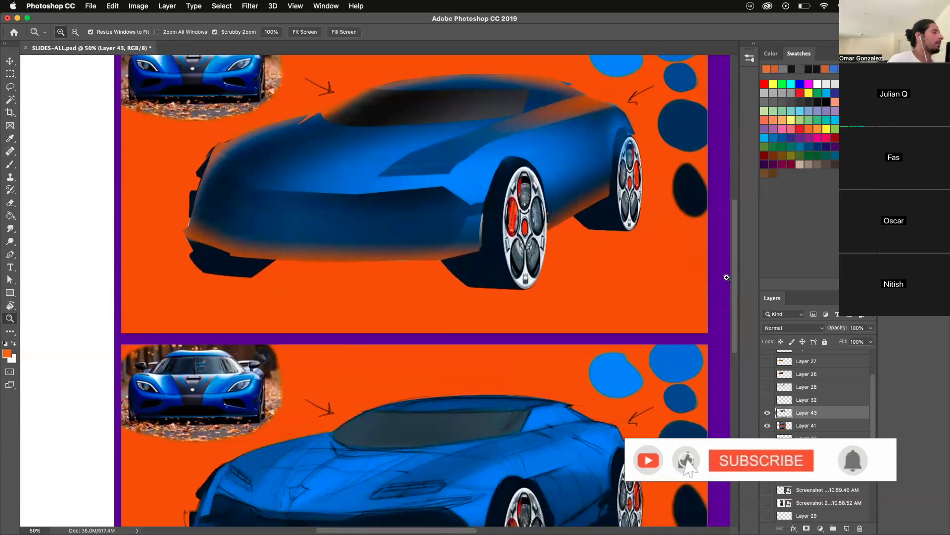
key("b")
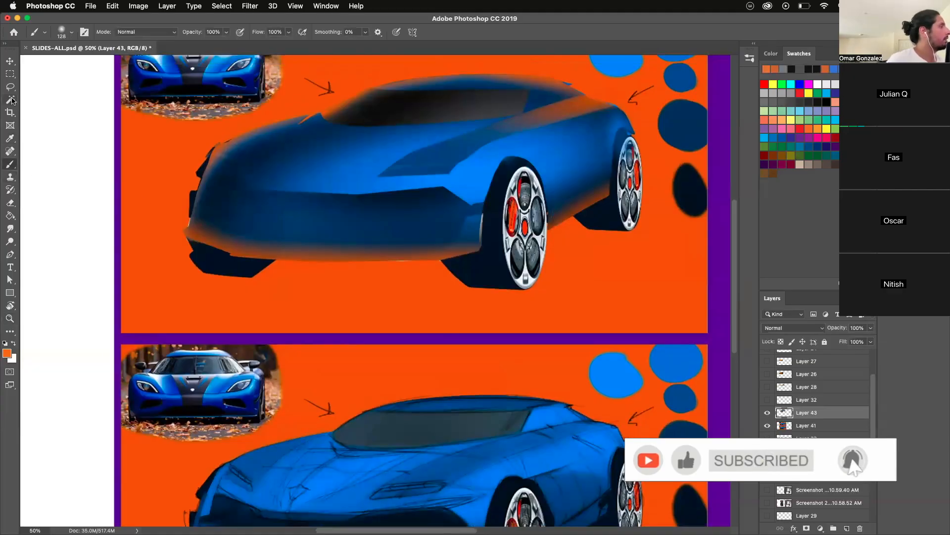
left_click(10, 254)
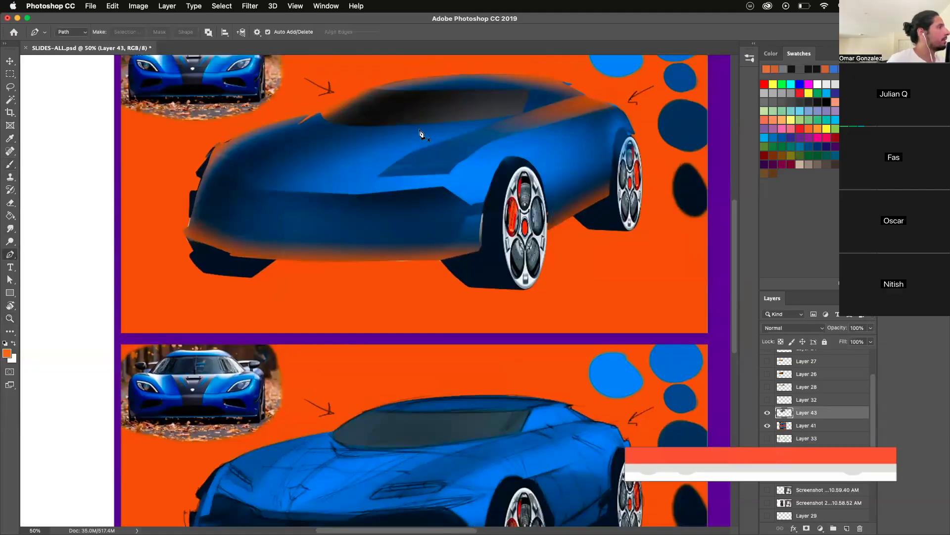
left_click(444, 122)
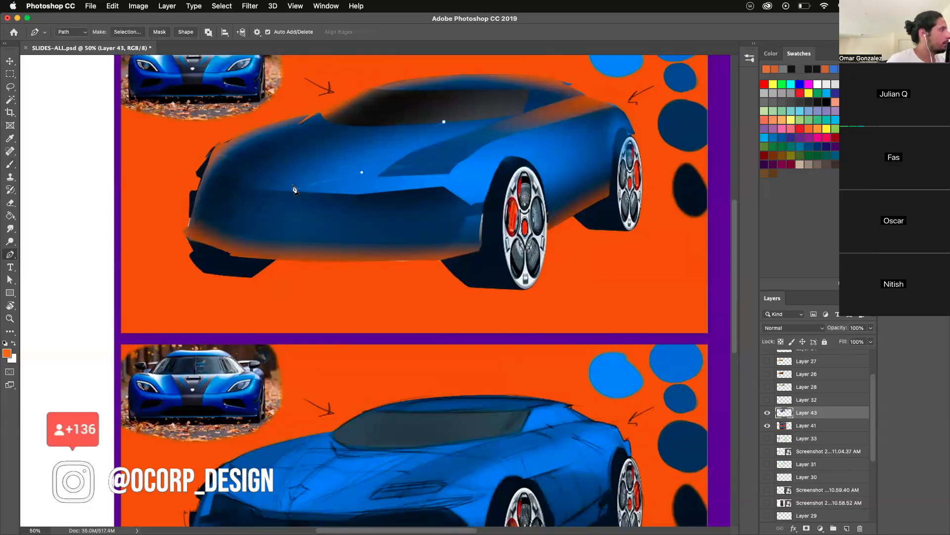
left_click_drag(352, 128, 388, 102)
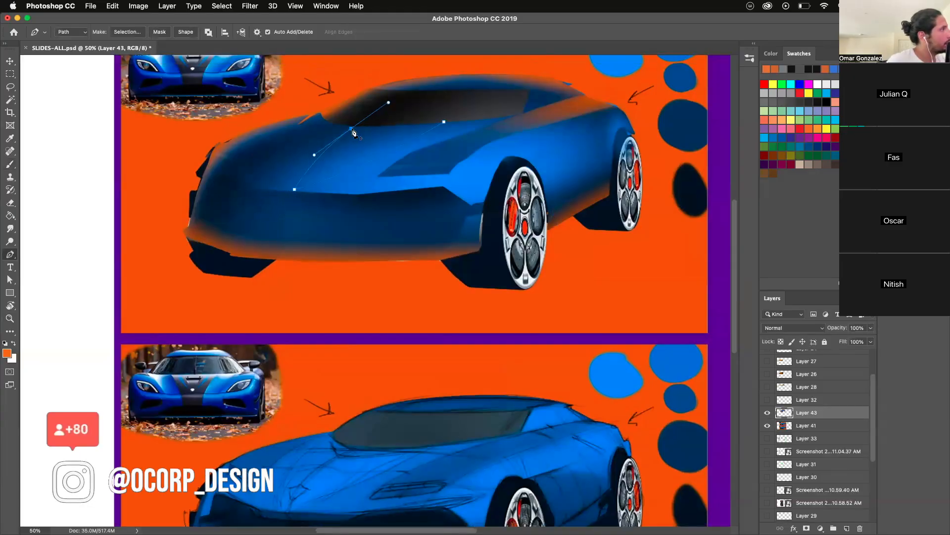
left_click(444, 122)
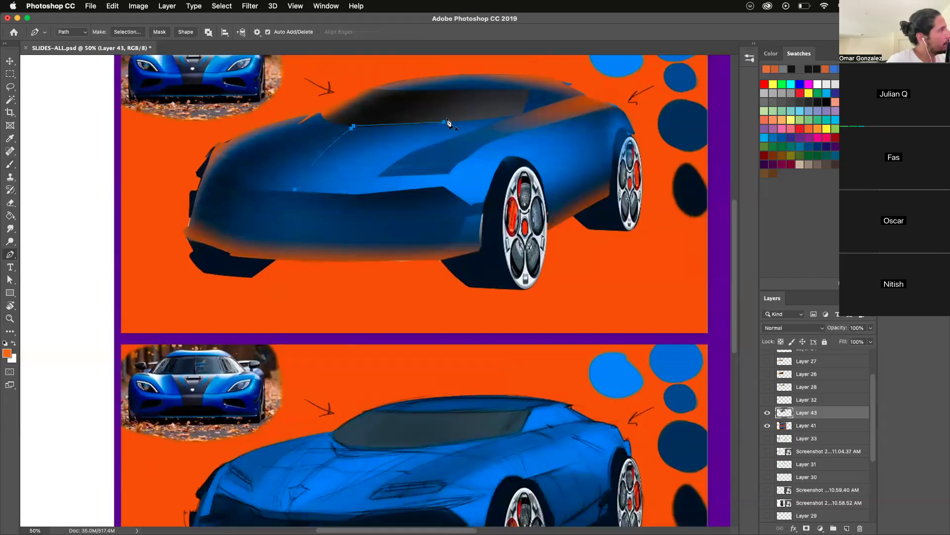
right_click(447, 122)
left_click(455, 162)
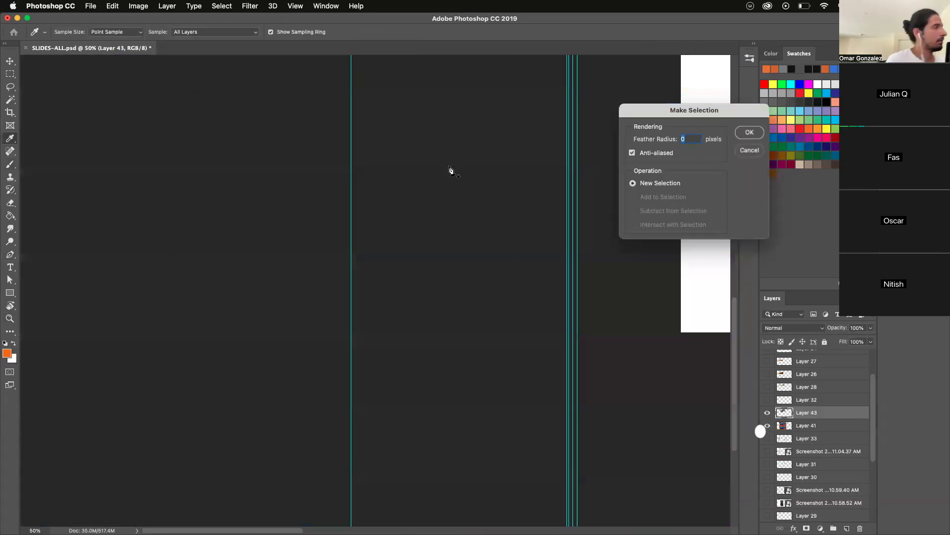
key("Return")
- Sample a bright blue from the artwork and brush a soft highlight inside the hood selection with a 521 px brush, then deselect
key("z")
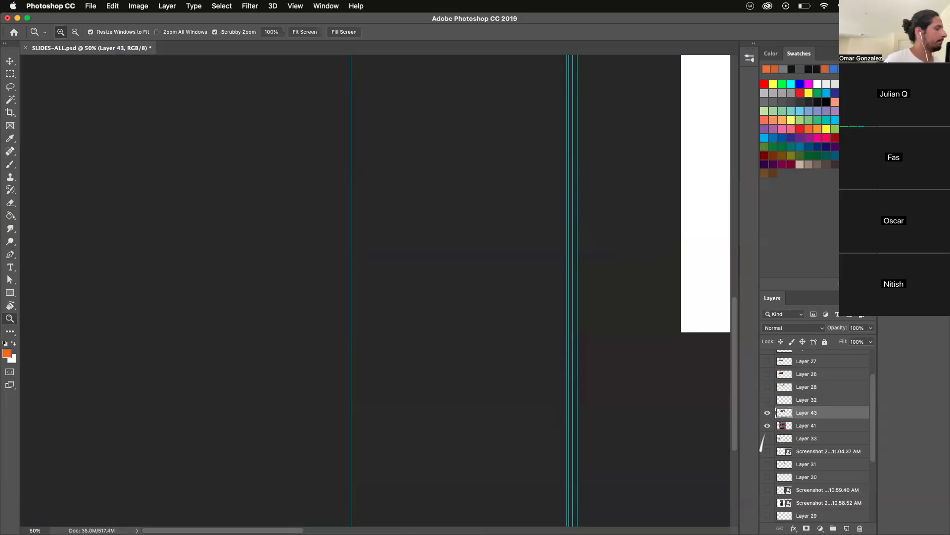
scroll(541, 393, "right", 15)
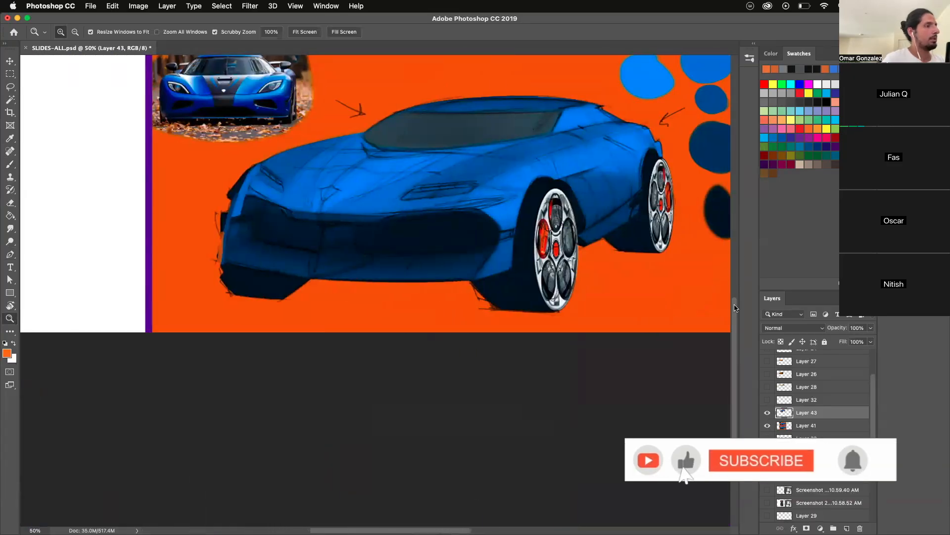
scroll(737, 308, "up", 10)
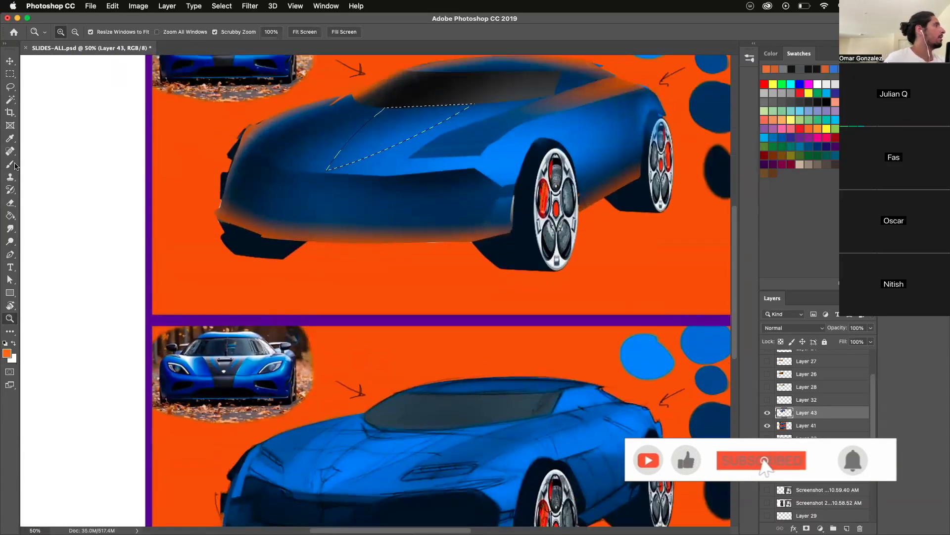
key("b")
left_click(362, 448, "alt")
left_click(496, 155, "alt")
left_click_drag(367, 206, 405, 208)
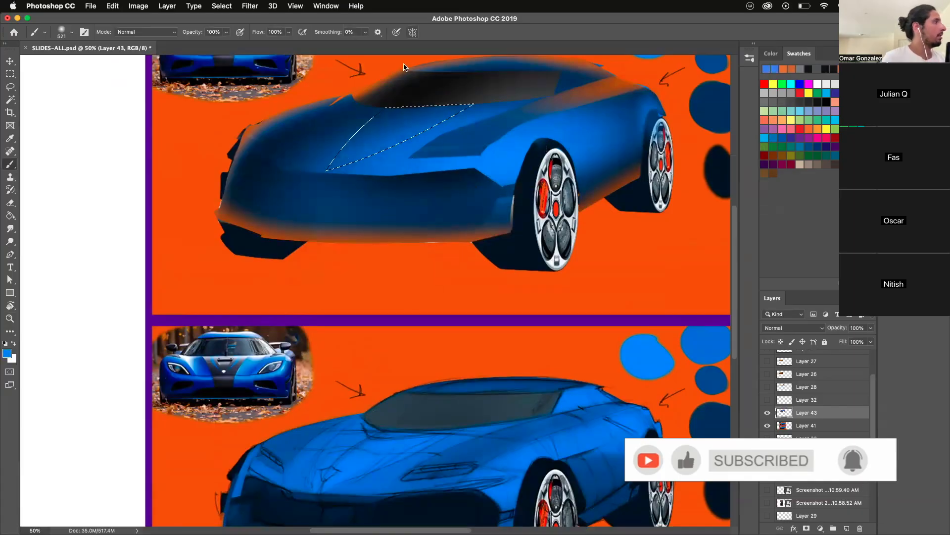
key("super+d")
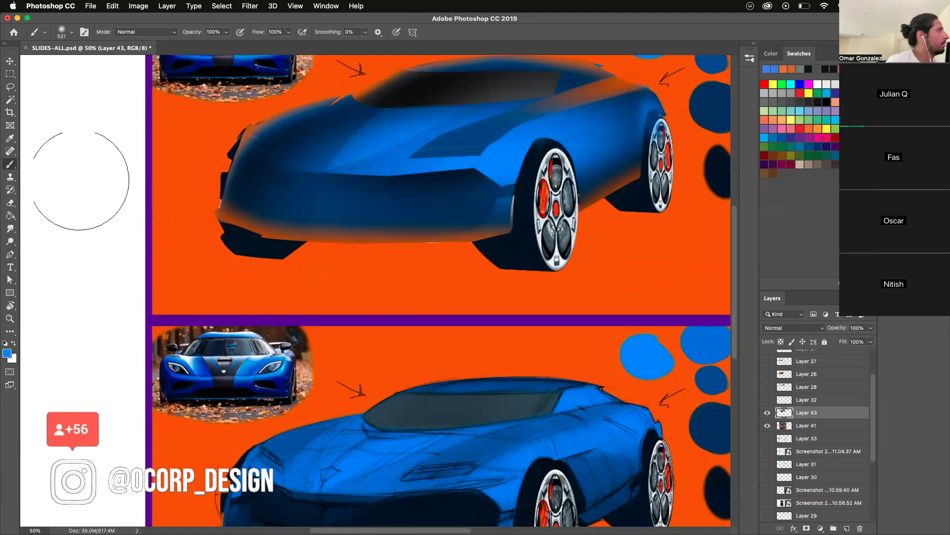
- Lasso a large curved area across the hood's far side and brush a medium blue crease highlight into it, then deselect
key("l")
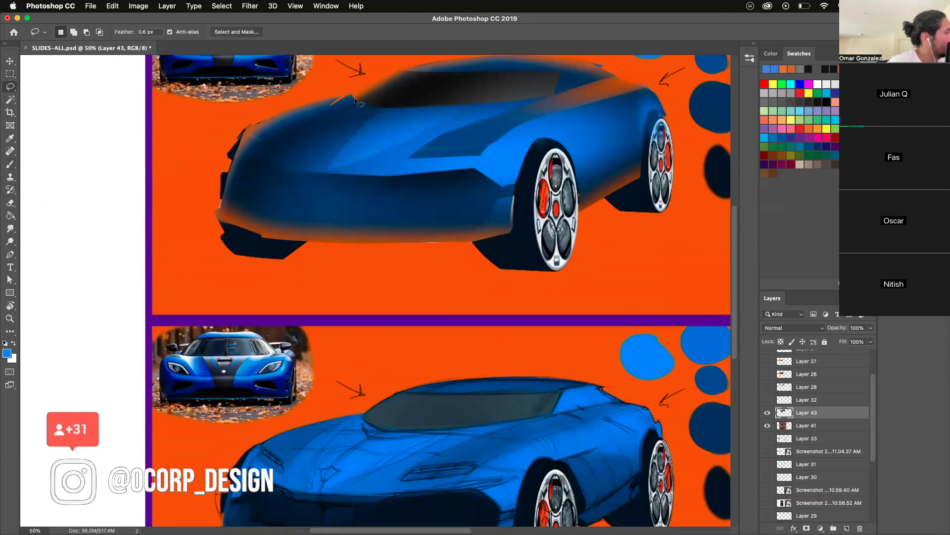
mouse_move(318, 112)
left_mouse_down()
mouse_move(284, 146)
mouse_move(271, 178)
mouse_move(394, 228)
left_mouse_up()
left_click(8, 166)
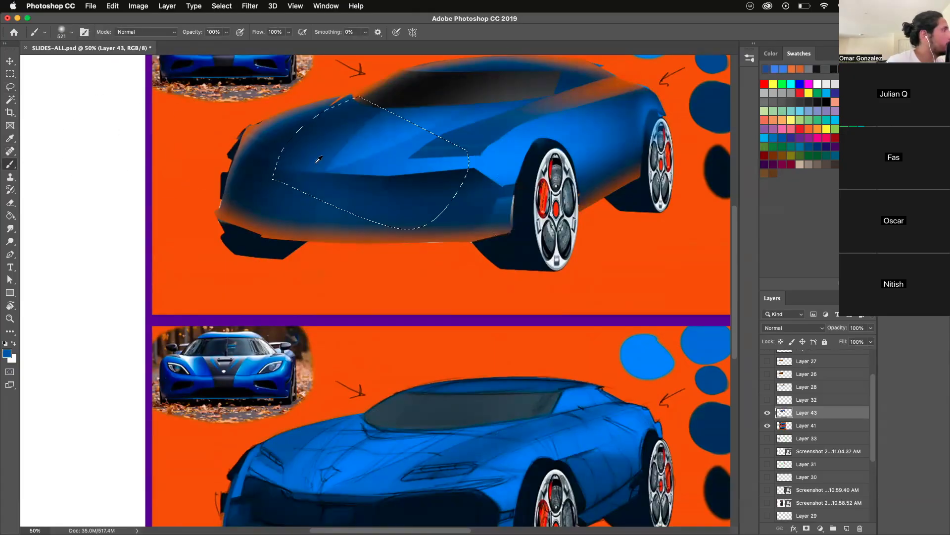
mouse_move(263, 132)
left_mouse_down()
mouse_move(287, 98)
mouse_move(302, 85)
left_mouse_up()
key("super+d")
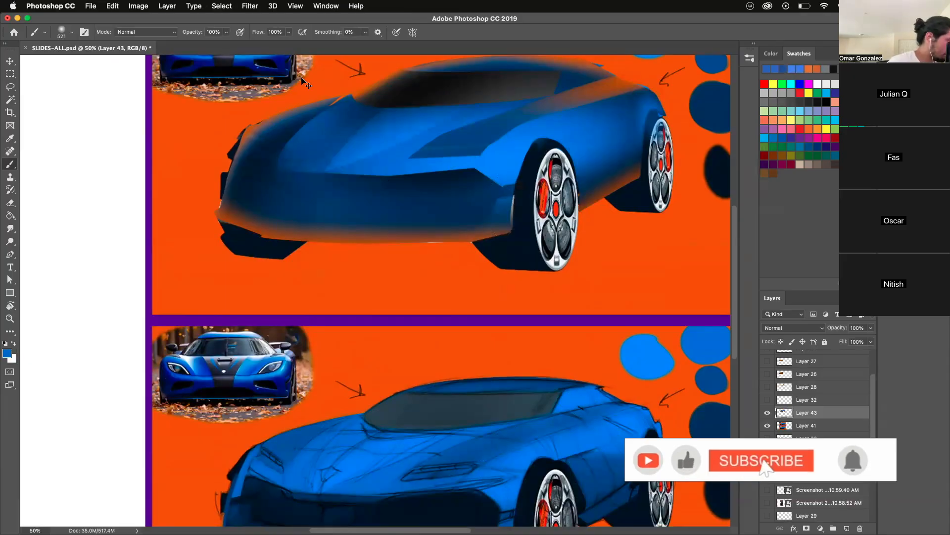
- Lasso the far headlight shape at the front corner and fill it with near-black navy sampled from the darkest swatch, then deselect
left_click(10, 87)
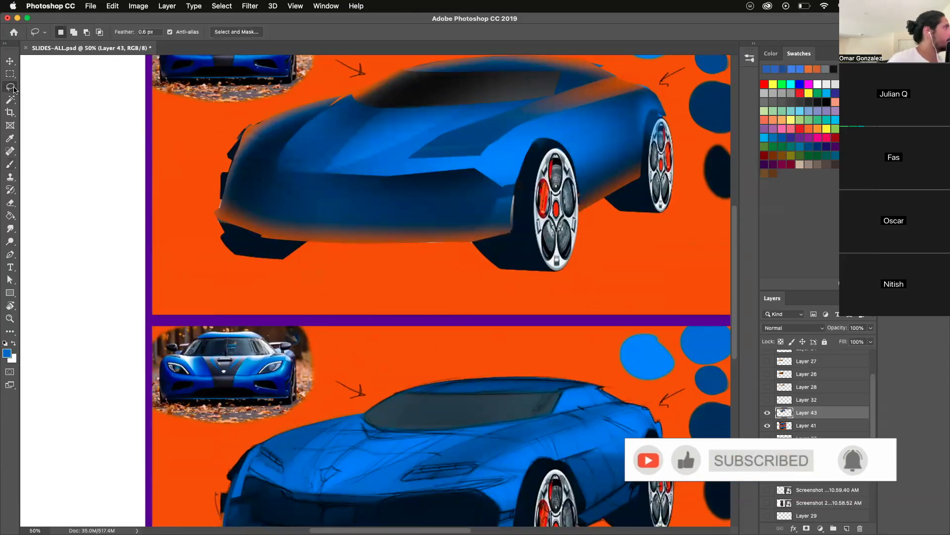
left_click_drag(283, 147, 240, 146)
left_click(10, 164)
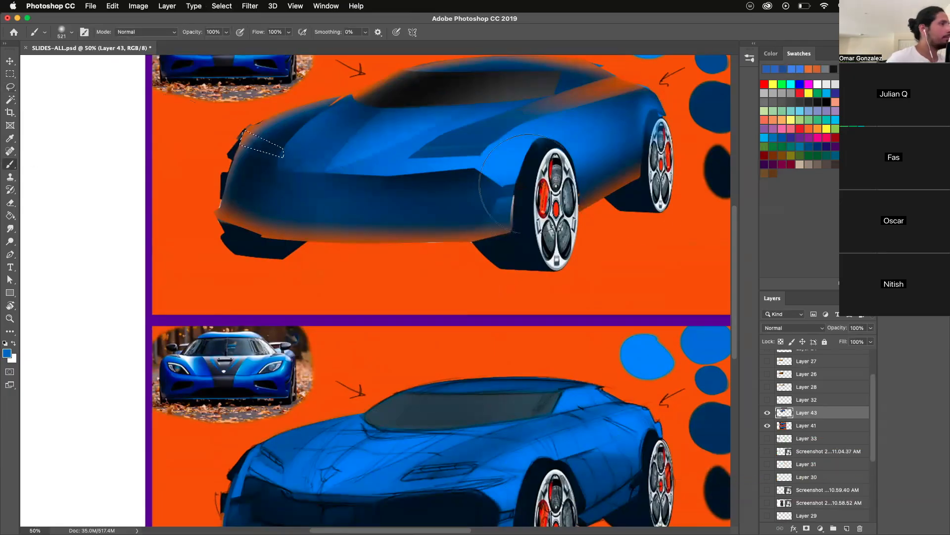
left_click(718, 177, "alt")
left_click_drag(258, 165, 269, 167)
key("ctrl+d")
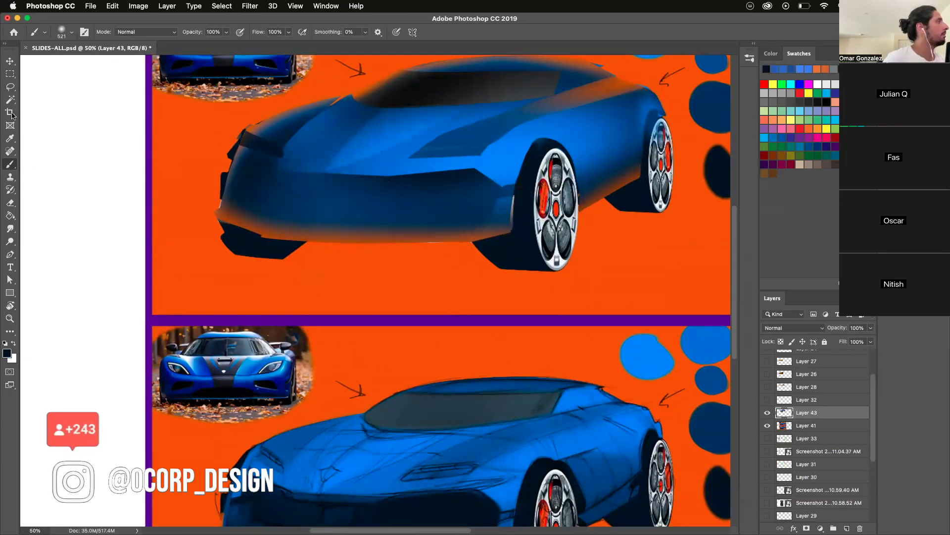
- Lasso the near headlight recess beside the front wheel arch and darken it with the near-black navy brush, then deselect
key("l")
mouse_move(407, 156)
left_mouse_down()
mouse_move(480, 156)
mouse_move(500, 139)
mouse_move(428, 142)
left_mouse_up()
key("b")
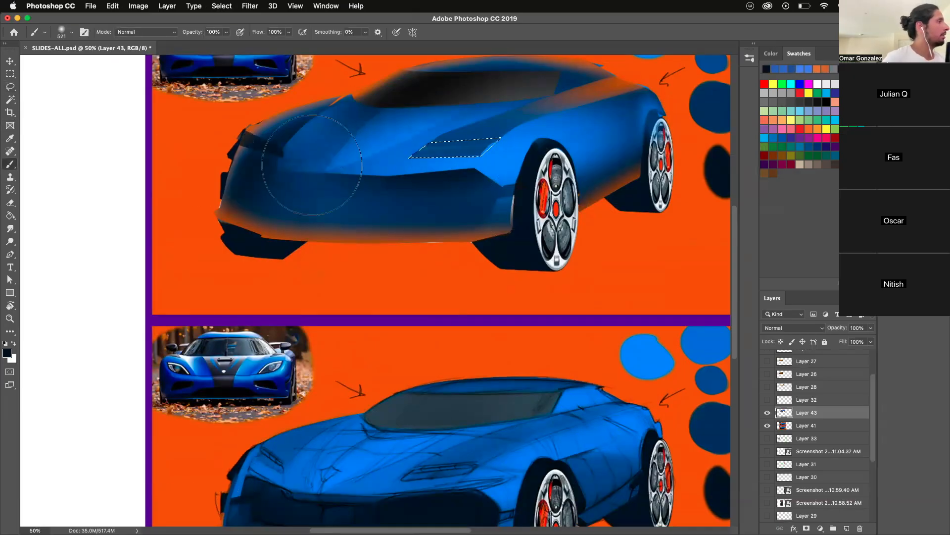
key("ctrl+d")
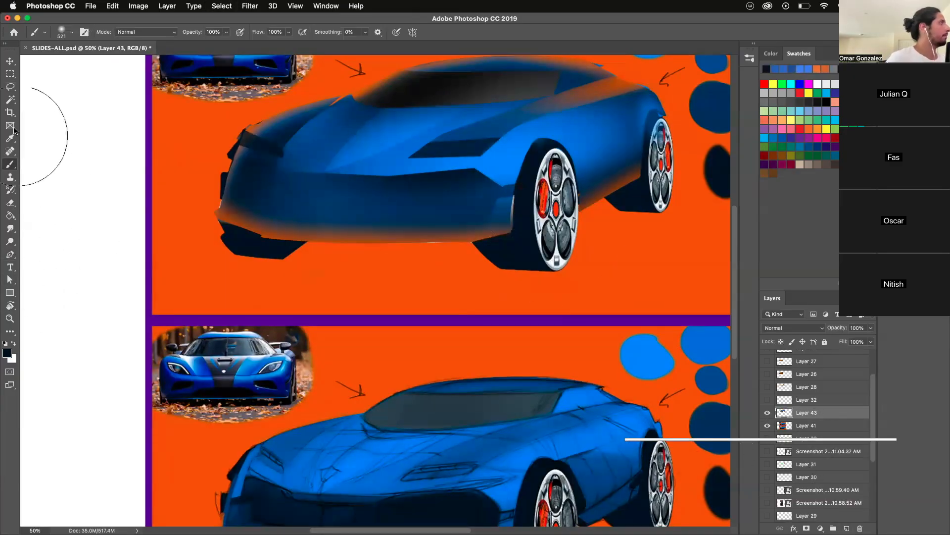
- Lasso a small patch at the far headlight's outer end and brush a sampled orange reflection into it, then deselect
left_click(10, 86)
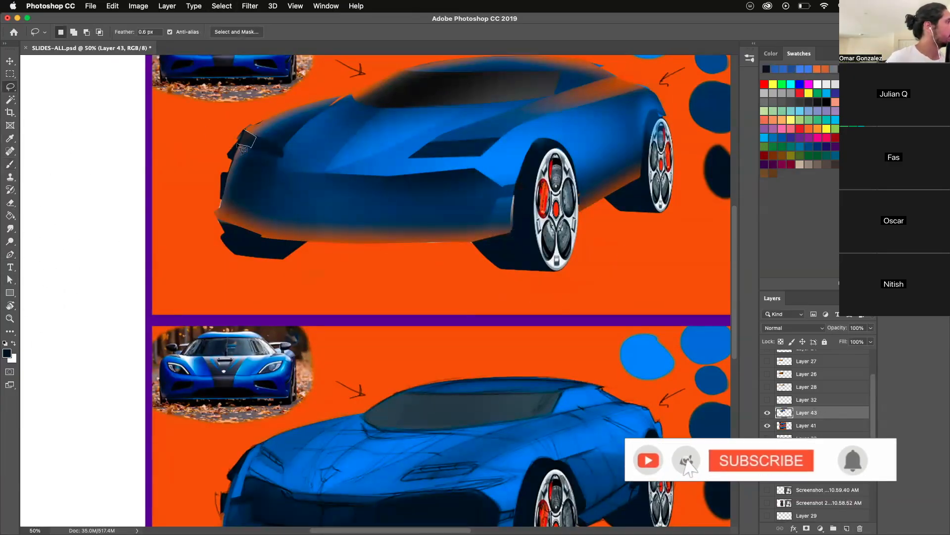
left_click(10, 164)
left_click(205, 156, "alt")
left_click(206, 155)
key("super+d")
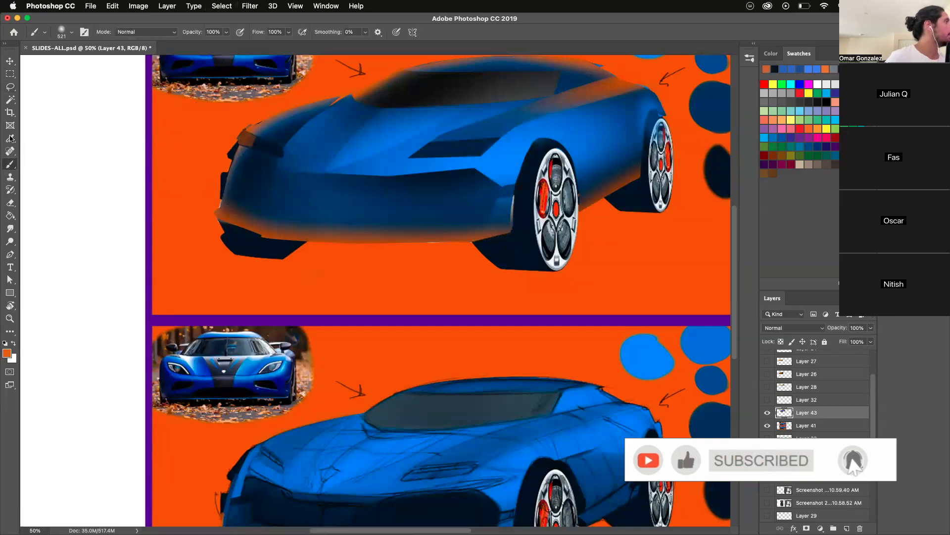
- Lasso a patch on the bumper's outer edge below the far headlight and brush an orange reflection into it, then deselect
left_click(11, 87)
mouse_move(239, 147)
left_mouse_down()
mouse_move(229, 158)
mouse_move(246, 176)
mouse_move(238, 179)
left_mouse_up()
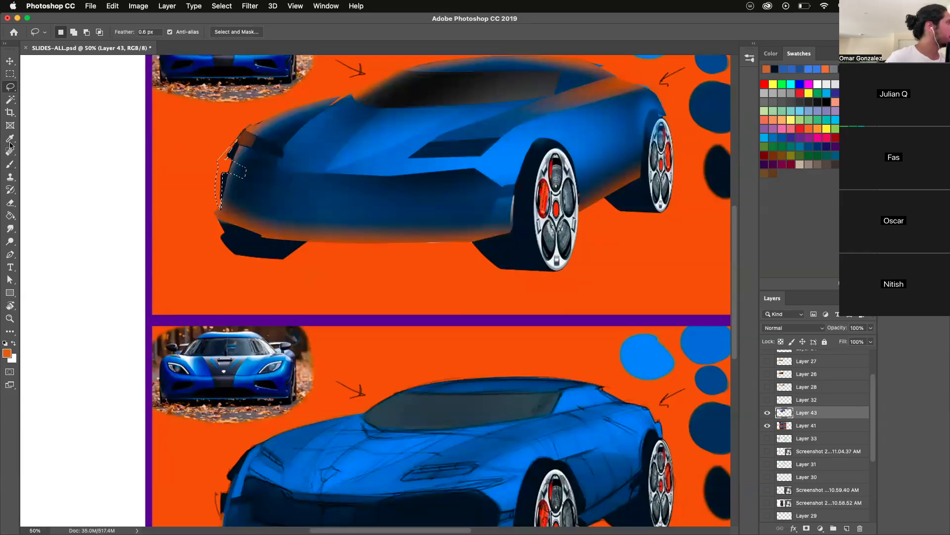
left_click(10, 164)
left_click_drag(218, 174, 215, 155)
key("super+d")
left_click(10, 87)
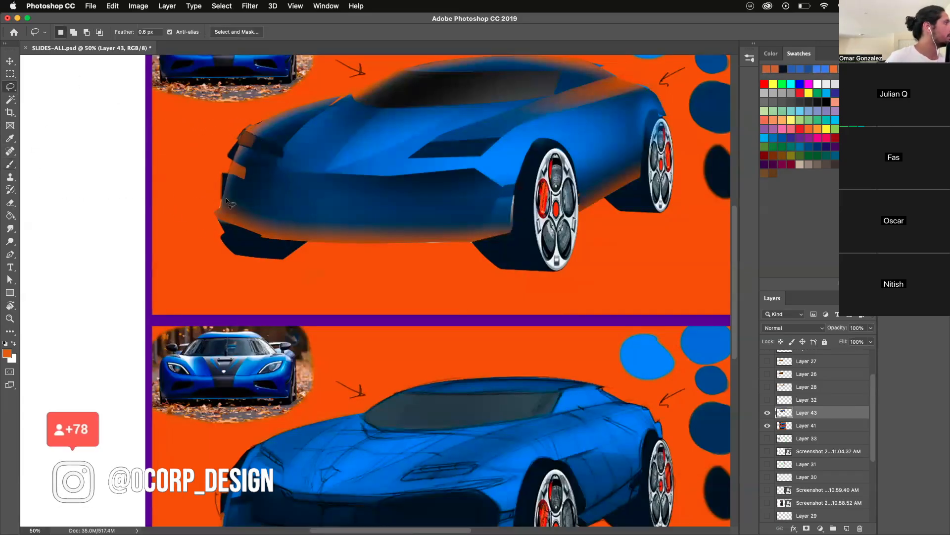
- Lasso the far-side air intake on the front bumper and brush it with near-black navy, then deselect
left_click_drag(220, 175, 226, 171)
key("super+d")
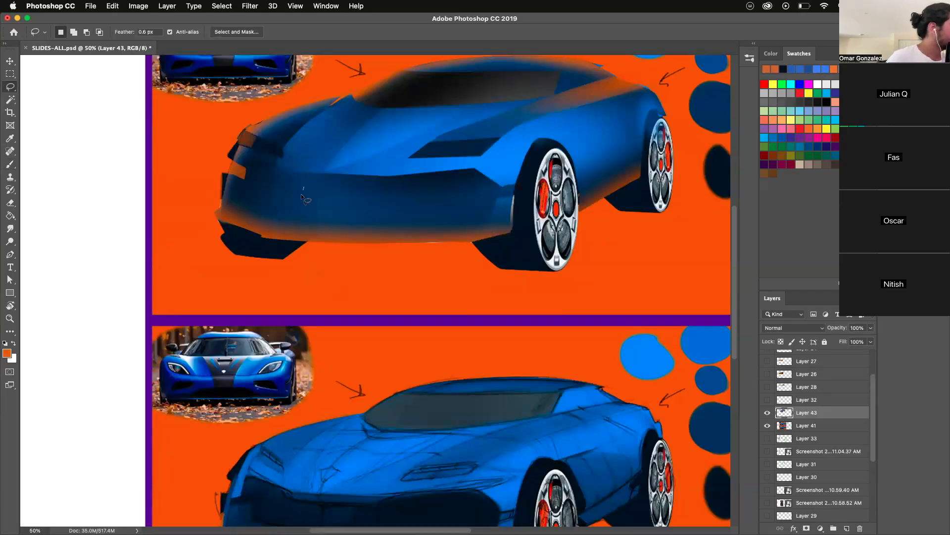
left_click(10, 163)
key("d")
left_click_drag(267, 197, 282, 201)
key("super+d")
- Lasso the near-side air intake up to the wheel arch and brush it with near-black navy, then deselect
key("l")
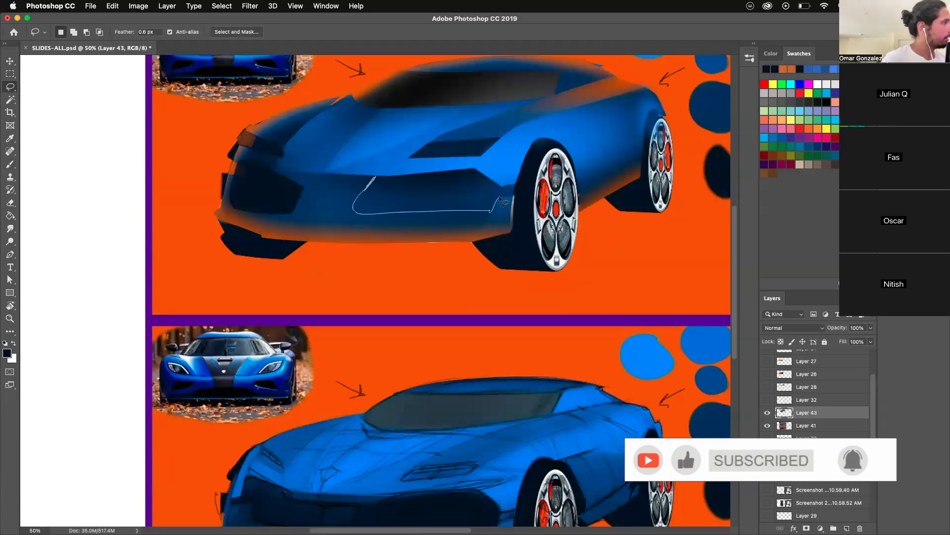
mouse_move(501, 188)
left_mouse_down()
mouse_move(471, 169)
mouse_move(375, 177)
left_mouse_up()
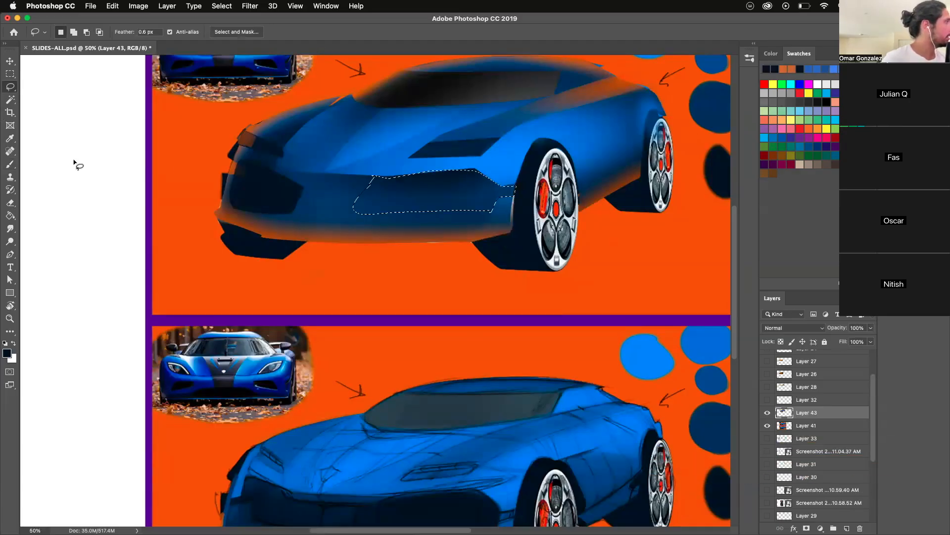
left_click(10, 164)
left_click_drag(279, 192, 424, 213)
key("super+d")
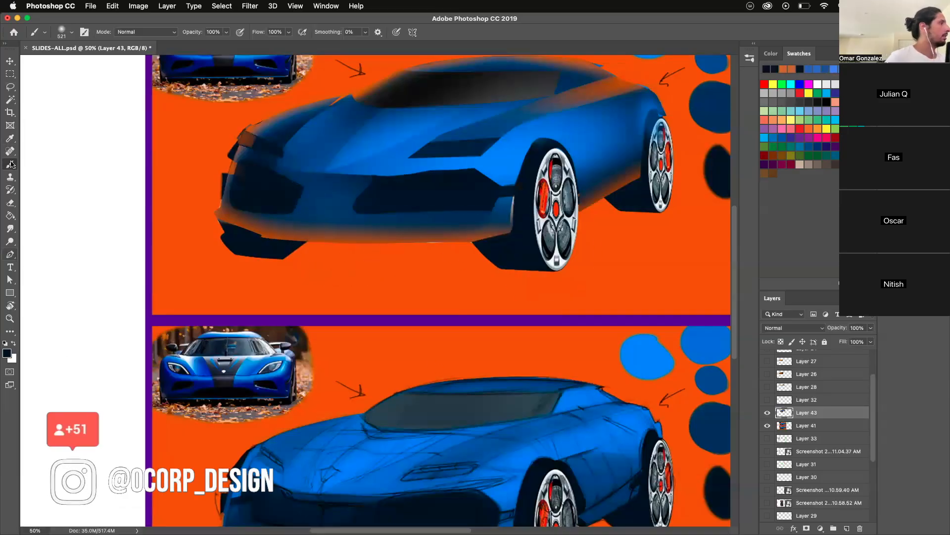
- Lasso a narrow patch over the near intake's inner edge and brush it darker to refine the outline
left_click(10, 87)
mouse_move(356, 196)
left_mouse_down()
mouse_move(375, 203)
mouse_move(382, 178)
left_mouse_up()
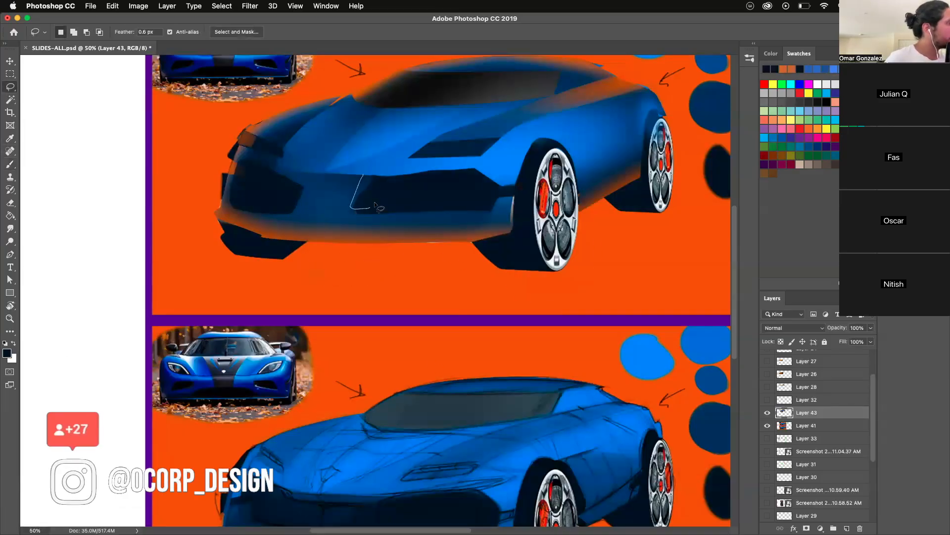
left_click(9, 165)
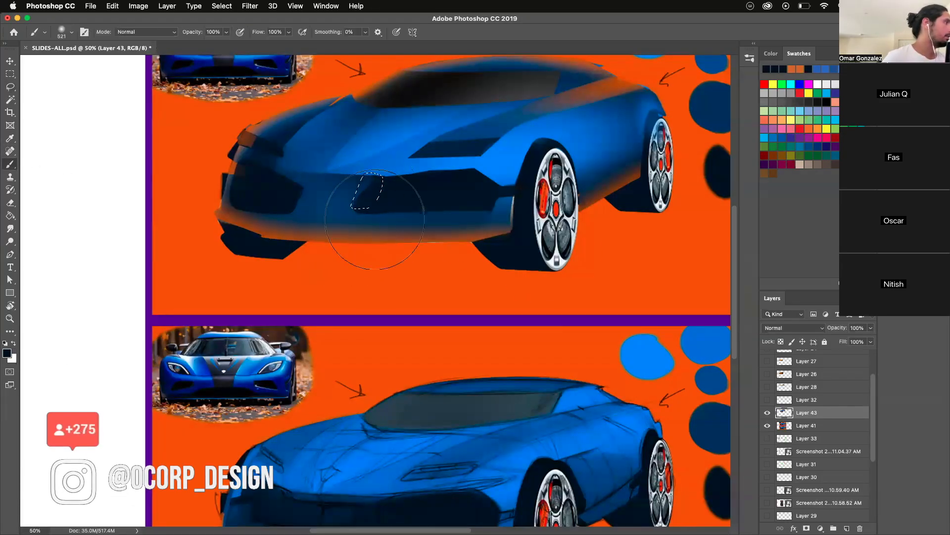
- Lasso the bumper's centre section between the intakes and brush bright blue along its inner edge, then deselect
left_click(10, 86)
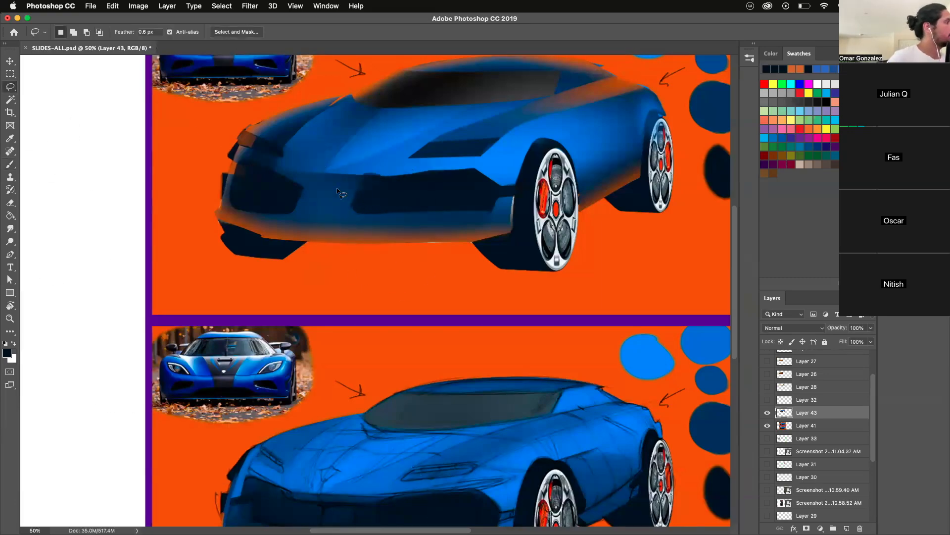
left_click_drag(313, 239, 416, 212)
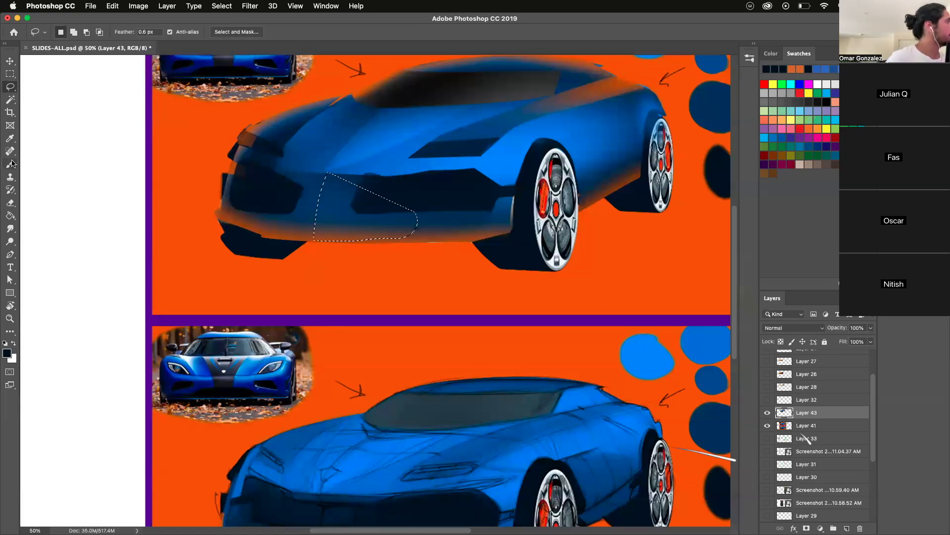
key("b")
left_click_drag(273, 203, 296, 189)
key("super+d")
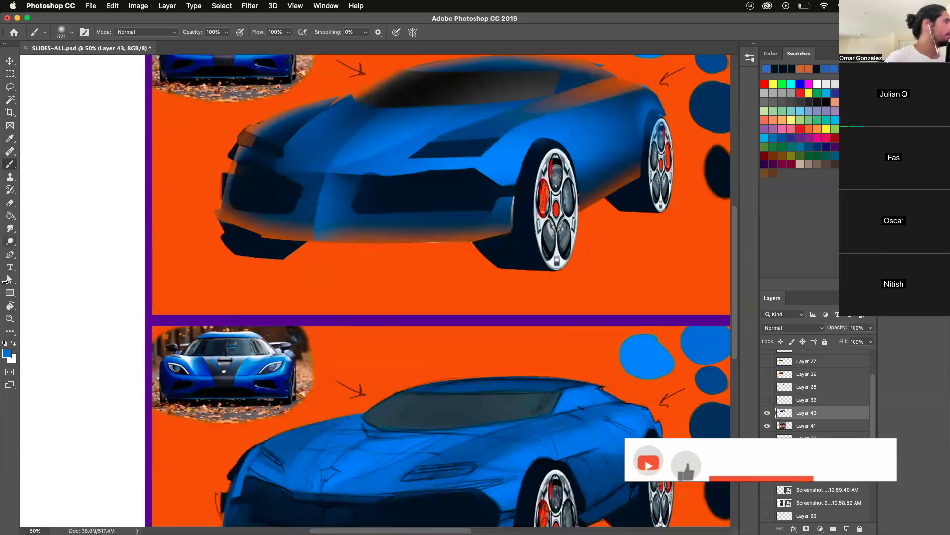
- Lasso along the near intake's upper edge and darken the area below it with near-black navy, then deselect
left_click(10, 318)
left_click_drag(288, 330, 293, 444)
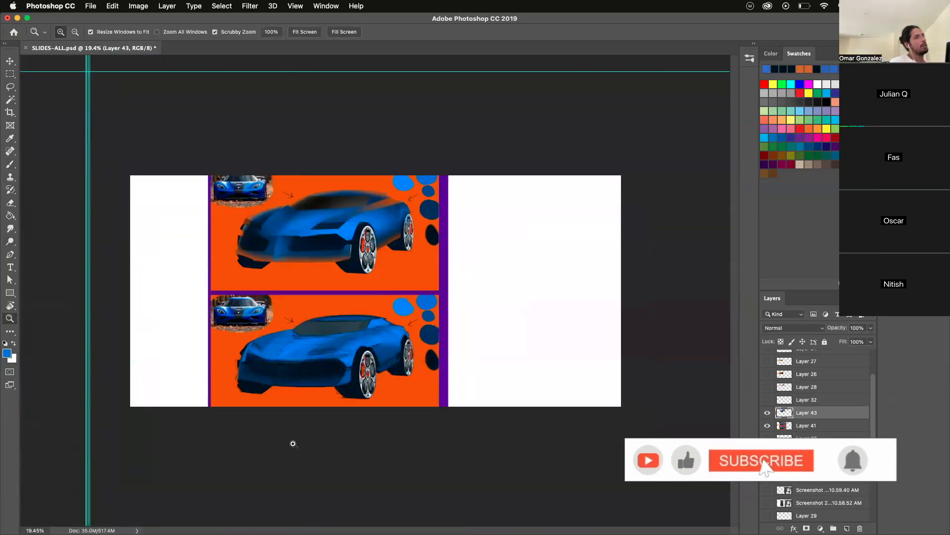
left_click(376, 292)
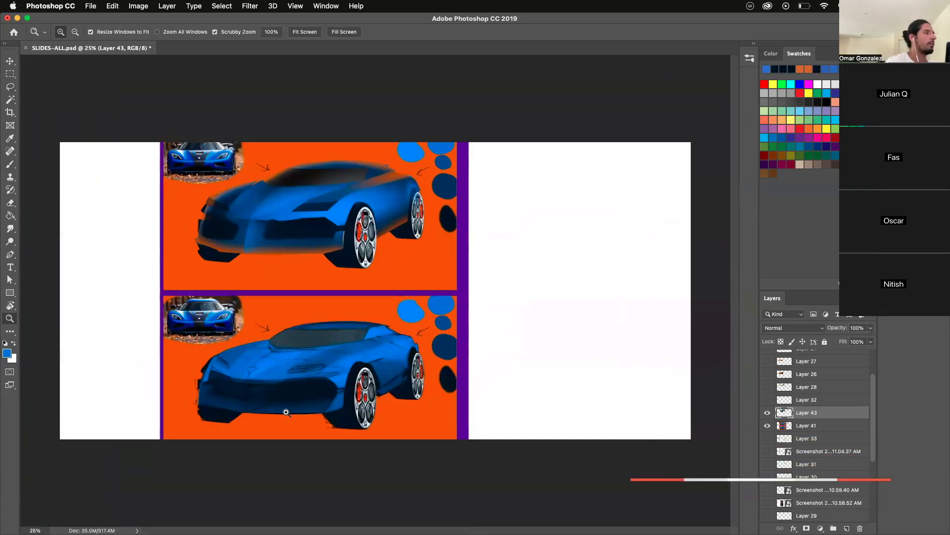
left_click(211, 202)
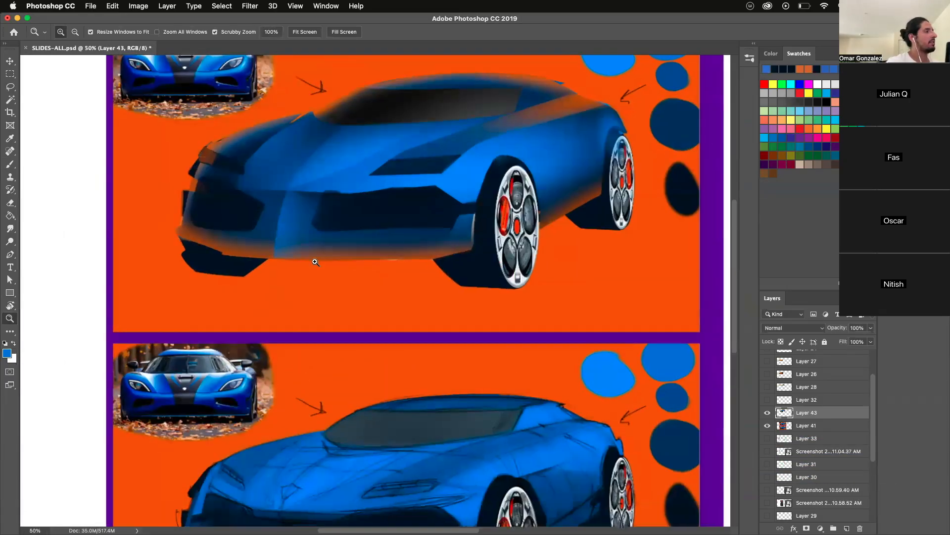
key("l")
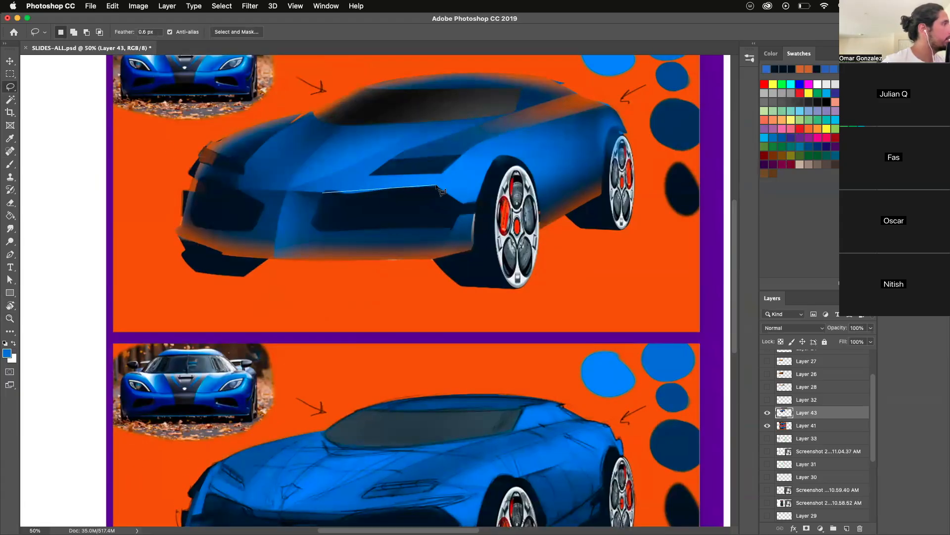
left_click(9, 166)
left_click(402, 193, "alt")
left_click_drag(386, 194, 426, 199)
key("super+d")
- Try a pale highlight strip inside the near headlight using a lasso selection, then undo it
key("l")
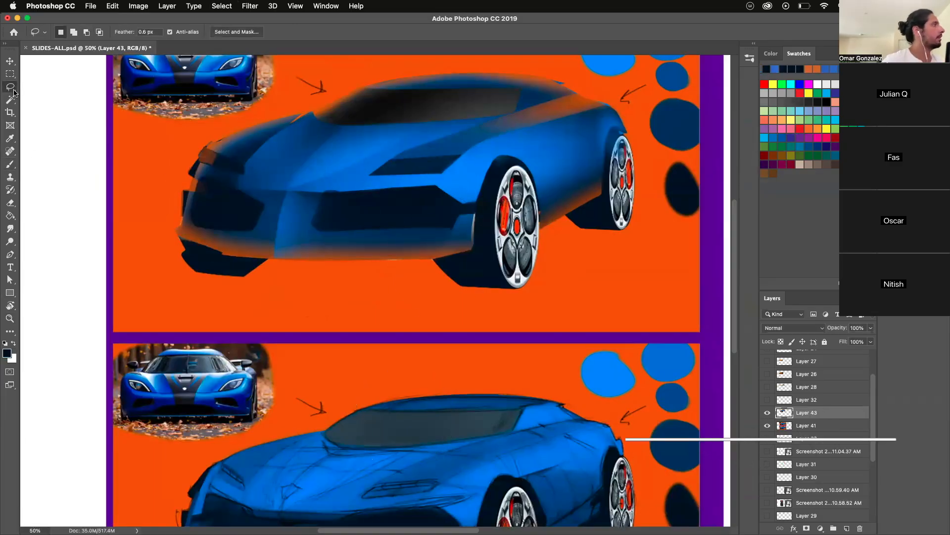
mouse_move(383, 167)
left_mouse_down()
mouse_move(446, 168)
mouse_move(384, 165)
mouse_move(431, 159)
left_mouse_up()
key("b")
left_click(501, 232, "alt")
key("super+d")
key("super+z")
key("super+z")
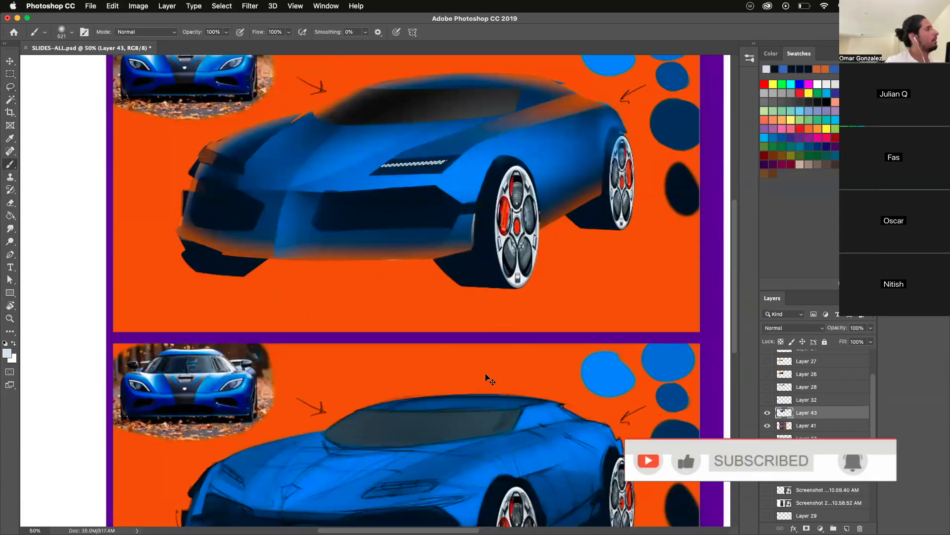
key("super+d")
- Lasso the body side behind the front wheel arch and brush a near-black navy shadow beside the selection's upper edge, then deselect
left_click(10, 86)
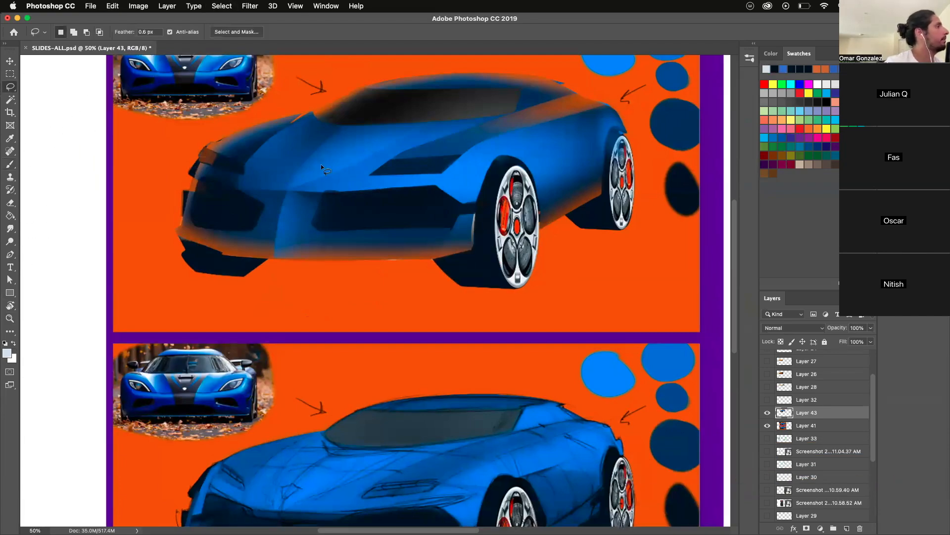
mouse_move(366, 174)
left_mouse_down()
mouse_move(389, 159)
mouse_move(460, 155)
mouse_move(405, 151)
left_mouse_up()
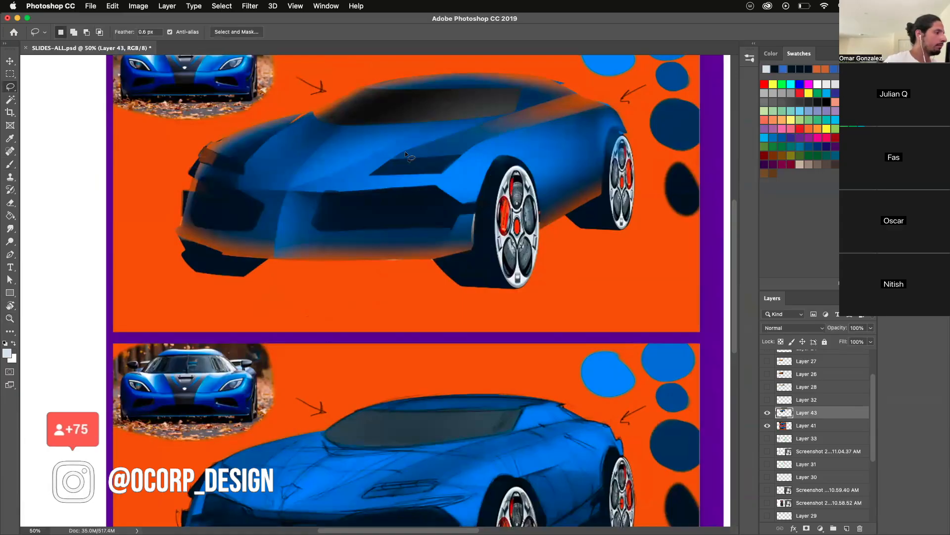
left_click(516, 160, "alt")
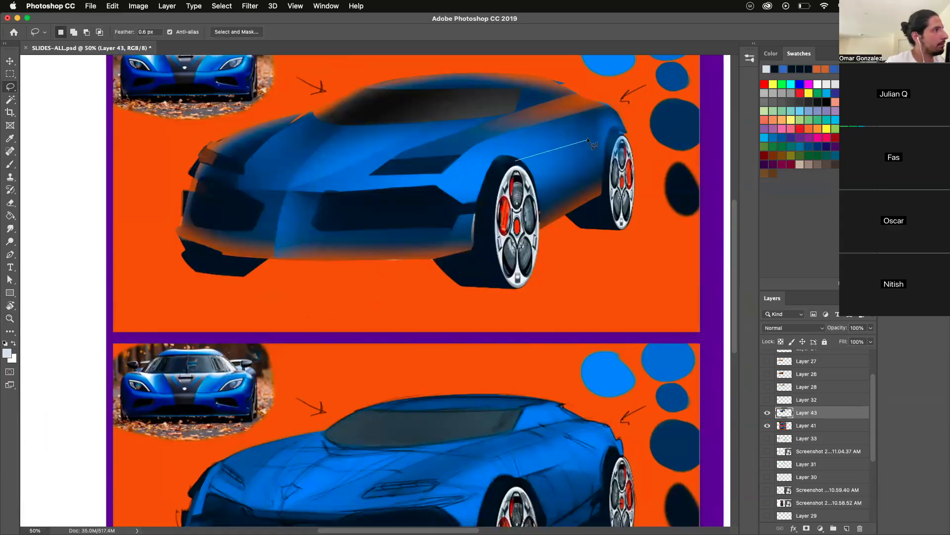
left_click(592, 127, "alt")
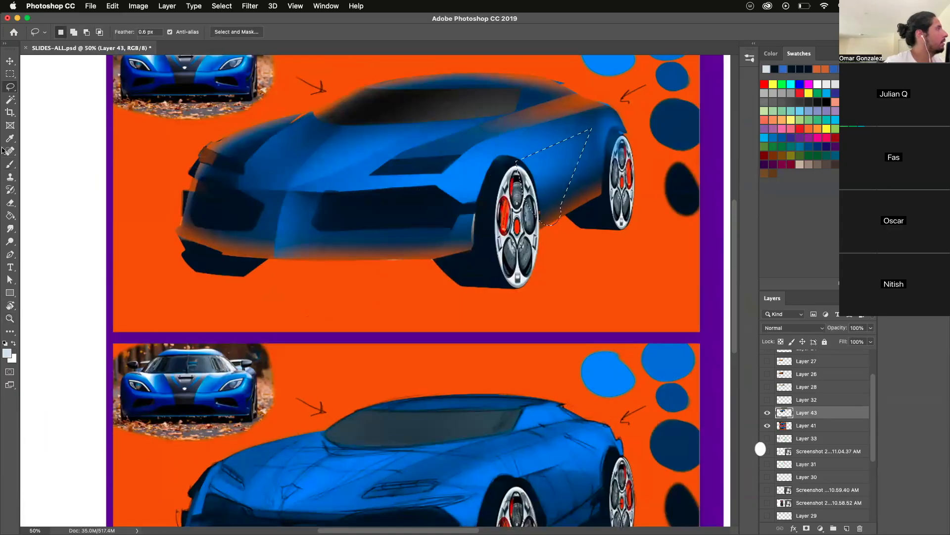
key("b")
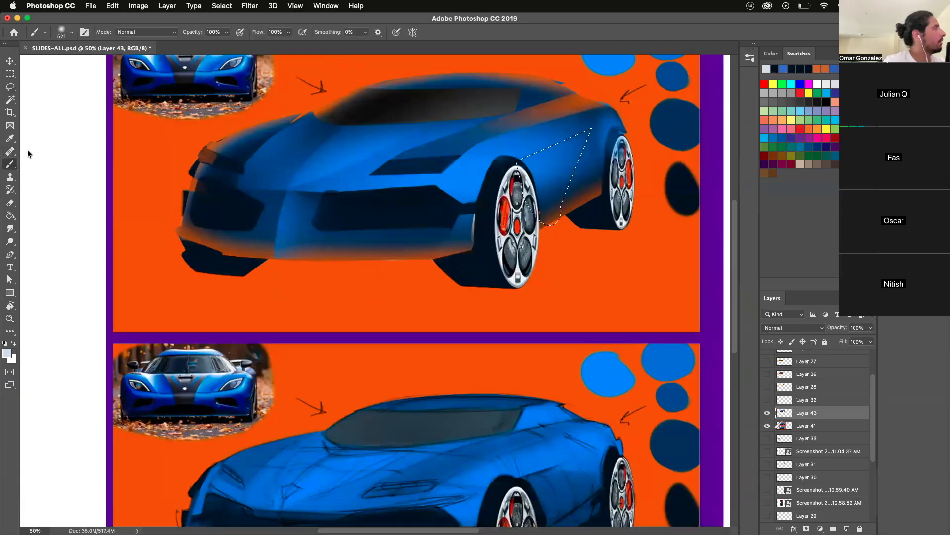
key("d")
left_click_drag(497, 169, 480, 168)
left_click_drag(520, 123, 503, 128)
key("super+d")
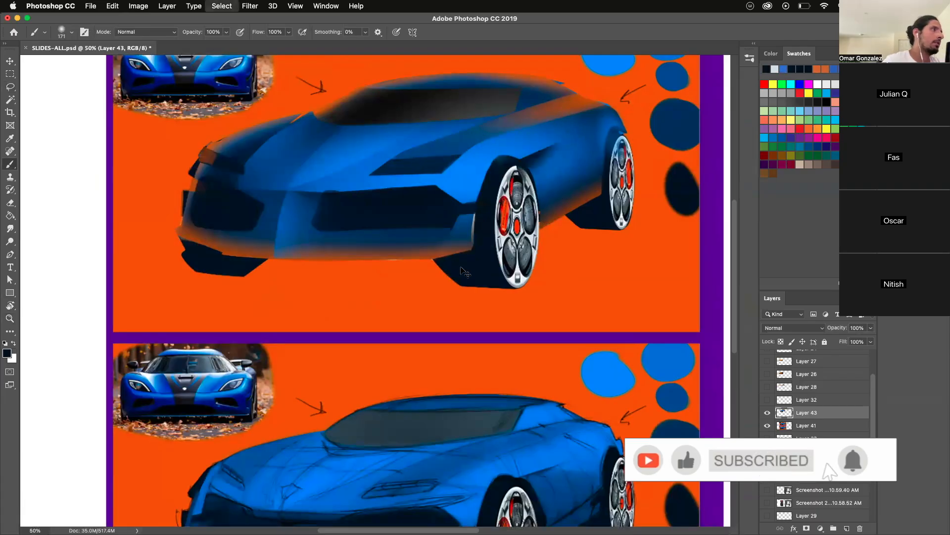
- Lasso the body side between the front and rear wheels and shade its lower part with sampled dark navy
key("super+space")
left_click(7, 315)
left_click_drag(370, 332, 358, 393)
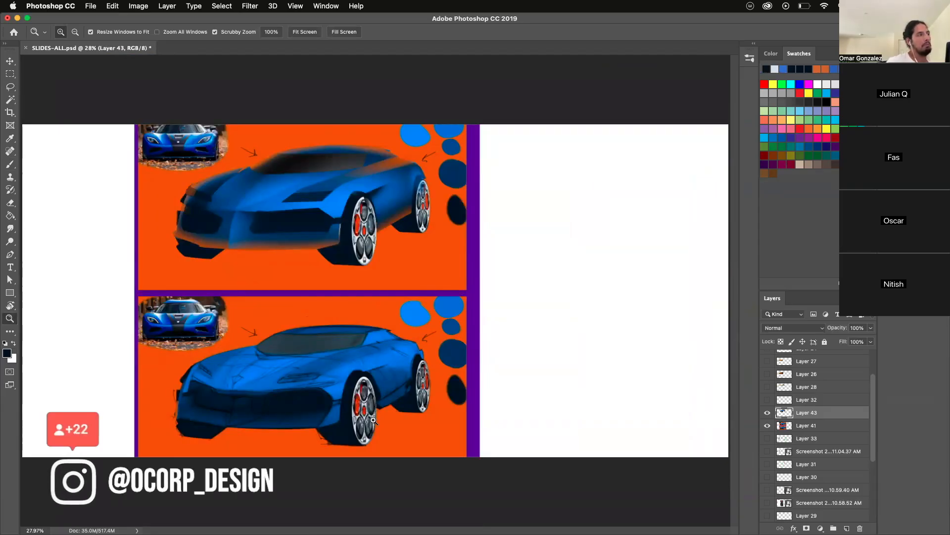
double_click(339, 228)
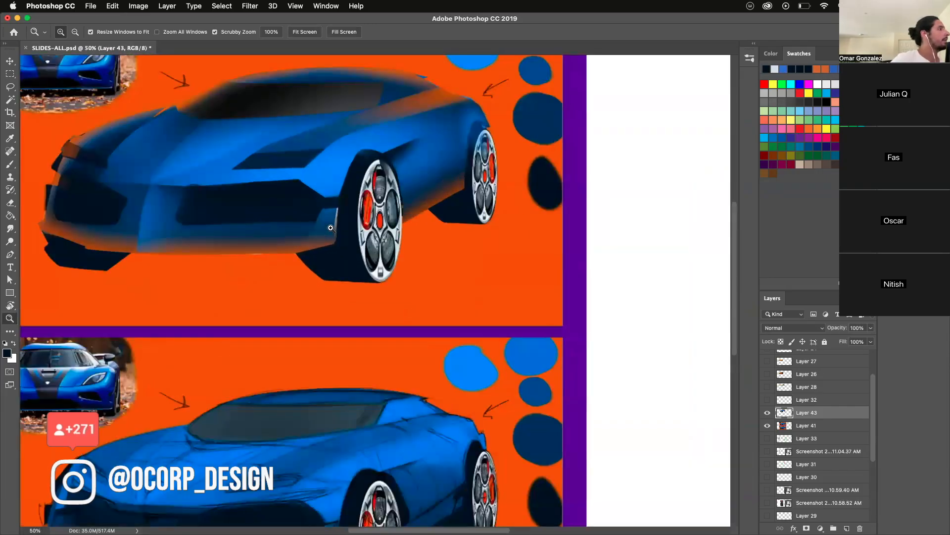
left_click(10, 87)
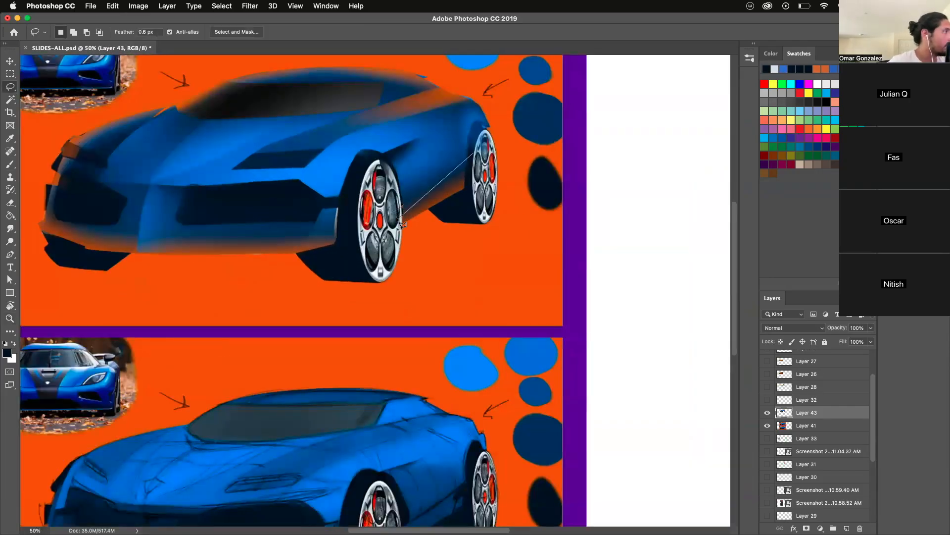
left_click(8, 165)
left_click(449, 263, "alt")
left_click(430, 495, "alt")
left_click(430, 506, "alt")
left_click_drag(381, 384, 434, 385)
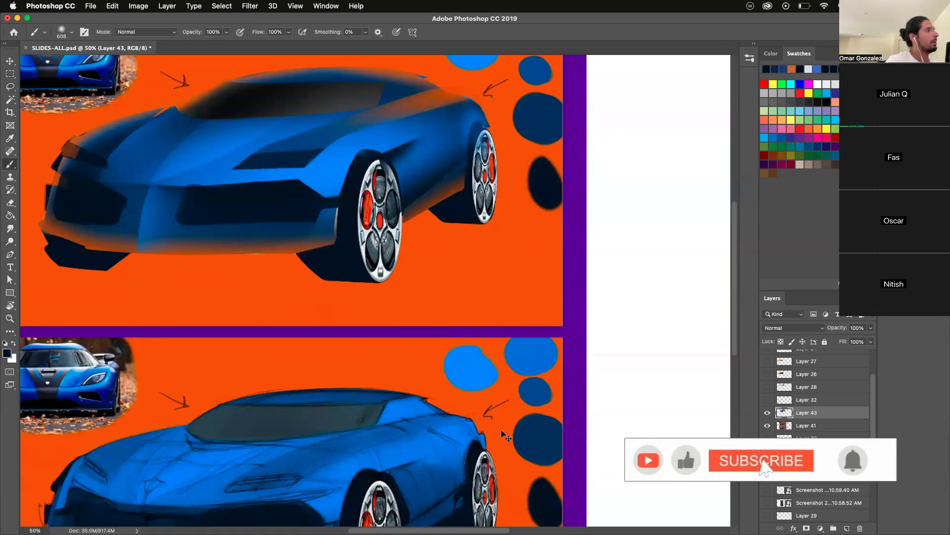
- Restore the body-side selection and brush a sampled orange reflection along its lower edge, then deselect
key("super+z")
left_click_drag(432, 251, 412, 251)
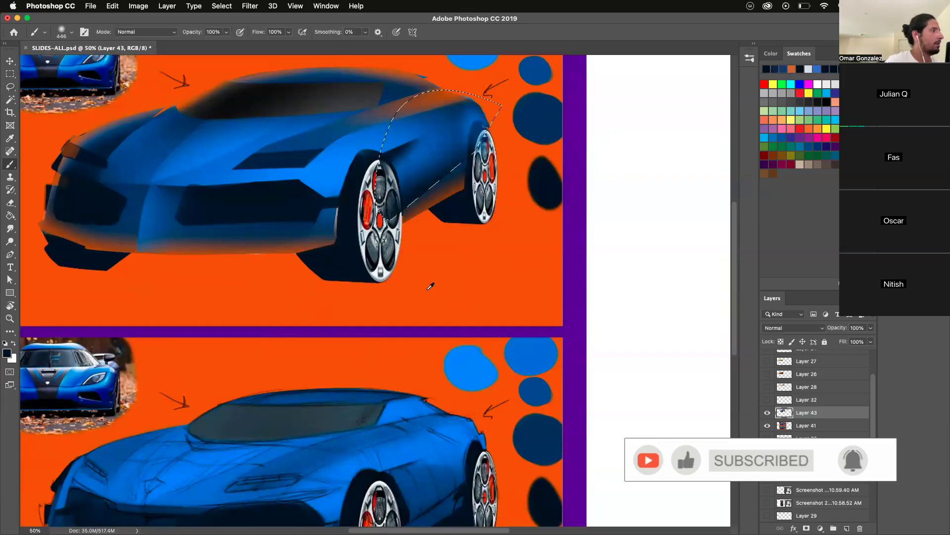
left_click(430, 286, "alt")
key("super+d")
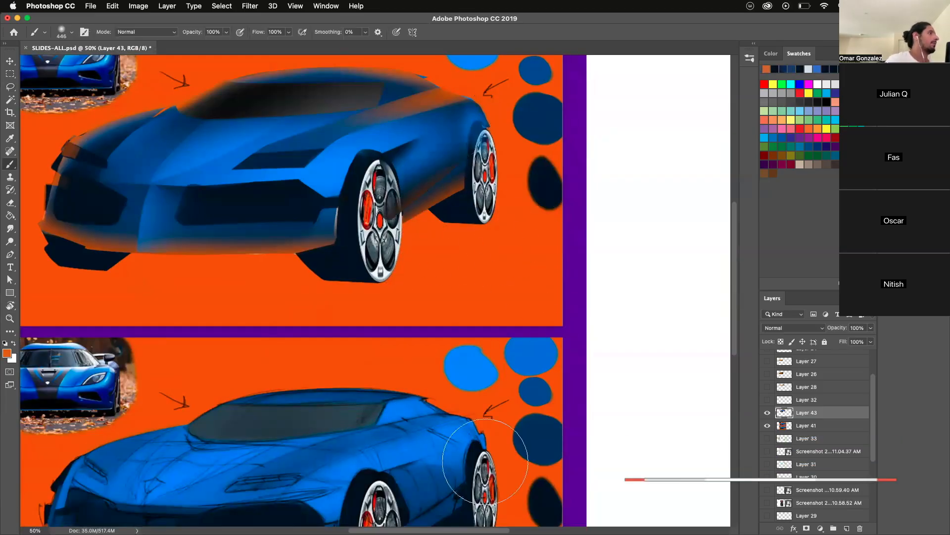
key("z")
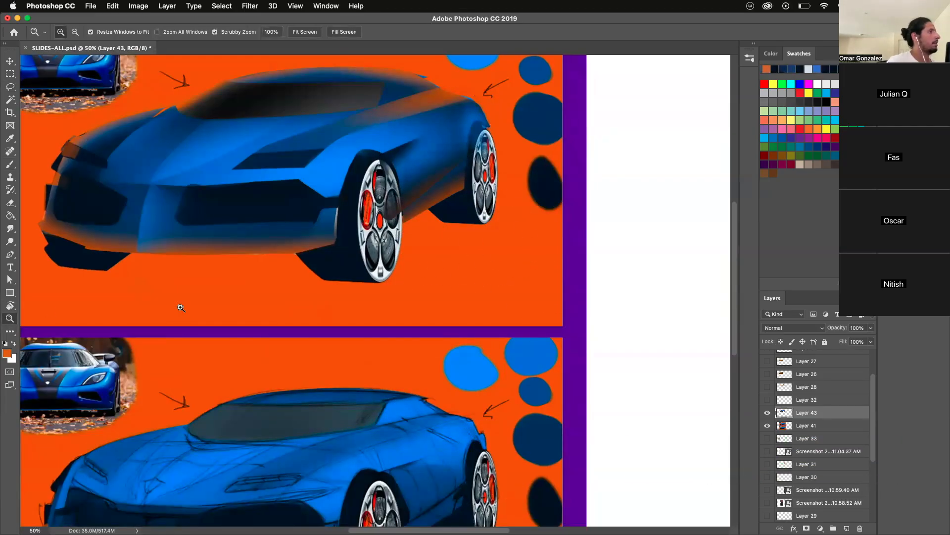
left_click_drag(395, 326, 395, 402)
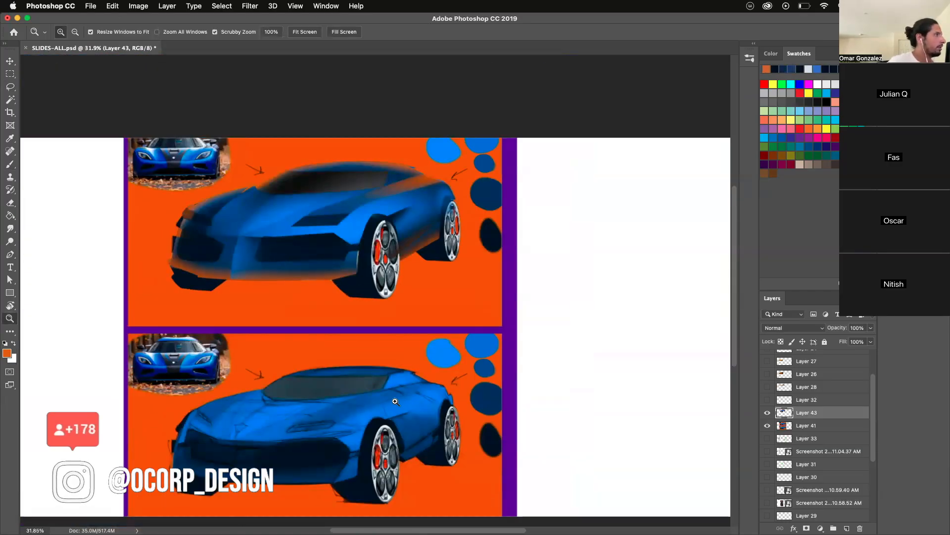
left_click(367, 182)
key("l")
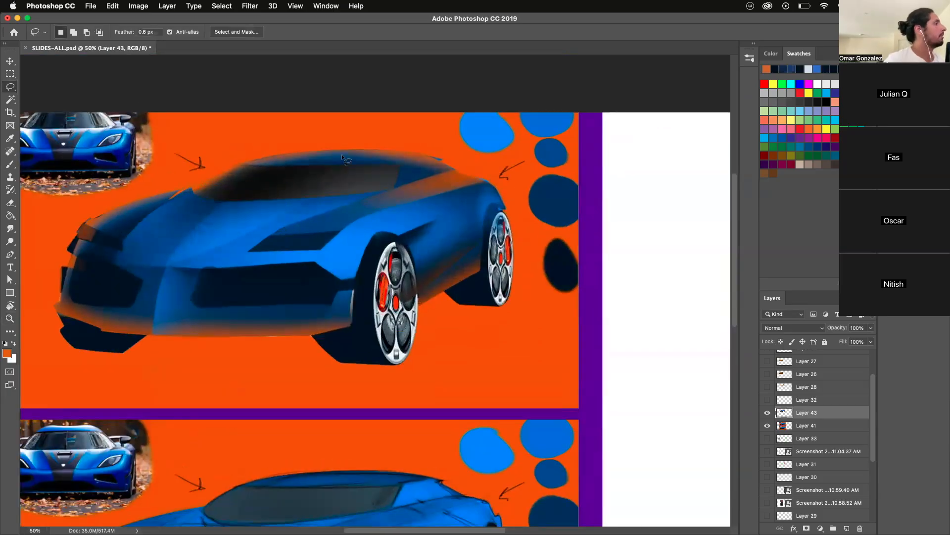
left_click_drag(225, 201, 276, 163)
mouse_move(346, 148)
left_mouse_down()
mouse_move(379, 147)
mouse_move(267, 93)
mouse_move(289, 197)
mouse_move(247, 200)
mouse_move(364, 193)
left_mouse_up()
key("super+d")
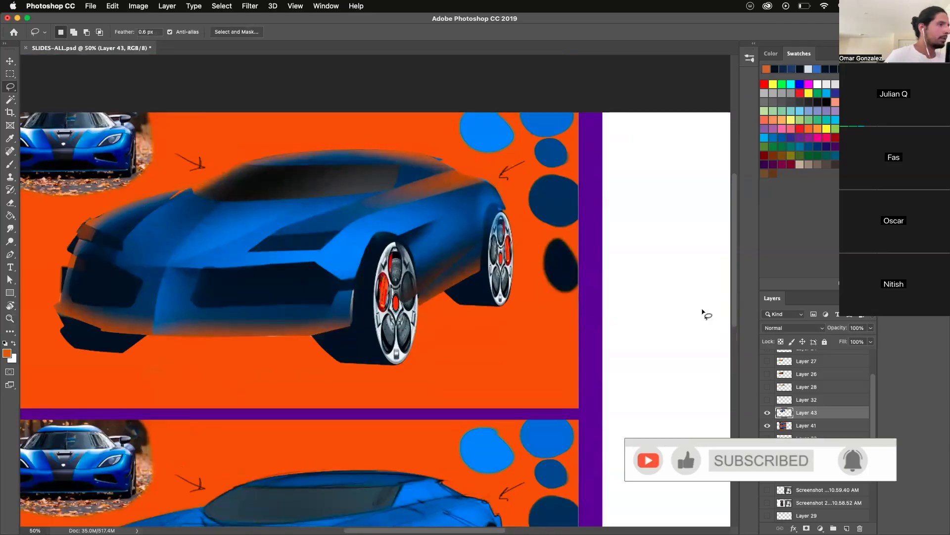
- Lasso the strip below the hood edge between the two intakes and brush it with sampled dark blue, then deselect
scroll(654, 475, "down", 4)
scroll(402, 258, "down", 2)
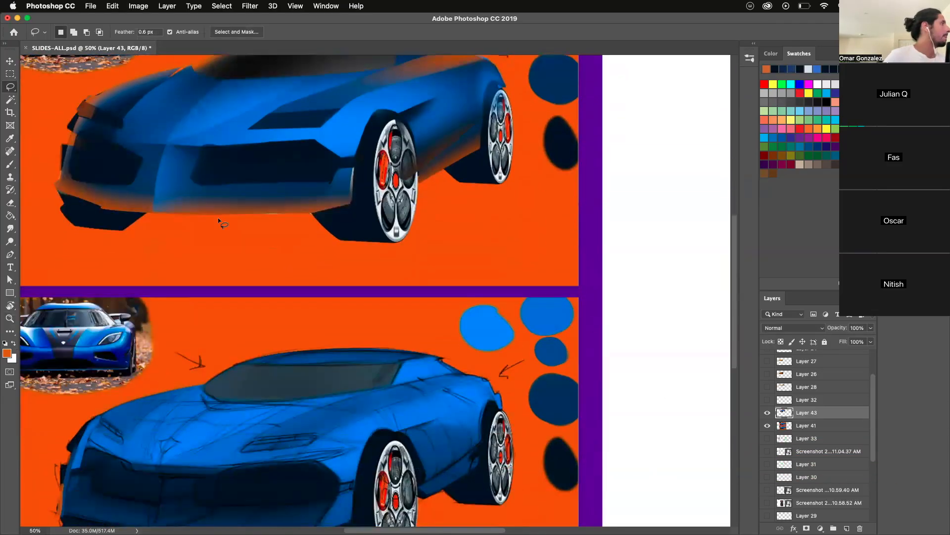
mouse_move(105, 141)
left_mouse_down()
mouse_move(235, 144)
mouse_move(206, 161)
mouse_move(144, 159)
mouse_move(96, 133)
mouse_move(240, 169)
left_mouse_up()
key("b")
left_click(181, 144, "alt")
key("super+d")
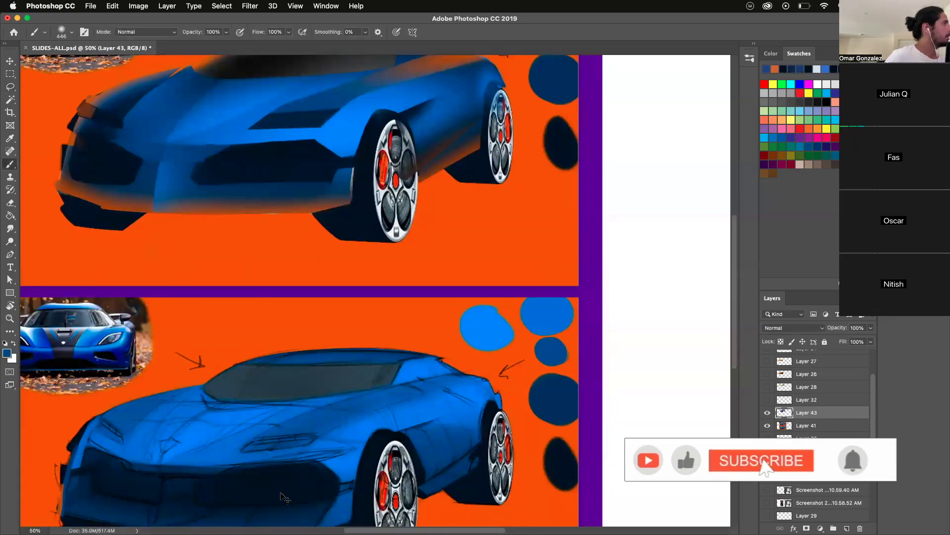
- Restore the strip selection between the intakes and brush in navy and an orange reflection, then deselect
key("super+z")
left_click(154, 102, "alt")
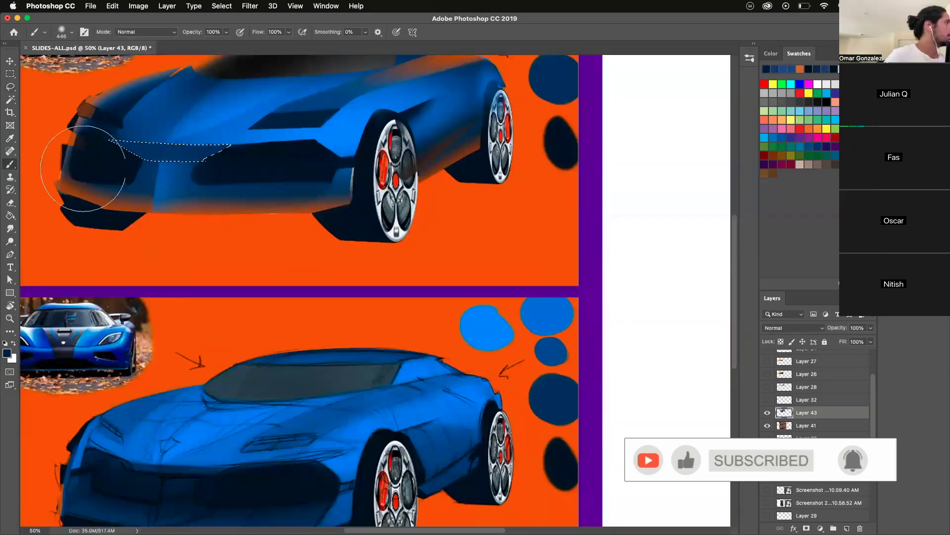
mouse_move(138, 218)
left_mouse_down()
mouse_move(115, 215)
mouse_move(216, 182)
left_mouse_up()
key("super+d")
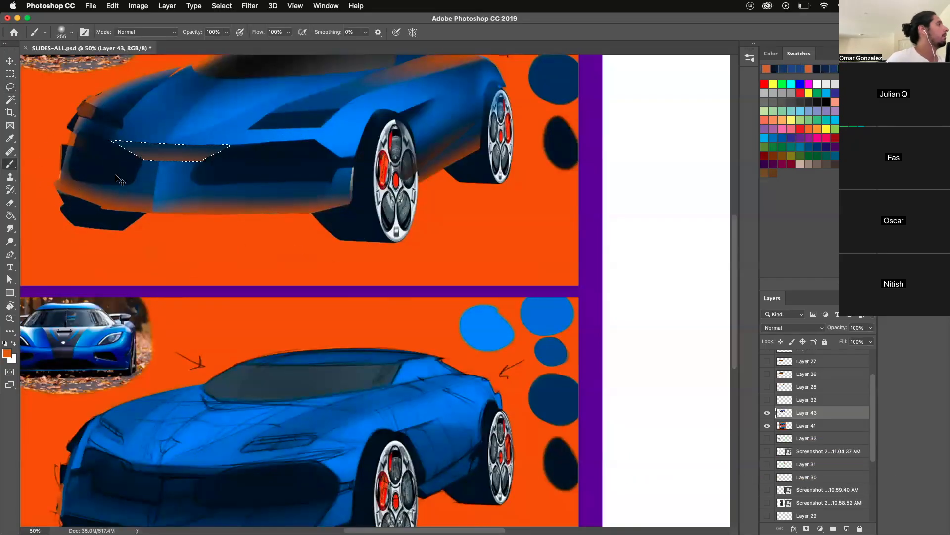
- Undo the orange reflection on the strip between the two intakes and clear the selection
key("super+d")
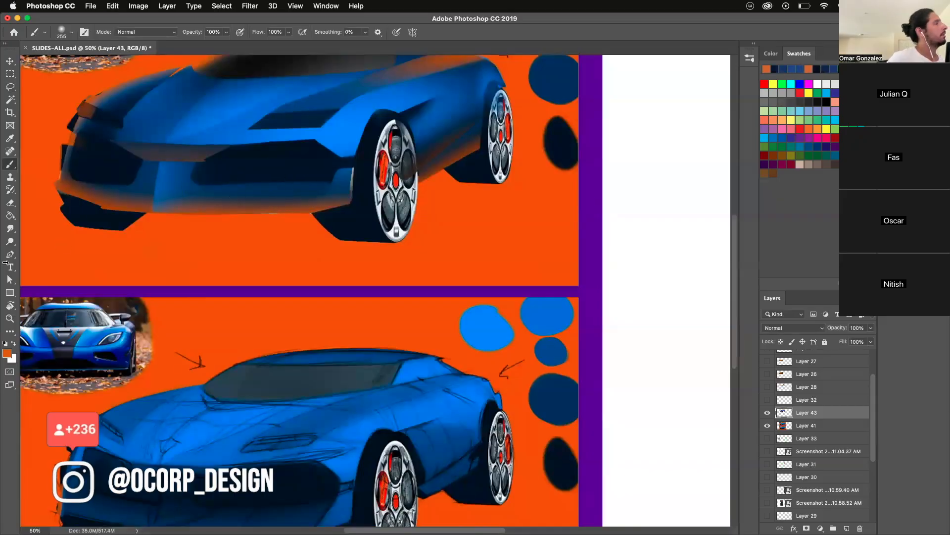
key("super+z")
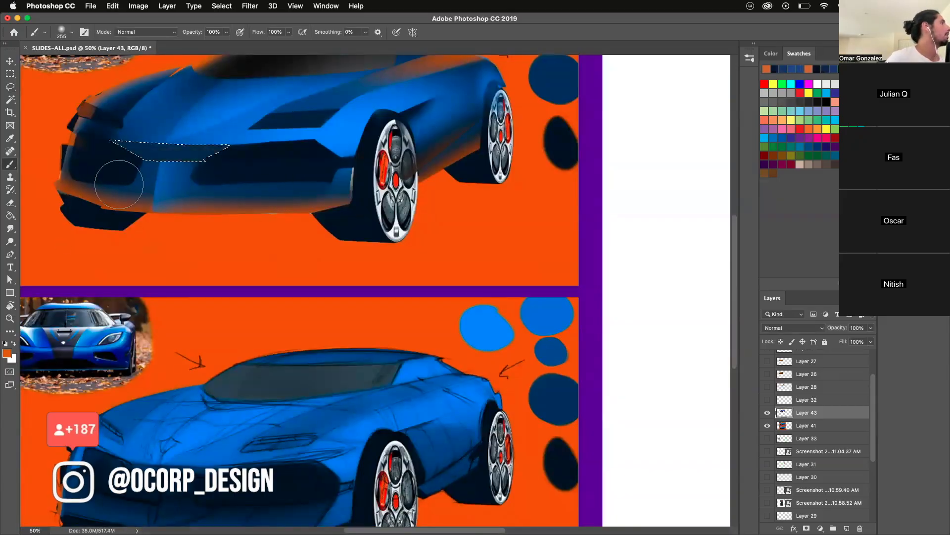
key("super+d")
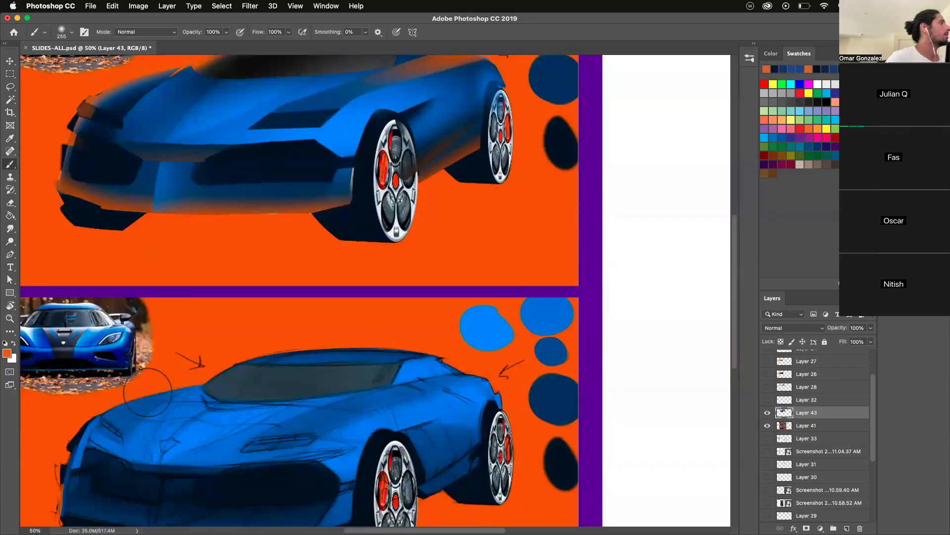
- Lasso the thin lower edge of the strip between the two intakes and darken it with sampled navy, then deselect
left_click(11, 87)
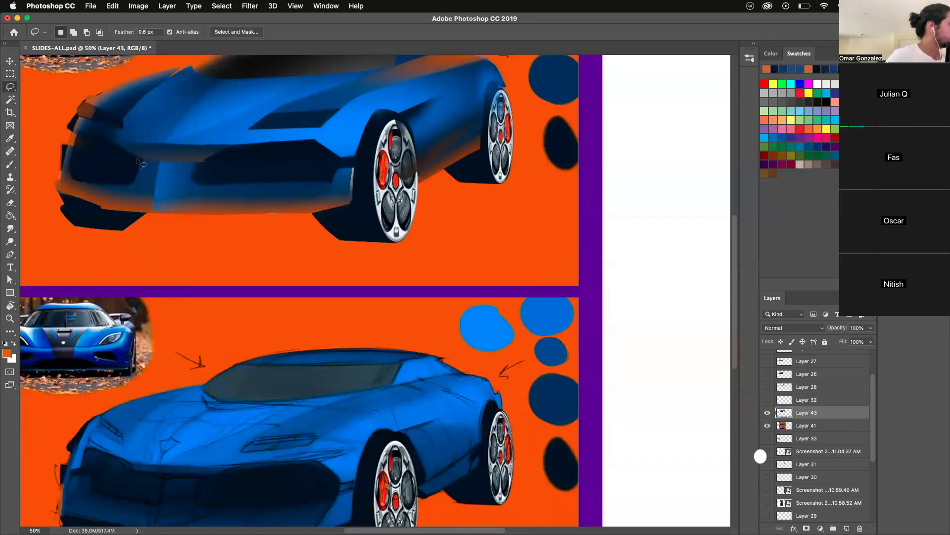
mouse_move(165, 159)
left_mouse_down()
mouse_move(194, 161)
mouse_move(192, 177)
left_mouse_up()
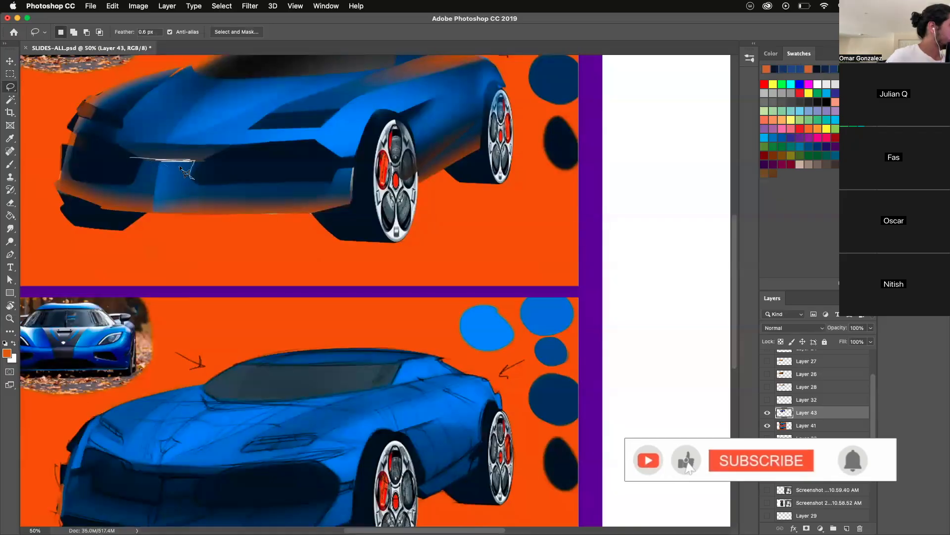
left_click_drag(123, 156, 201, 158)
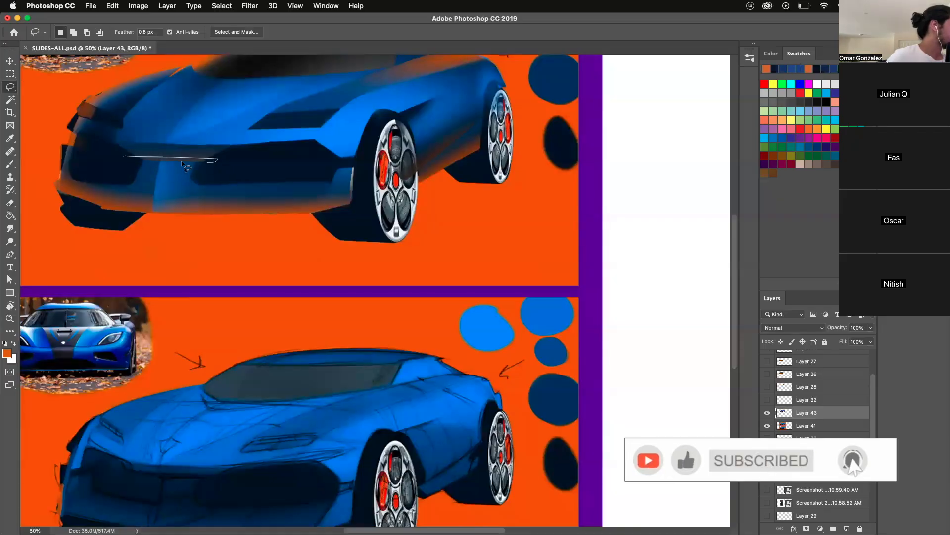
key("b")
key("alt+BackSpace")
key("super+d")
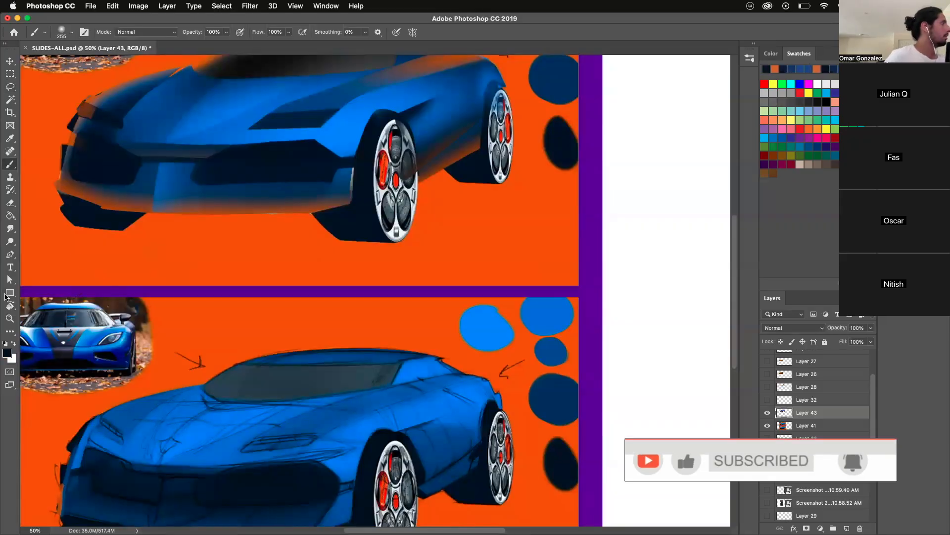
- Compare the whole rendered car with the lower reference version at a reduced view size
left_click(10, 318)
left_click_drag(264, 349, 291, 466)
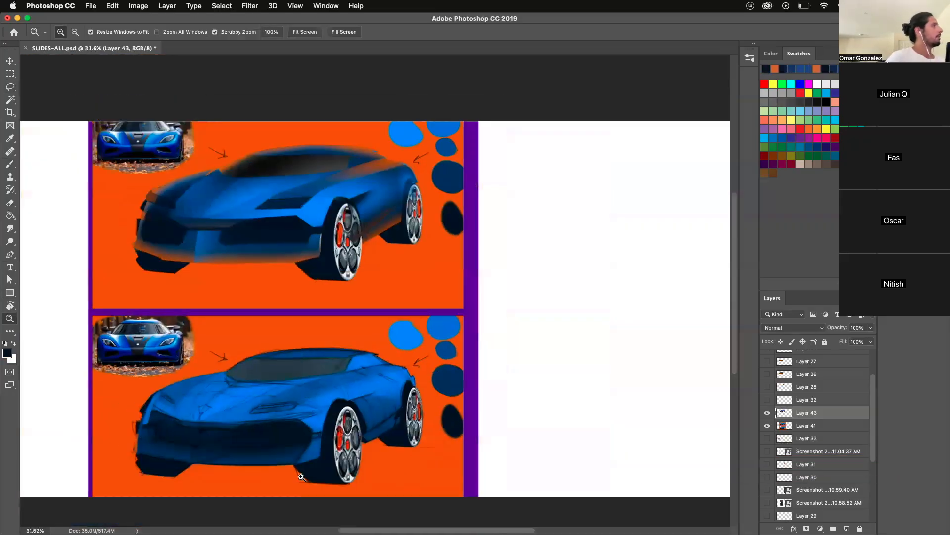
left_click_drag(176, 386, 179, 475)
left_click_drag(316, 376, 330, 455)
key("super+equal")
key("super+equal")
key("super+equal")
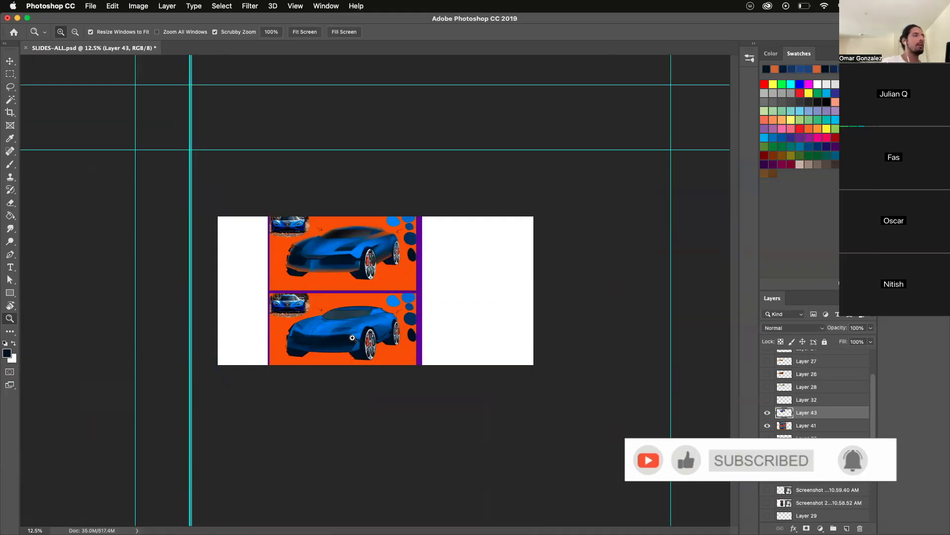
left_click(311, 263)
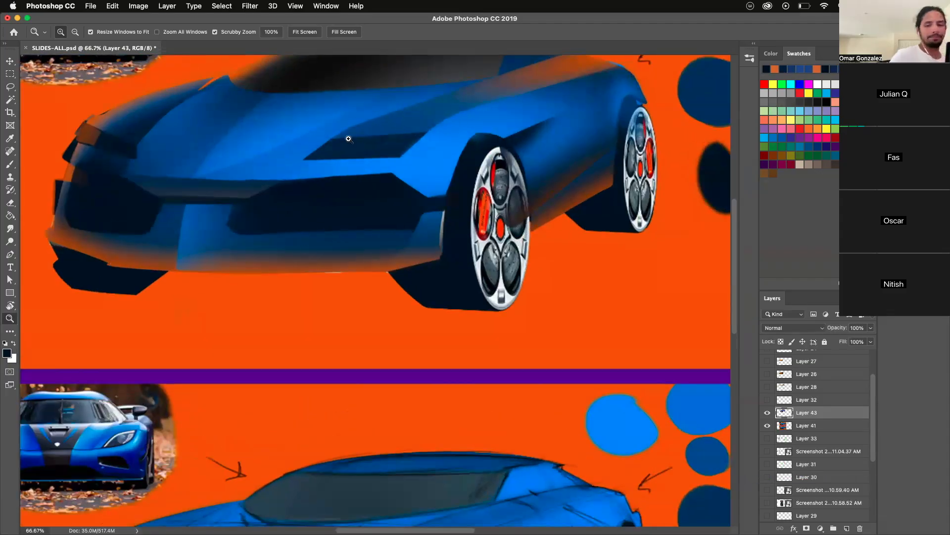
- Lasso a narrow strip along the lower edge of the headlight nearest the front wheel, brush it with sampled bright blue, then deselect
left_click(349, 140)
scroll(734, 283, "up", 5)
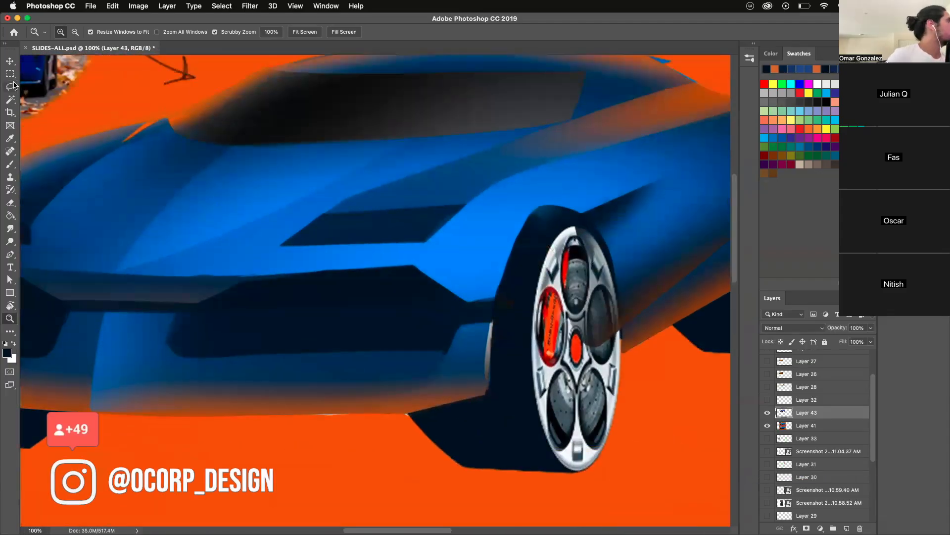
key("l")
mouse_move(276, 244)
left_mouse_down()
mouse_move(433, 233)
mouse_move(280, 255)
left_mouse_up()
left_click(10, 165)
left_click(380, 253, "alt")
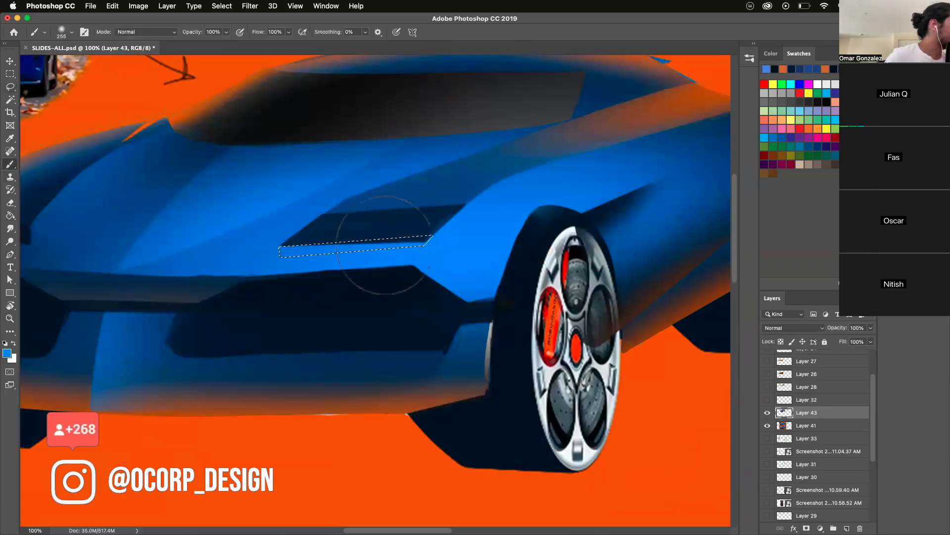
left_click_drag(382, 247, 440, 266)
key("super+d")
left_click(10, 85)
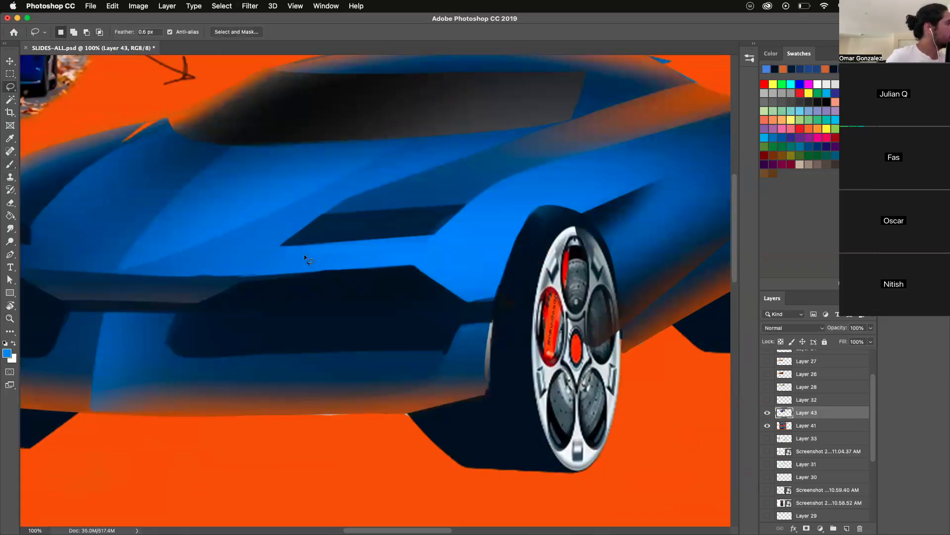
left_click_drag(484, 254, 486, 256)
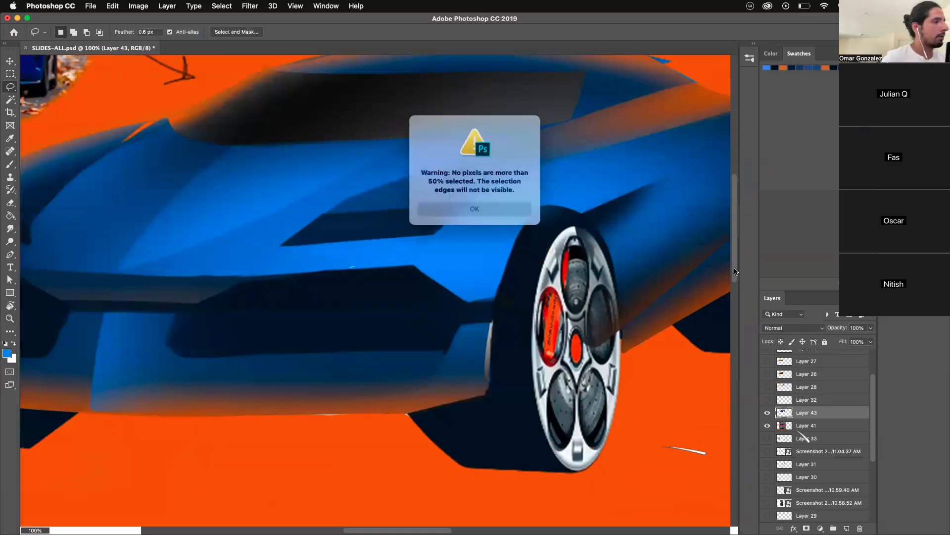
left_click(486, 208)
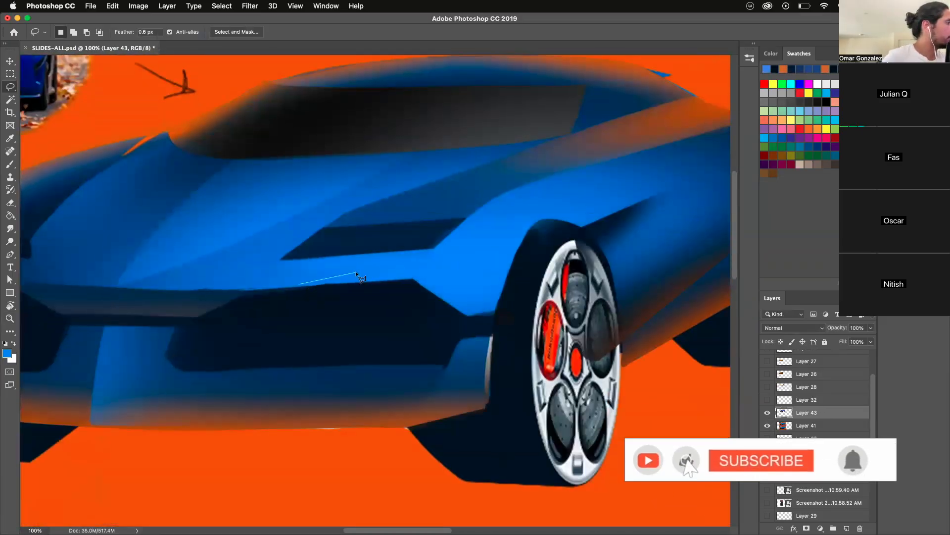
mouse_move(357, 273)
left_mouse_down()
mouse_move(475, 268)
mouse_move(434, 291)
mouse_move(317, 286)
left_mouse_up()
key("alt+super+z")
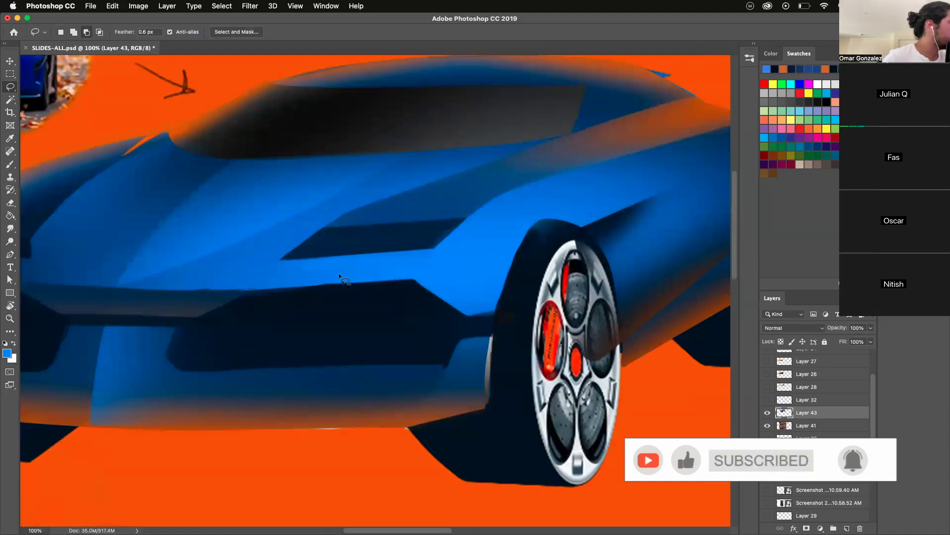
- Lasso a thin highlight sliver along the upper edge of the larger intake, widening to a point toward the front wheel
mouse_move(286, 289)
left_mouse_down()
mouse_move(439, 262)
mouse_move(463, 271)
left_mouse_up()
mouse_move(390, 281)
left_mouse_down()
mouse_move(243, 285)
mouse_move(283, 288)
left_mouse_up()
mouse_move(734, 273)
left_mouse_down()
mouse_move(735, 391)
mouse_move(736, 280)
left_mouse_up()
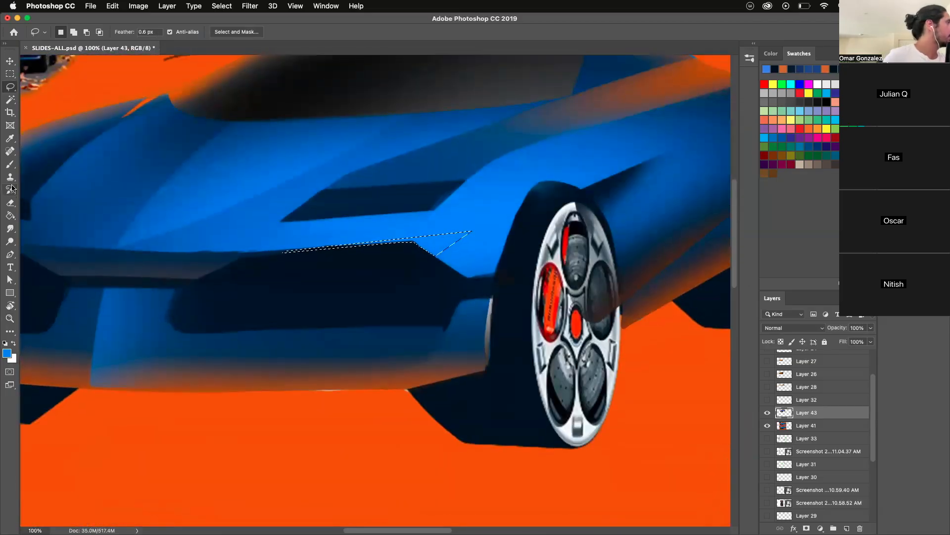
- Set the foreground color to a lighter blue by raising its Lab lightness
key("b")
left_click(8, 353)
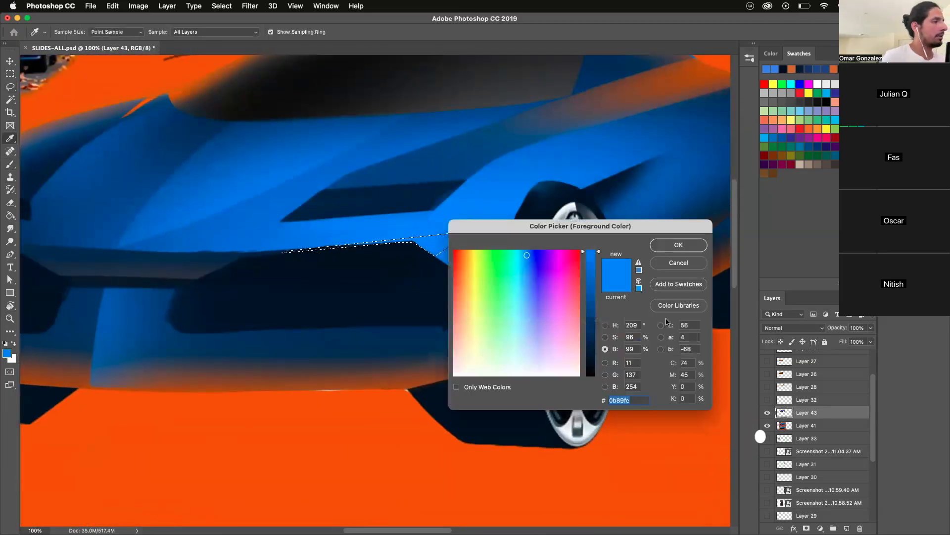
left_click(661, 326)
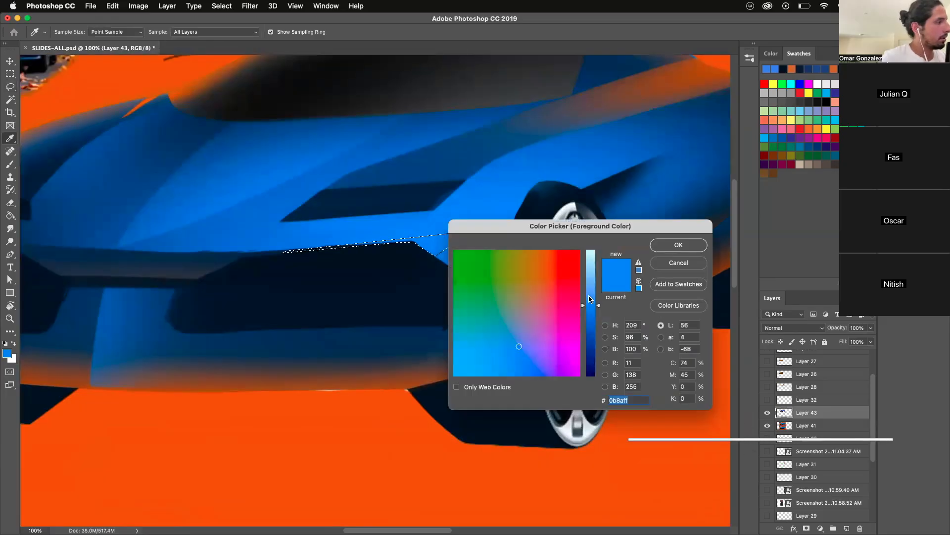
left_click_drag(595, 304, 595, 296)
left_click(659, 245)
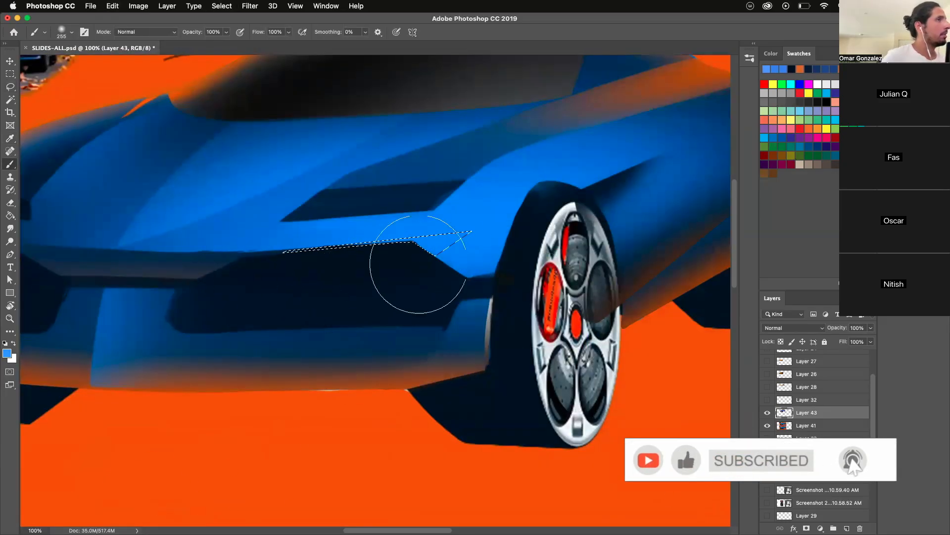
- Brighten the selected sliver above the intake with a Levels midtone value of 1.60, then deselect
left_click(138, 6)
mouse_move(198, 34)
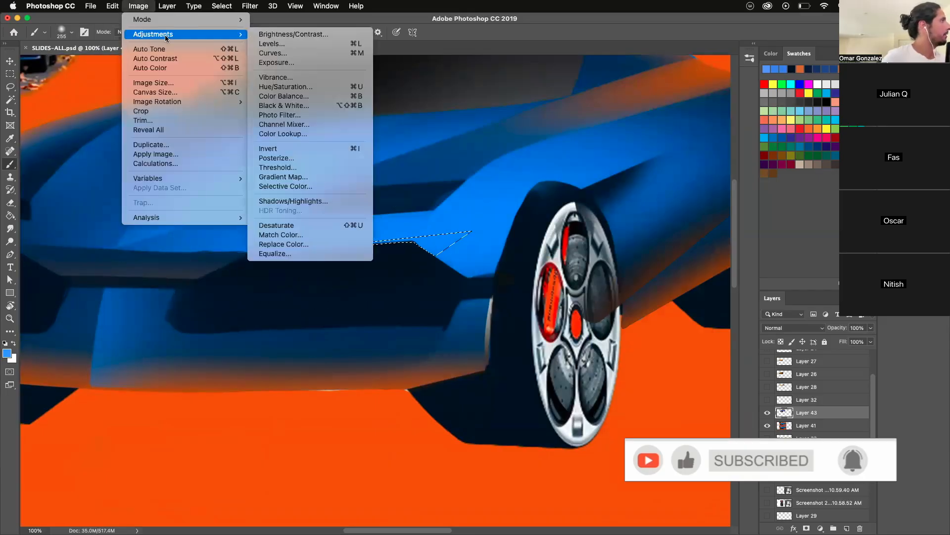
left_click(270, 44)
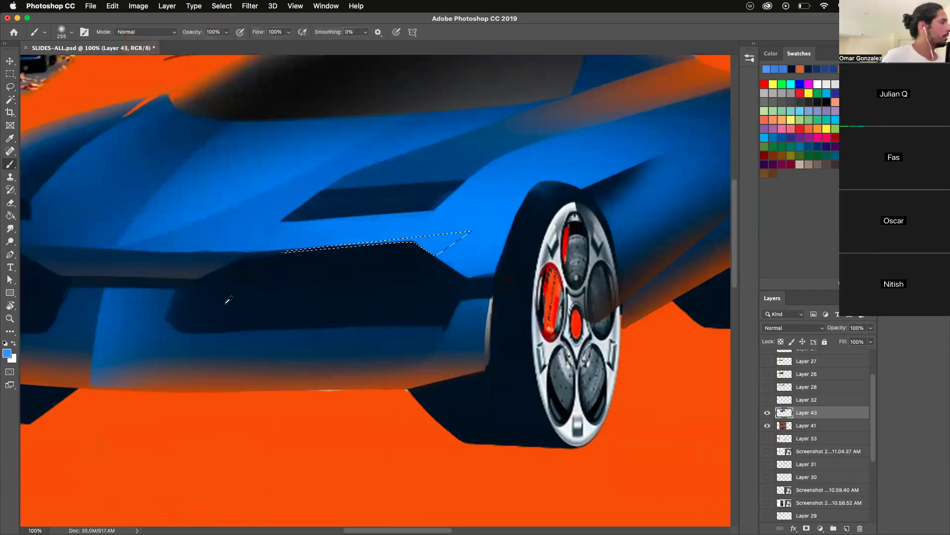
left_click_drag(251, 358, 228, 356)
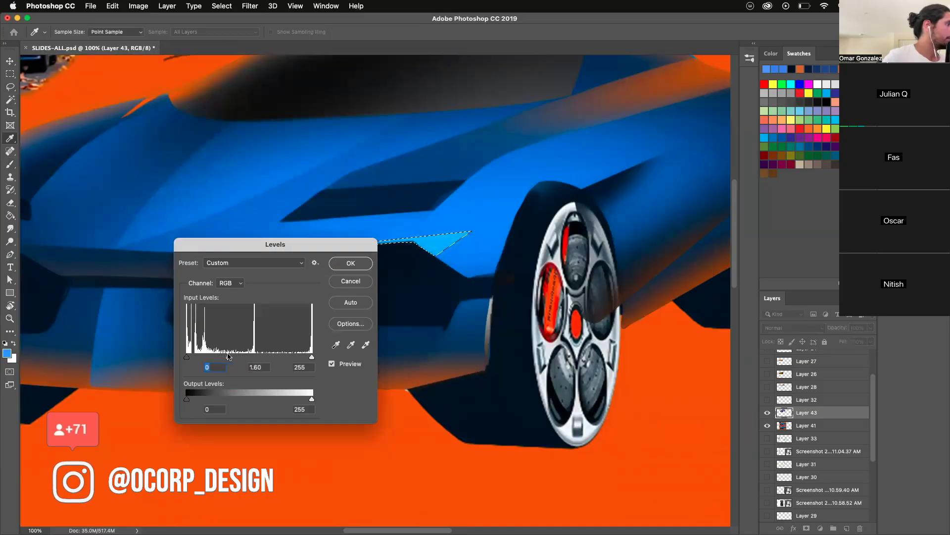
left_click(349, 265)
key("super+d")
- Sample the light highlight blue and select the bright areas below the headlight and over the front fender with the Magic Wand
key("z")
left_click_drag(341, 308, 346, 462)
left_click(267, 230)
left_click(267, 230)
left_click(335, 150)
left_click(287, 279)
key("b")
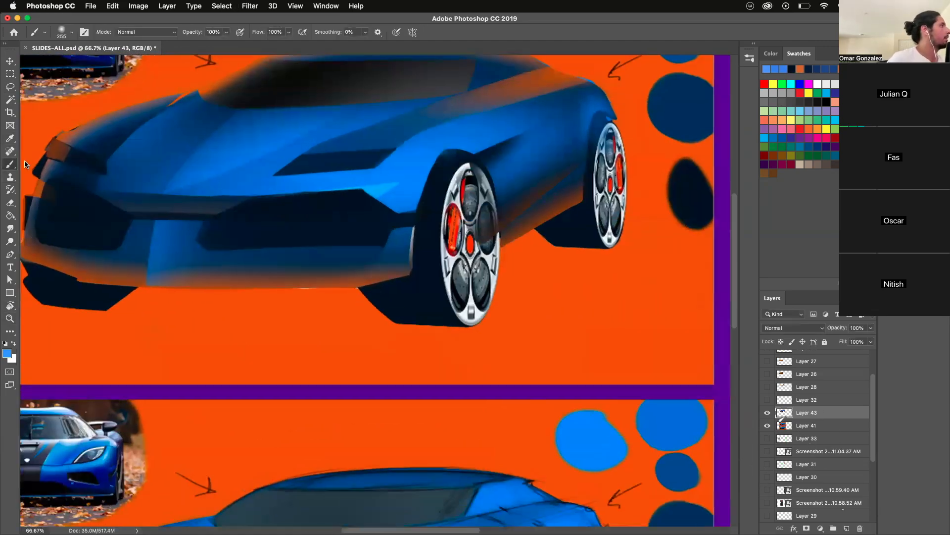
left_click(10, 100)
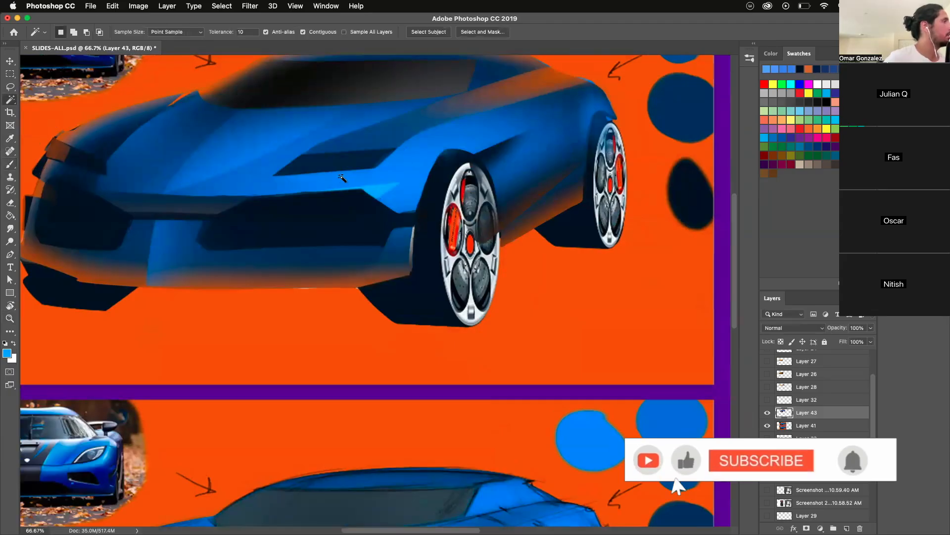
left_click(401, 204, "shift")
left_click(417, 149, "shift")
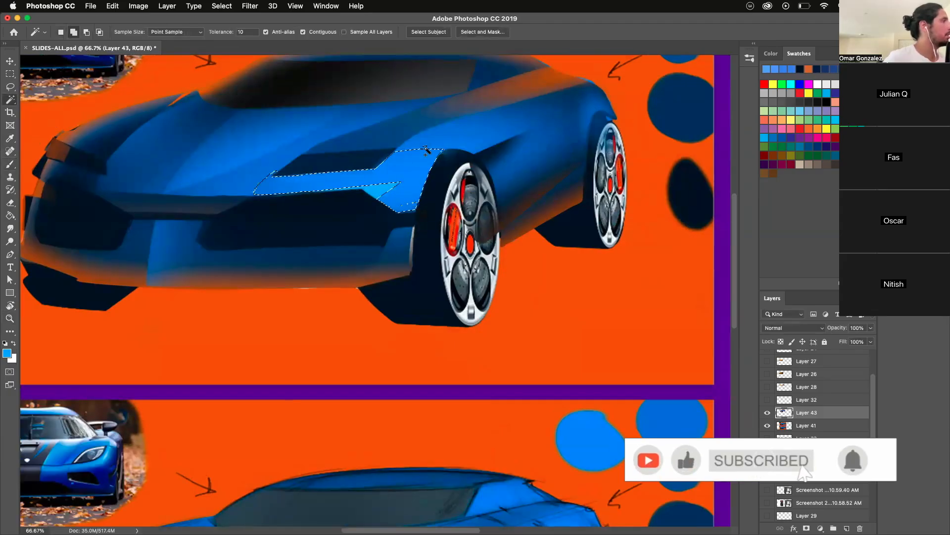
- Brush a soft light-blue highlight inside the selected fender area with a size 417 brush, then deselect
left_click(11, 164)
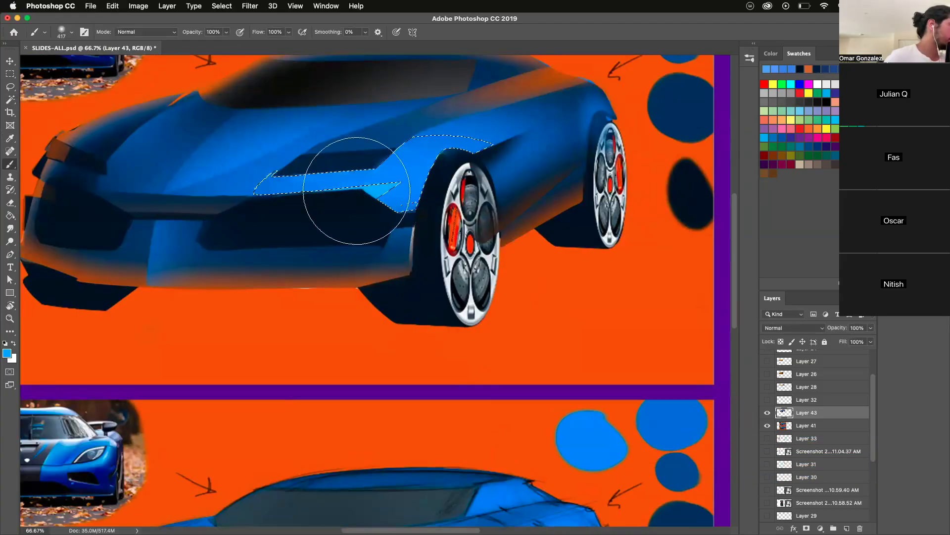
key("super+z")
left_click_drag(354, 194, 359, 208)
key("super+d")
- Lasso the lower part of the near front tire and wheel and brush a soft sampled orange reflection along its bottom
left_click(11, 318)
left_click_drag(357, 293, 317, 445)
left_click_drag(290, 266, 315, 328)
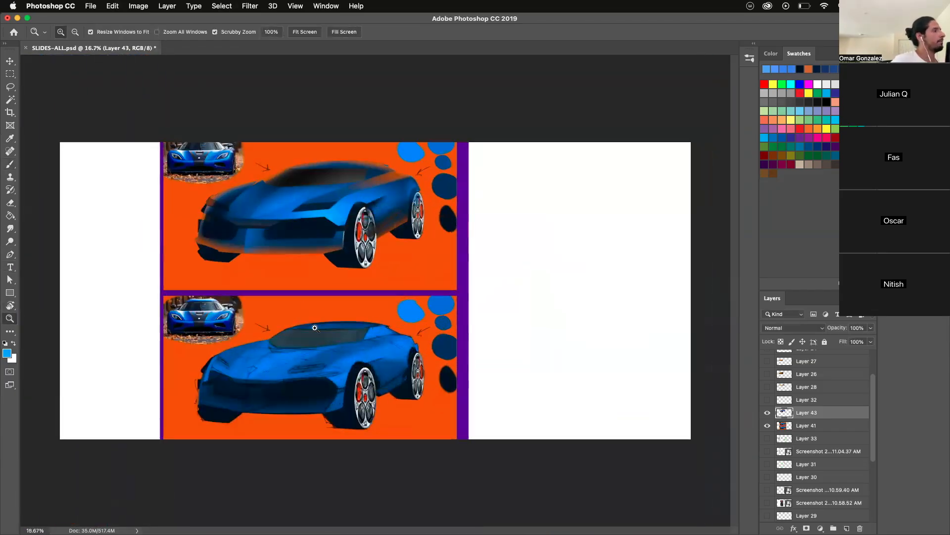
left_click(226, 243)
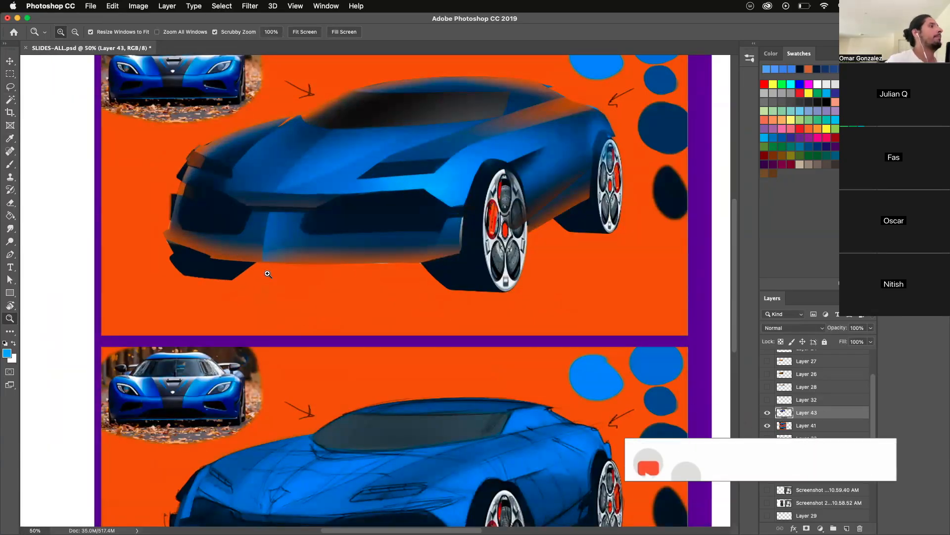
key("l")
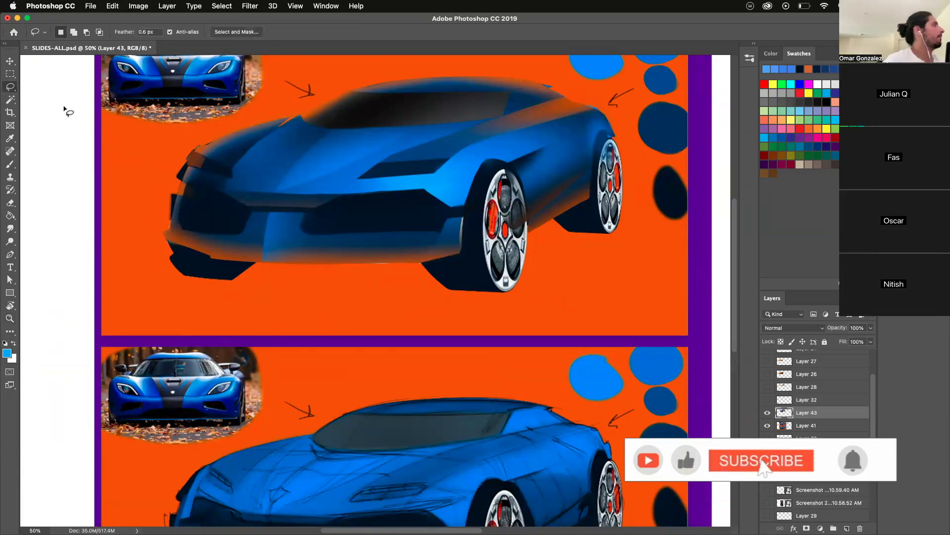
mouse_move(418, 268)
left_mouse_down()
mouse_move(447, 225)
mouse_move(538, 270)
left_mouse_up()
key("b")
left_click(422, 290, "alt")
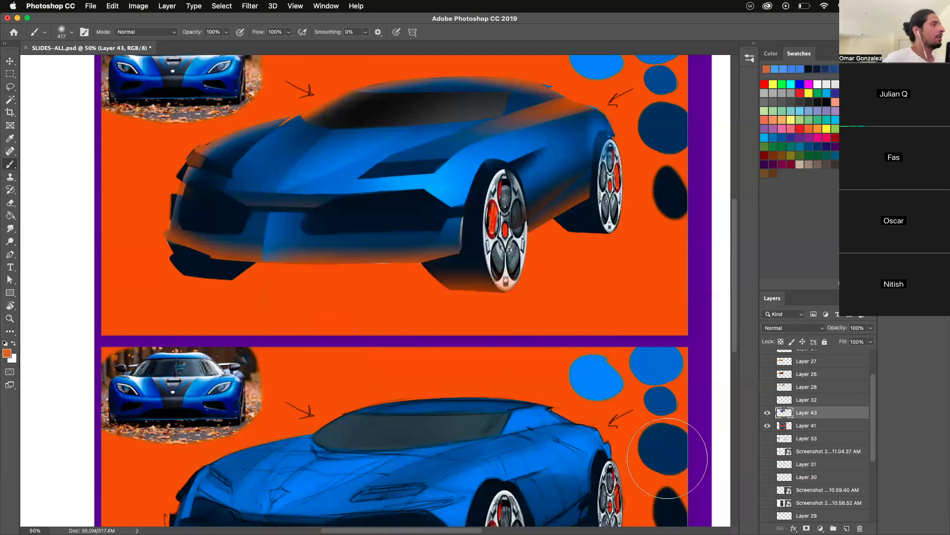
- Lasso the far front tire below the bumper and brush the same orange reflection along its bottom, then deselect
left_click(8, 89)
mouse_move(175, 276)
left_mouse_down()
mouse_move(230, 281)
mouse_move(258, 260)
left_mouse_up()
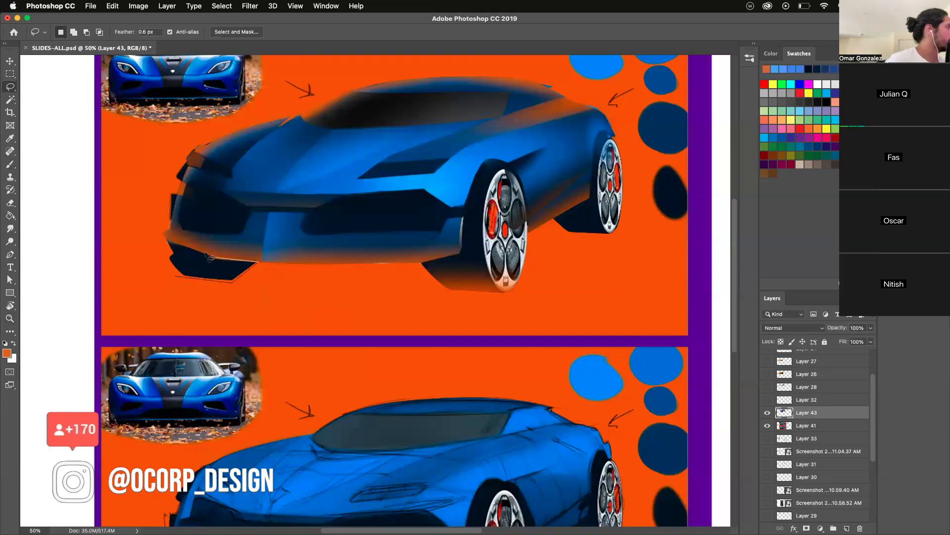
key("b")
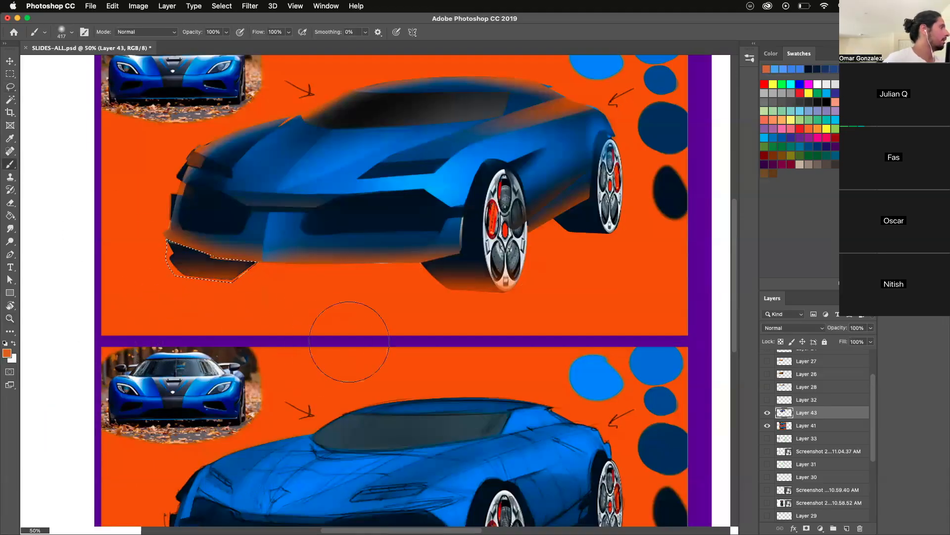
left_click(10, 318)
left_click_drag(402, 475, 335, 497)
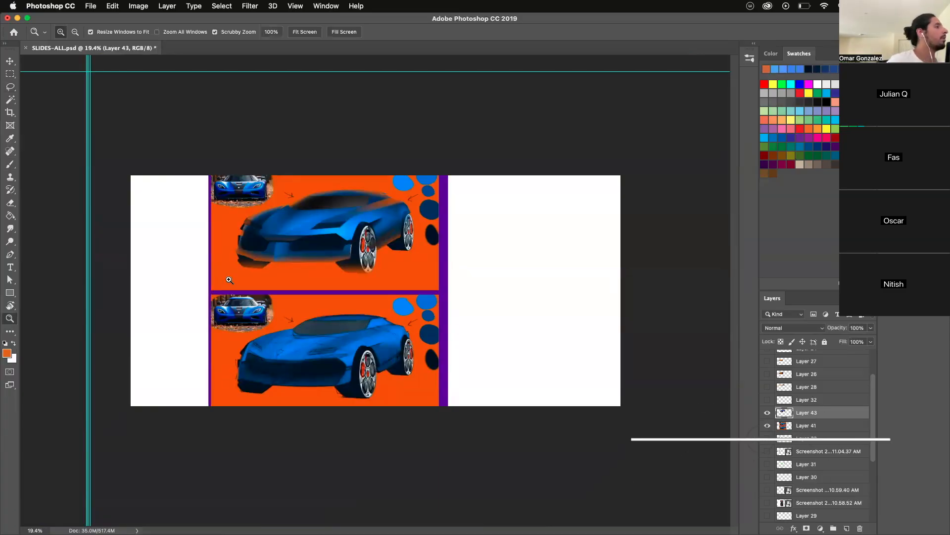
left_click(230, 275)
left_click(230, 275)
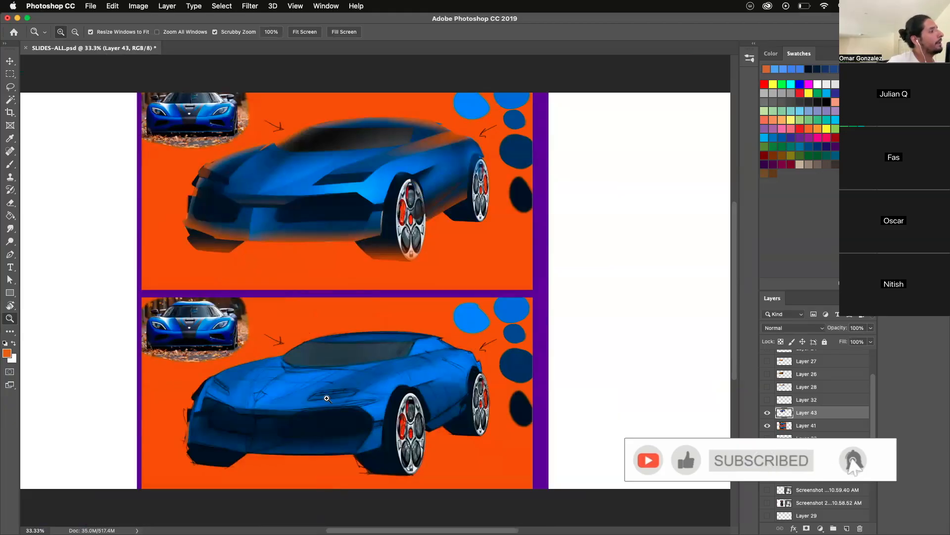
- Sample the blue from the car's hood and brighten the foreground color to 0989ff
left_click(327, 398)
key("l")
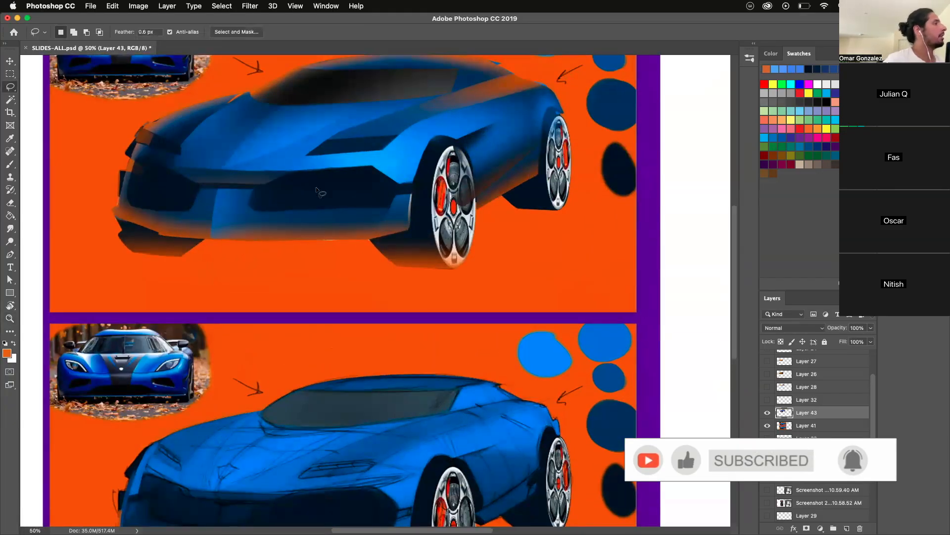
key("b")
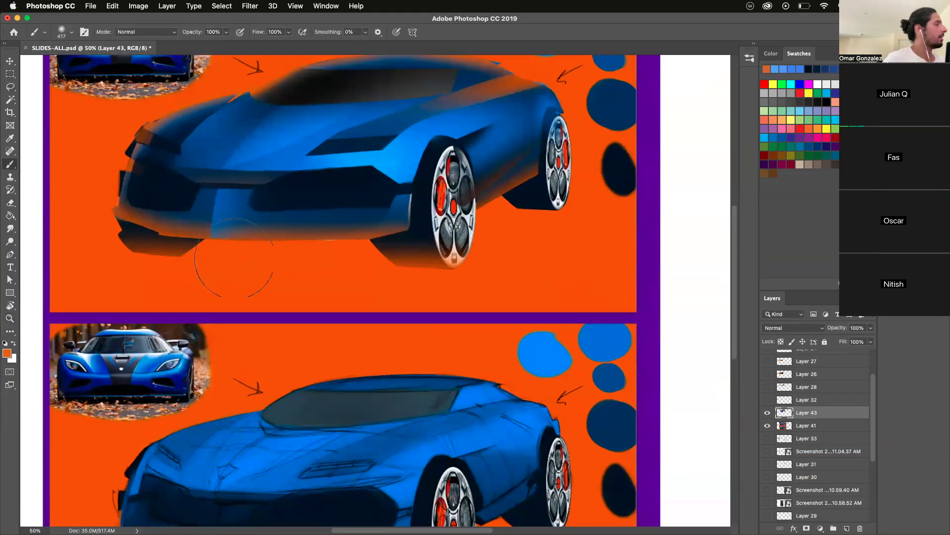
left_click(281, 127, "alt")
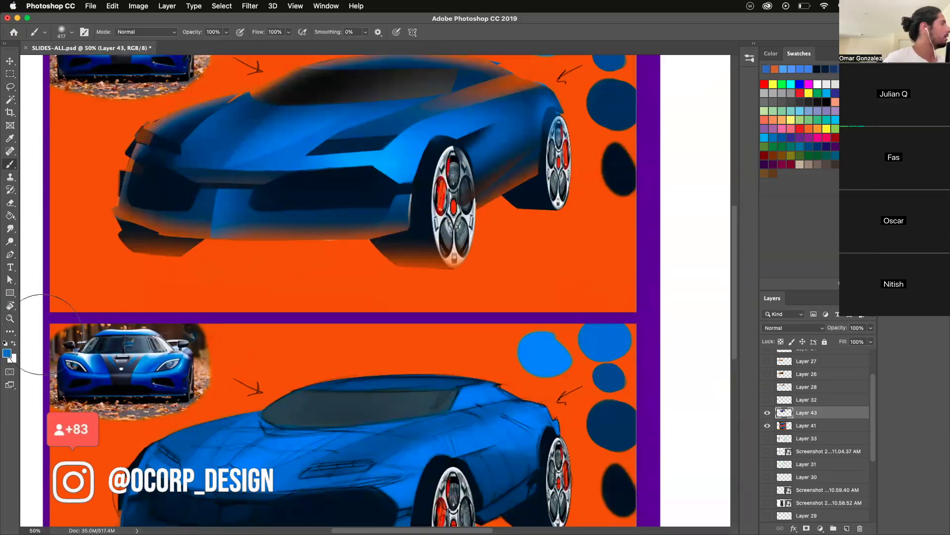
left_click(7, 353)
left_click(605, 349)
mouse_move(597, 272)
left_mouse_down()
mouse_move(598, 316)
mouse_move(597, 269)
left_mouse_up()
left_click_drag(590, 179, 589, 208)
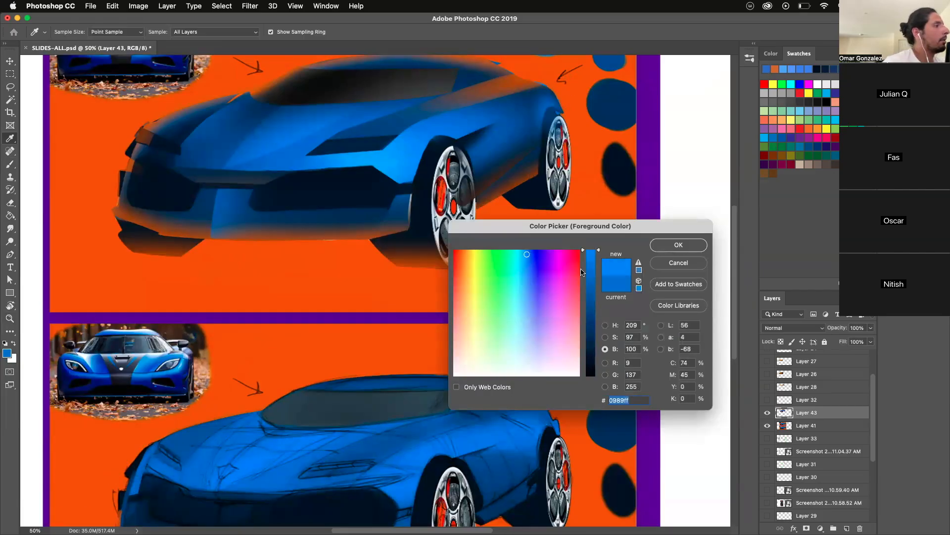
left_click(662, 245)
key("b")
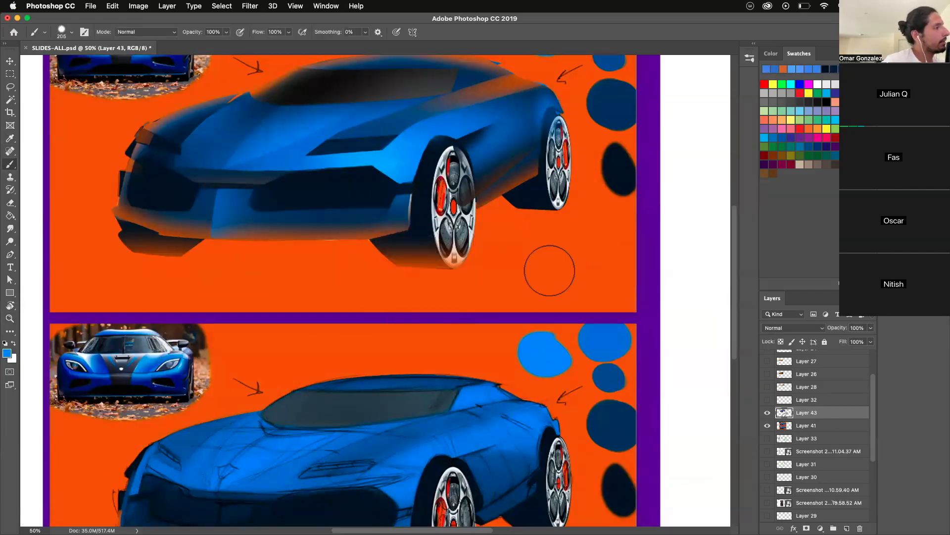
- Paint a round bright-blue swatch on the orange background beside the near front wheel with a size 205 brush, keeping 0989ff as the foreground color
mouse_move(559, 252)
left_mouse_down()
mouse_move(539, 266)
mouse_move(544, 258)
left_mouse_up()
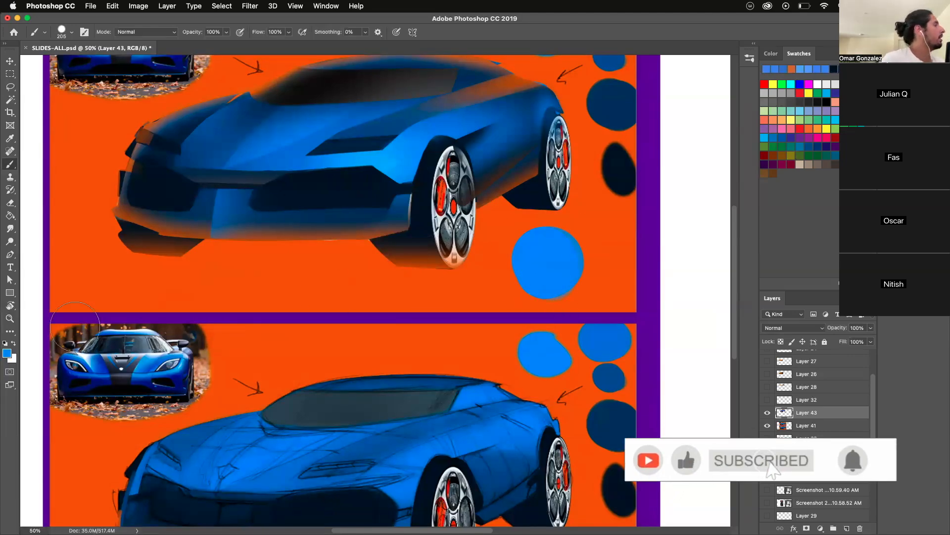
left_click(6, 353)
left_click_drag(587, 274, 591, 249)
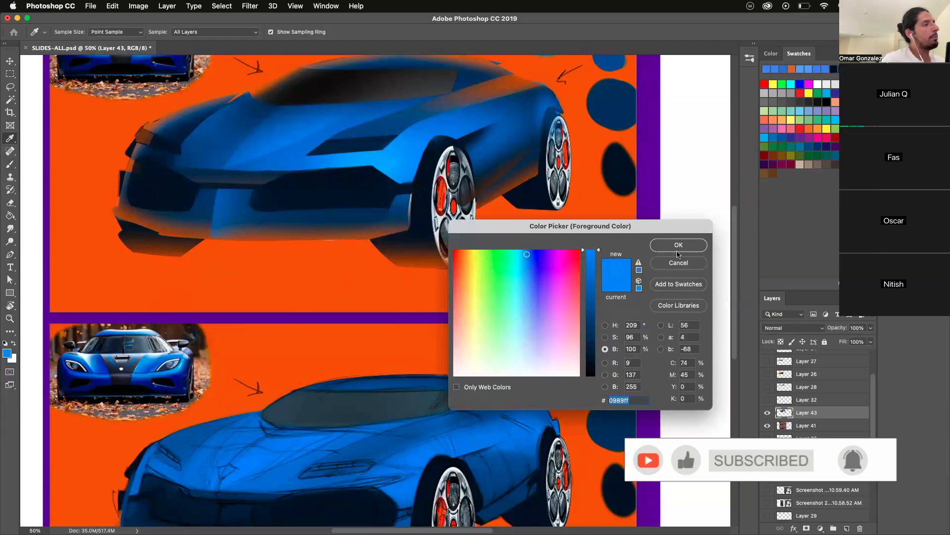
left_click(678, 250)
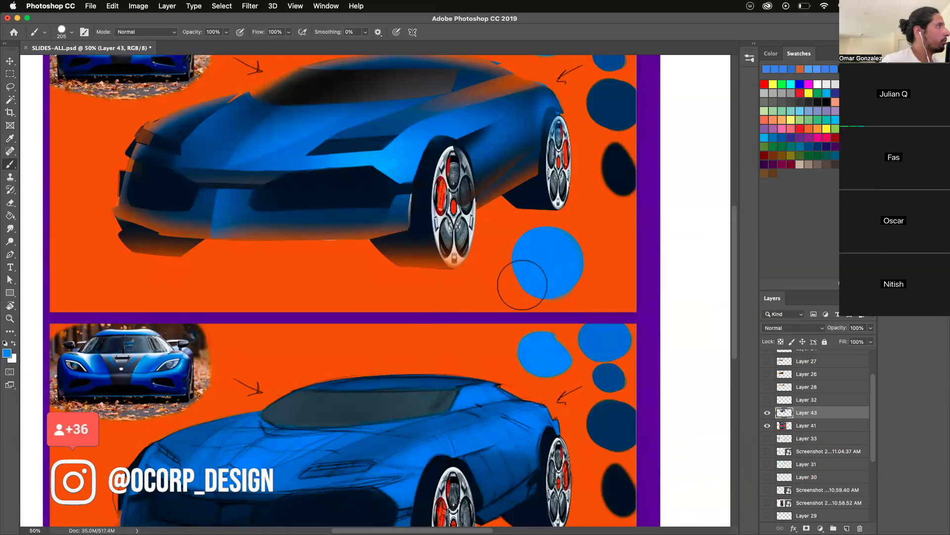
- Try a Levels midtone of 2.14 on a lassoed oval inside the bright-blue swatch, then undo it
left_click(9, 87)
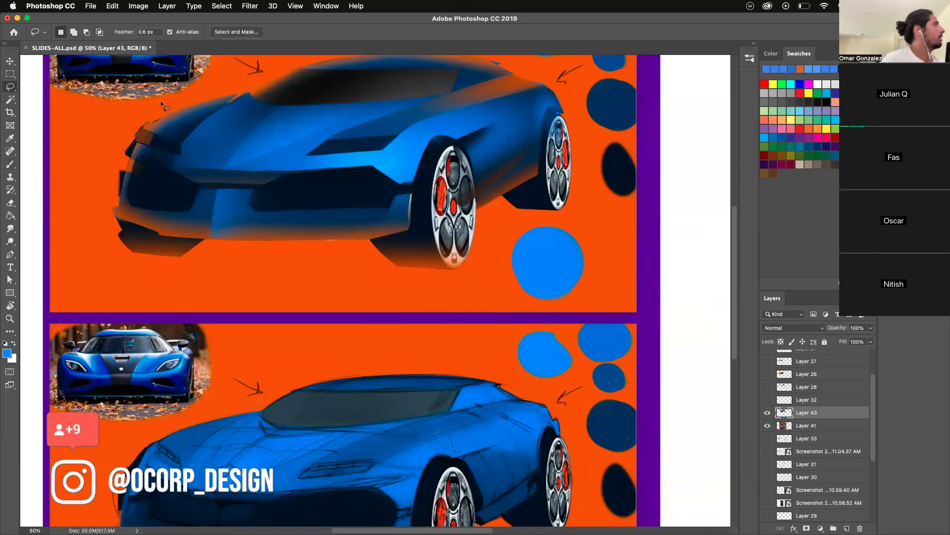
left_click_drag(524, 240, 526, 245)
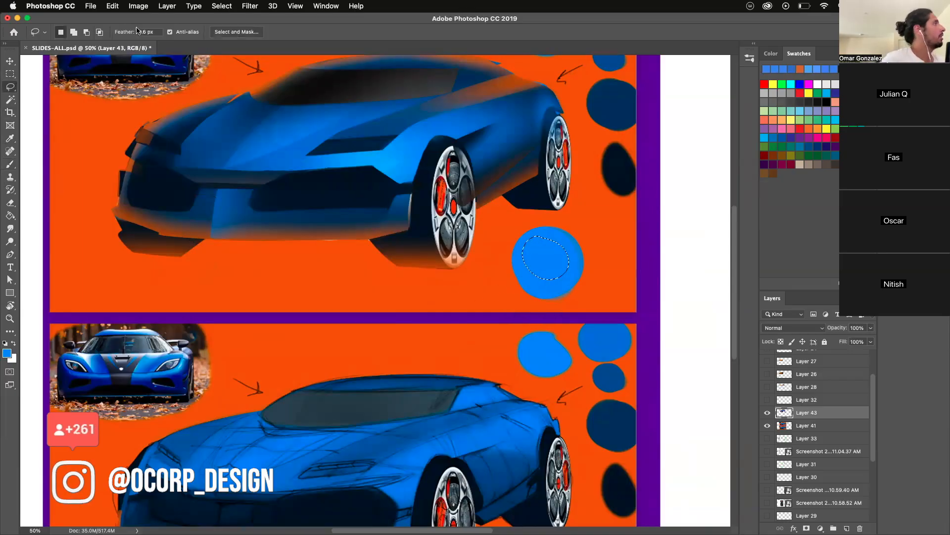
left_click(138, 6)
mouse_move(147, 33)
left_click(271, 44)
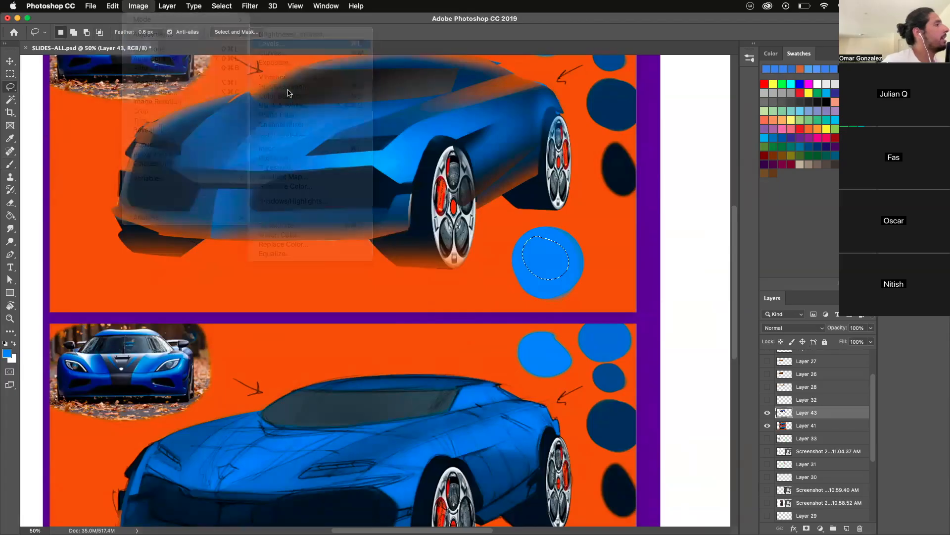
left_click_drag(249, 359, 253, 358)
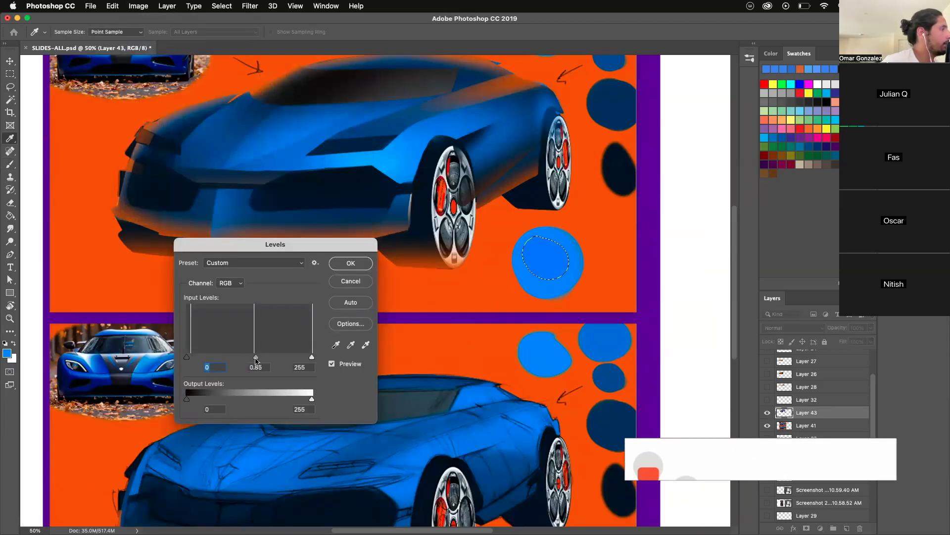
left_click_drag(244, 357, 231, 356)
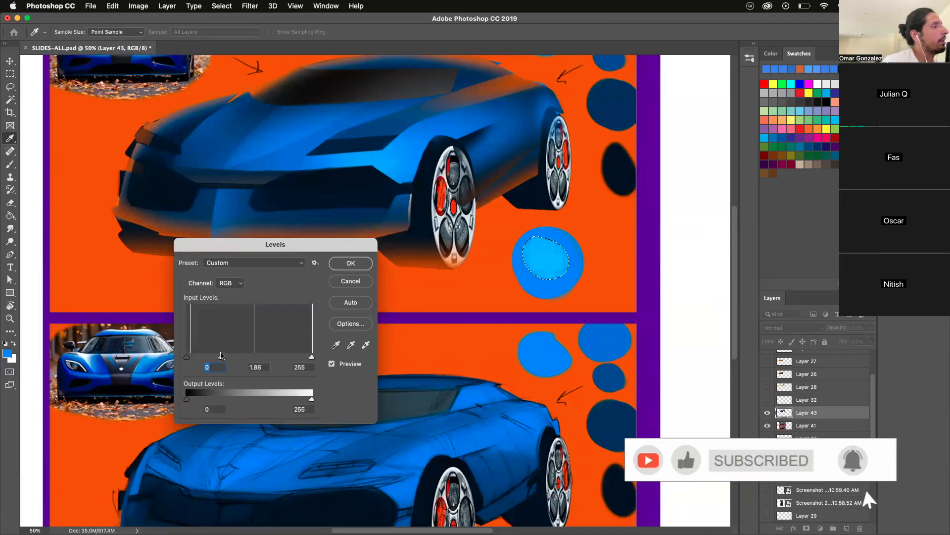
mouse_move(221, 355)
left_mouse_down()
mouse_move(180, 357)
mouse_move(214, 357)
left_mouse_up()
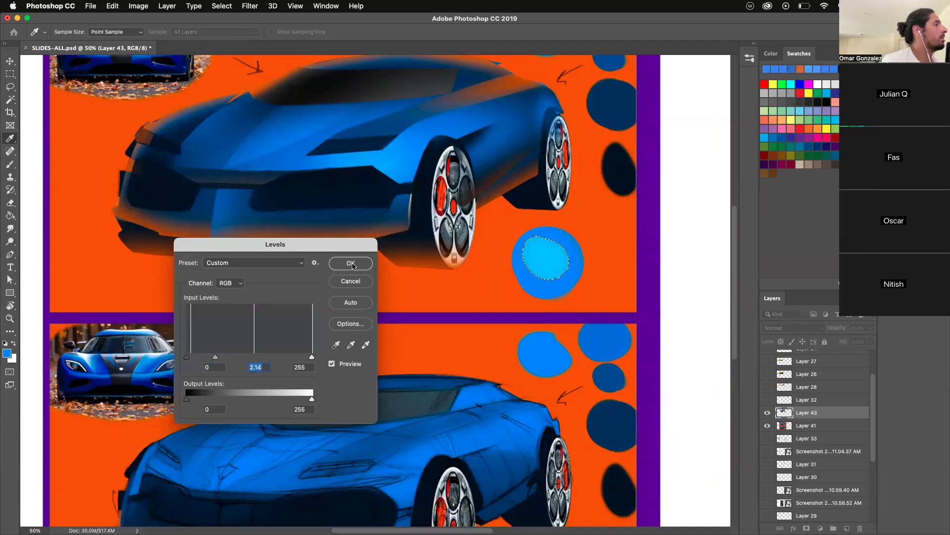
key("Return")
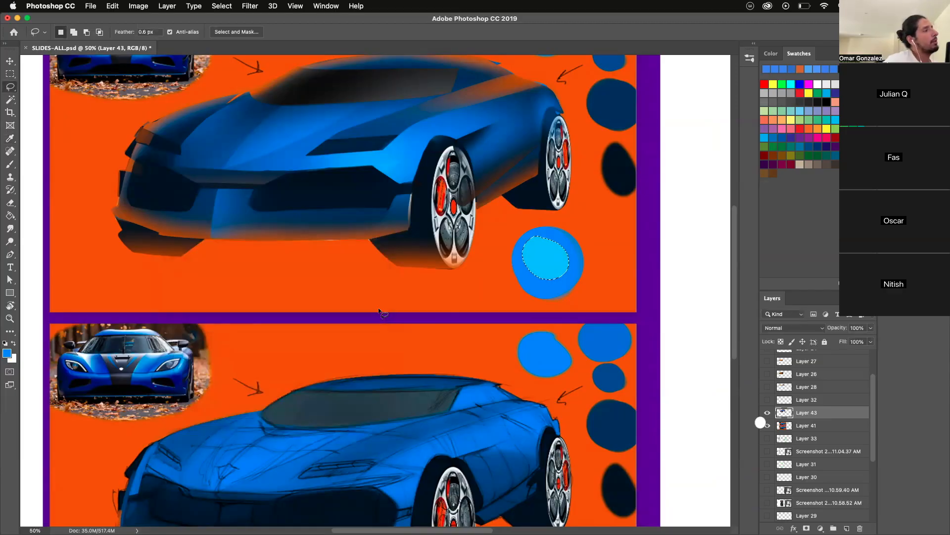
key("super+z")
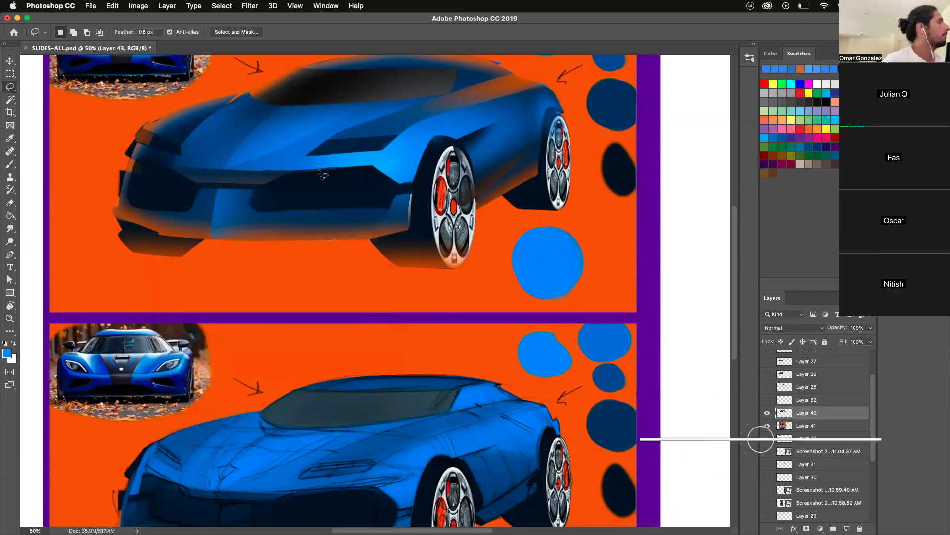
- Lasso the thin pointed strip between the headlight and the grille's upper edge, brighten it with Levels, and deselect
left_click(302, 170, "alt")
left_click(399, 161, "alt")
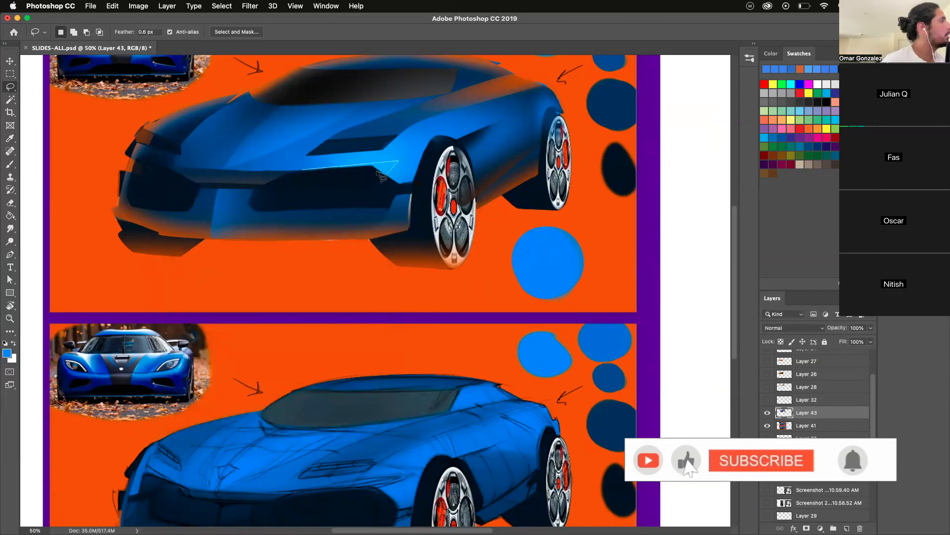
left_click(304, 171)
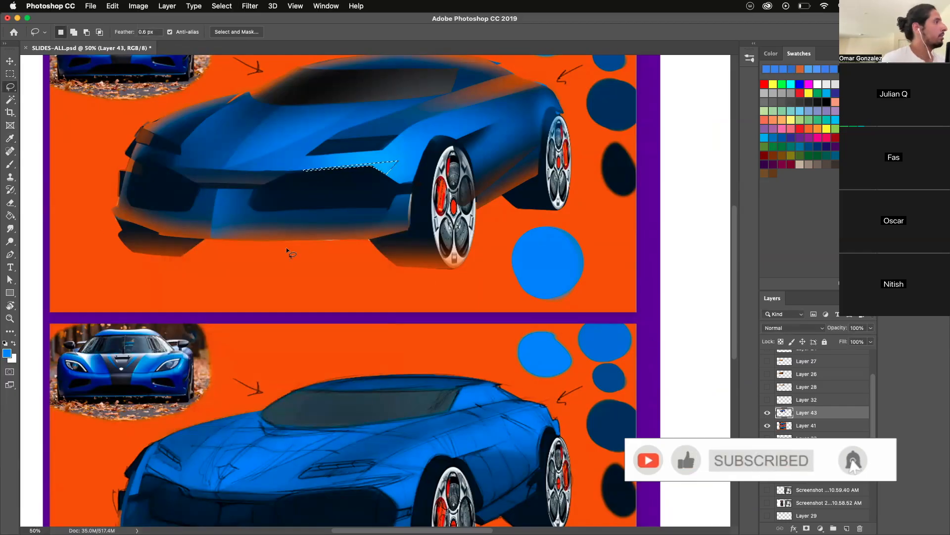
left_click(138, 6)
mouse_move(158, 36)
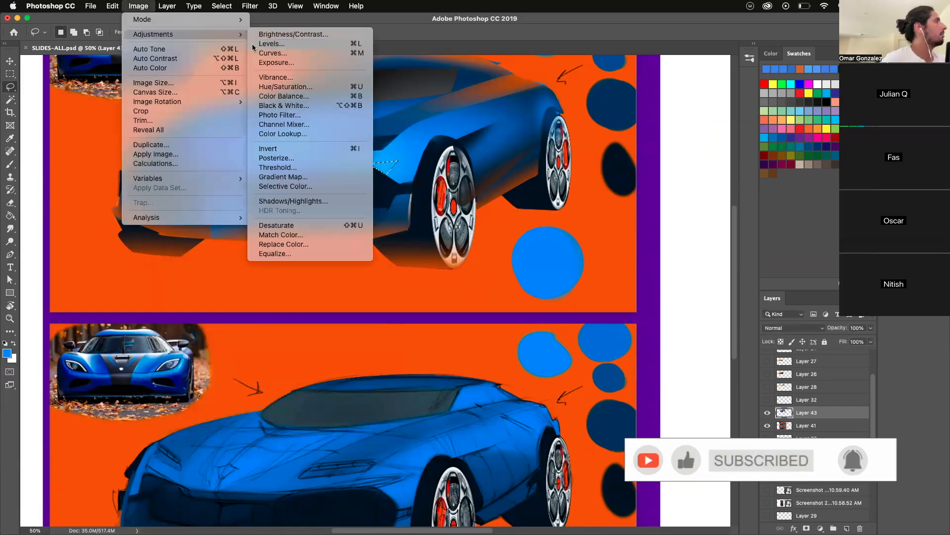
left_click(269, 44)
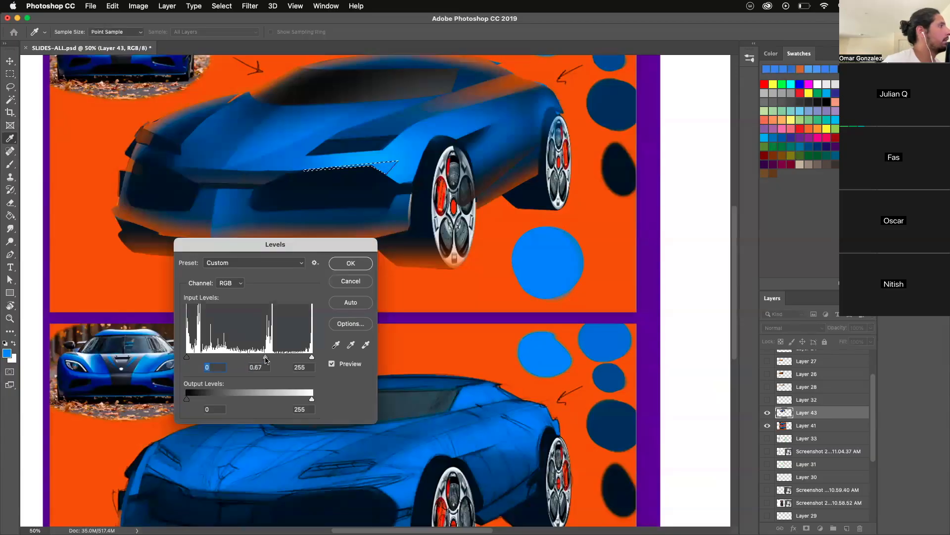
key("Return")
key("super+d")
- Reselect the brightened strip above the grille and copy it onto a new layer
key("l")
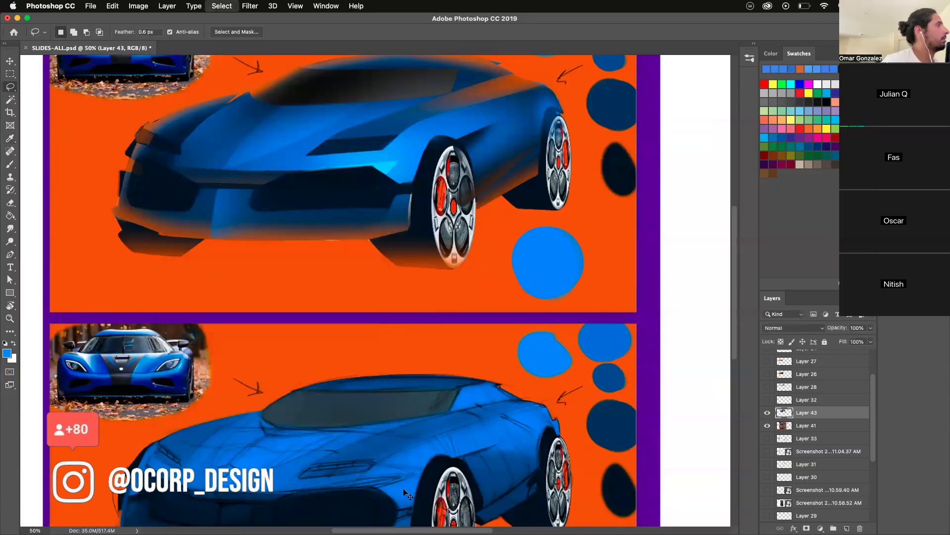
key("super+shift+d")
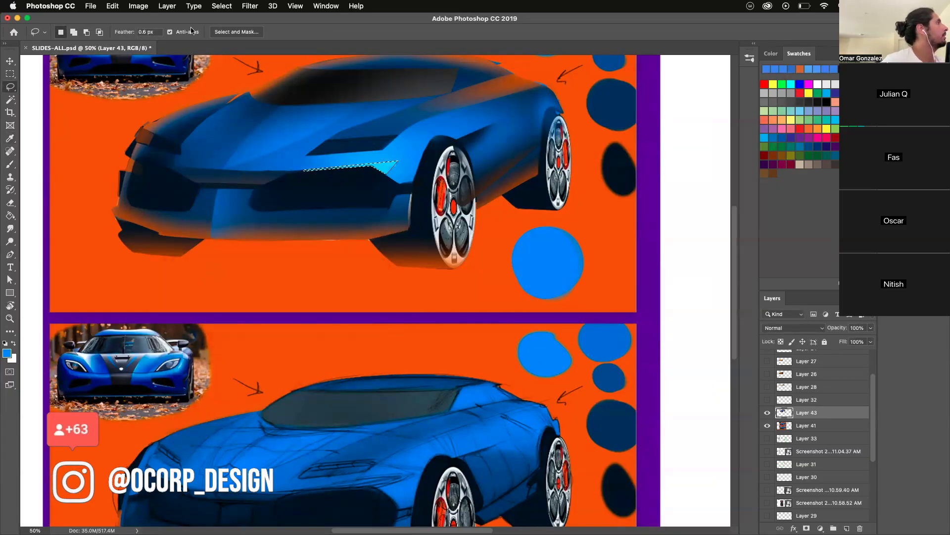
key("super+d")
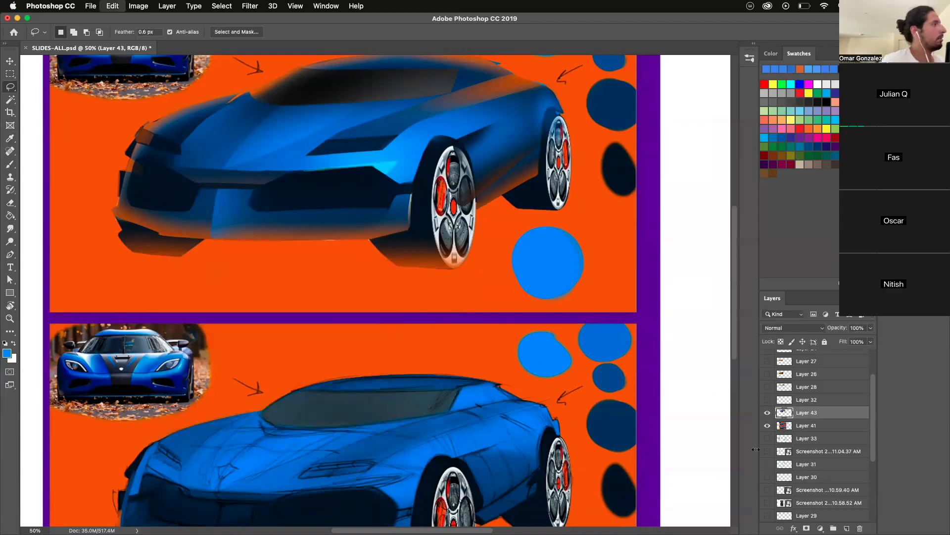
key("super+shift+alt+n")
key("z")
left_click(280, 190)
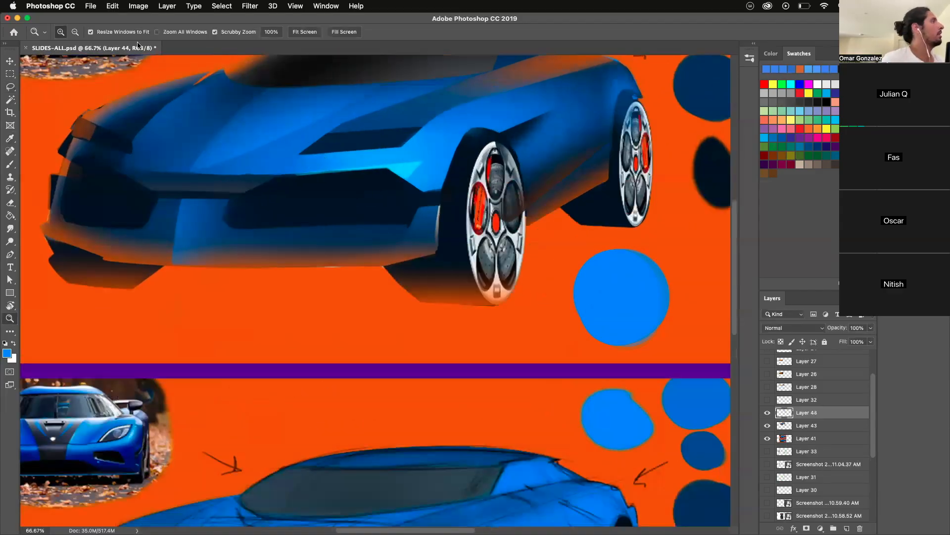
left_click(249, 6)
mouse_move(138, 5)
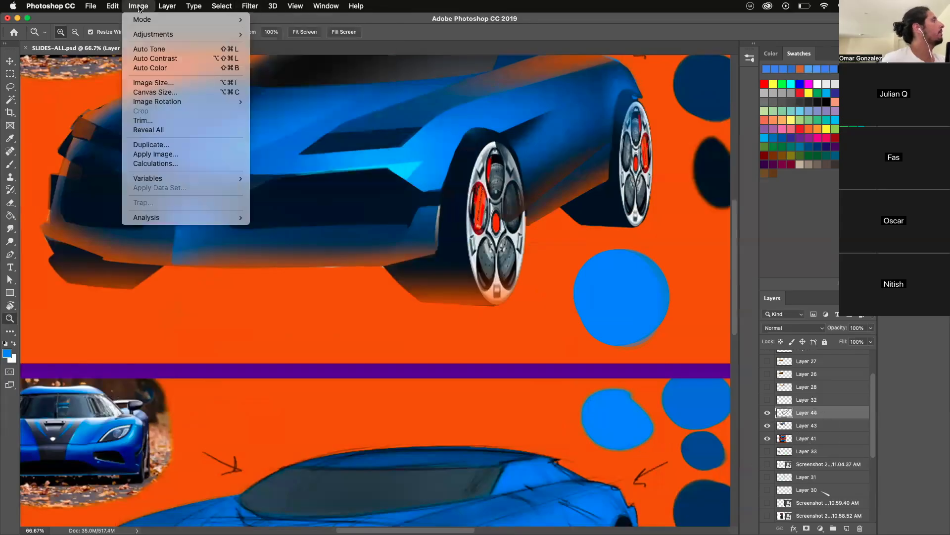
mouse_move(152, 34)
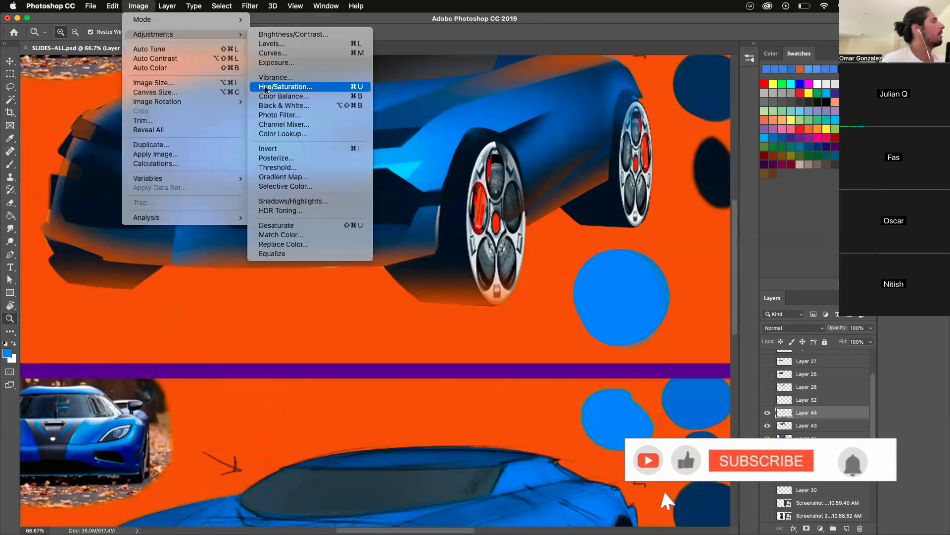
left_click(264, 44)
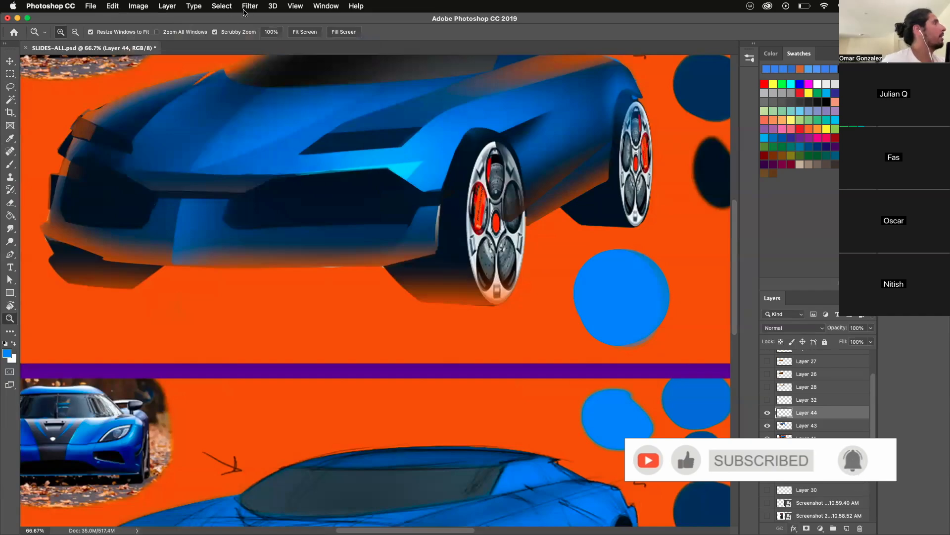
- Try a Gaussian Blur with a radius of about 19 pixels on the copied highlight layer
left_click(138, 6)
mouse_move(238, 34)
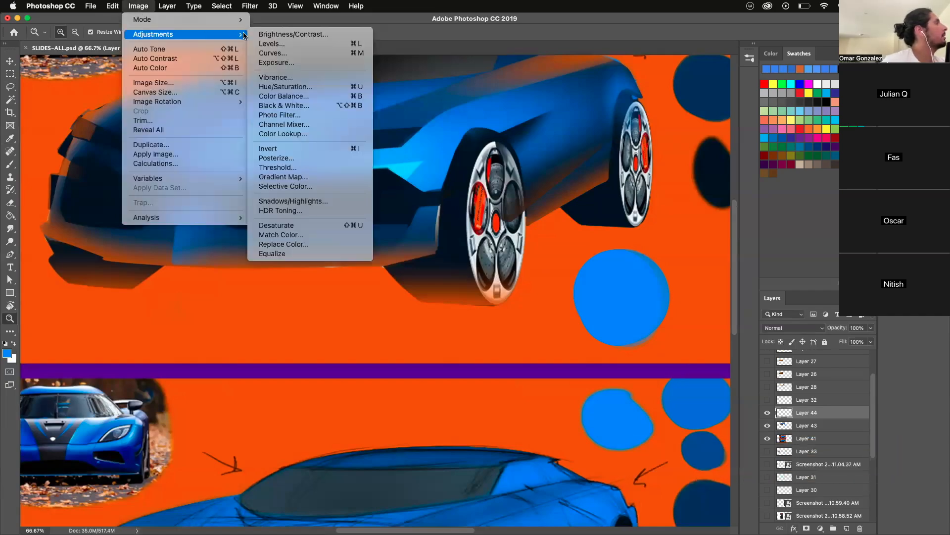
mouse_move(250, 6)
mouse_move(248, 126)
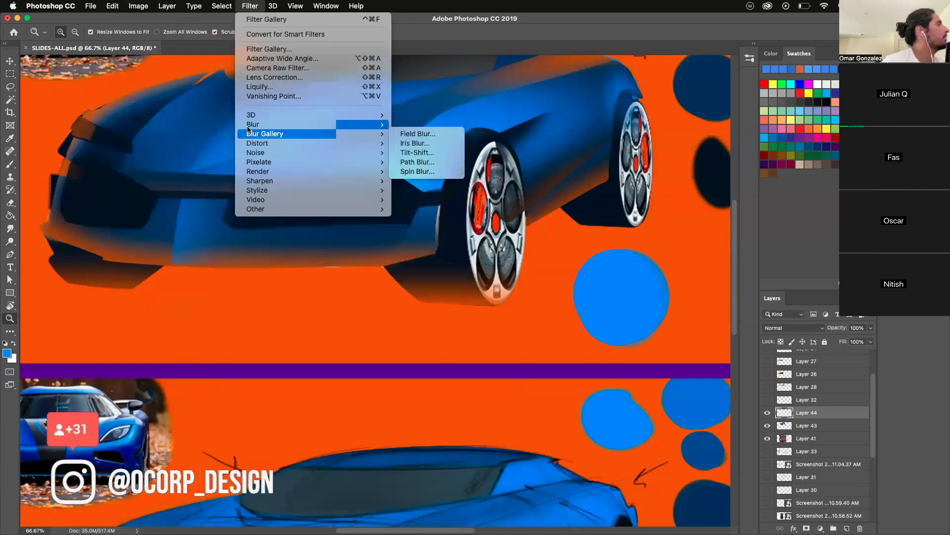
left_click(414, 162)
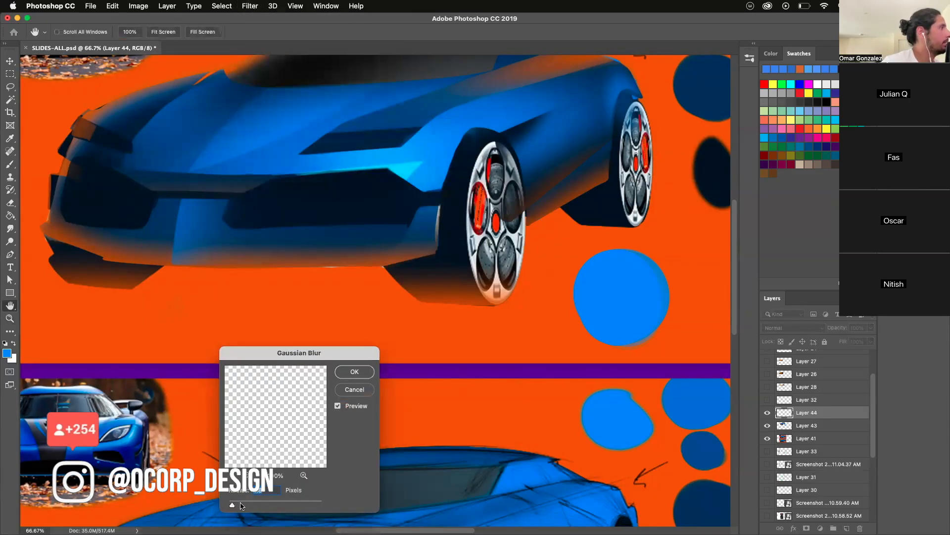
left_click(241, 504)
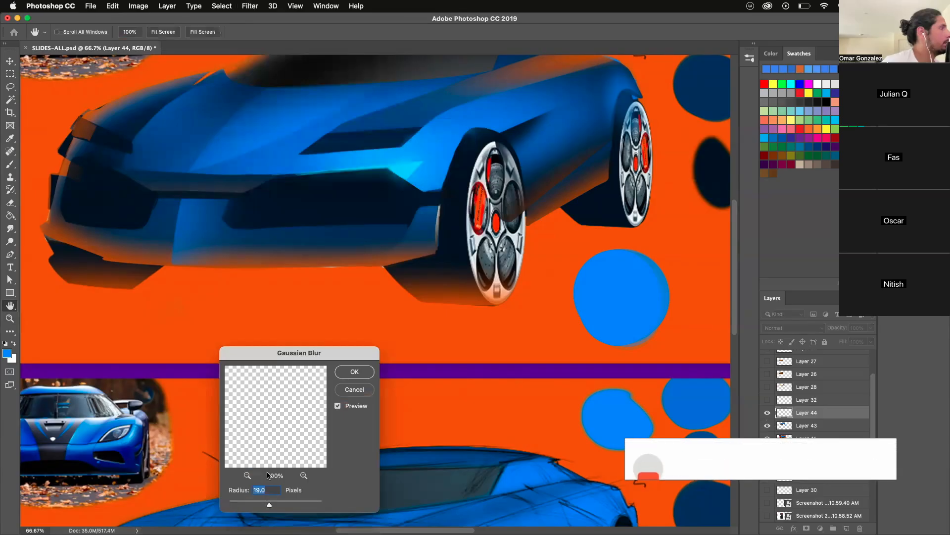
left_click_drag(272, 504, 267, 504)
left_click(355, 371)
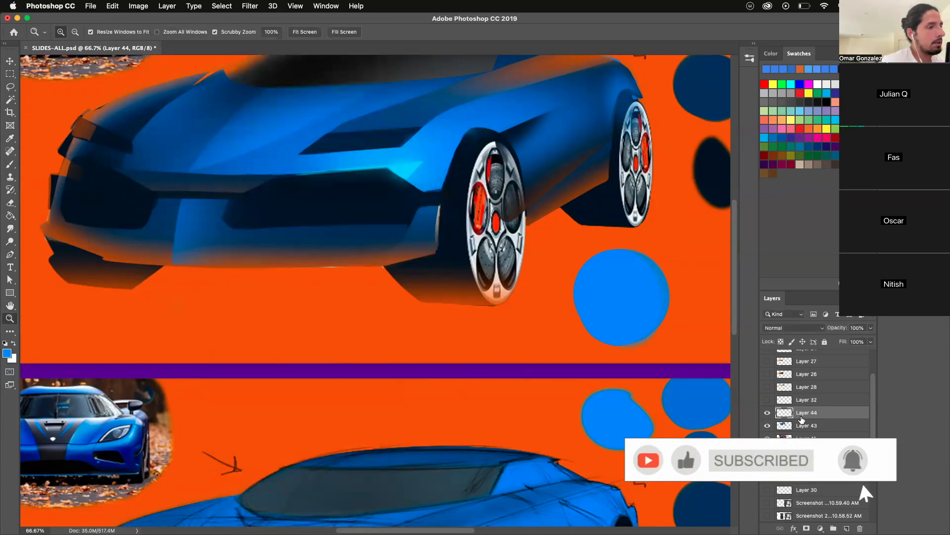
- Try duplicating the blurred highlight layer, then undo the duplication and the Gaussian Blur
left_click_drag(792, 527, 847, 527)
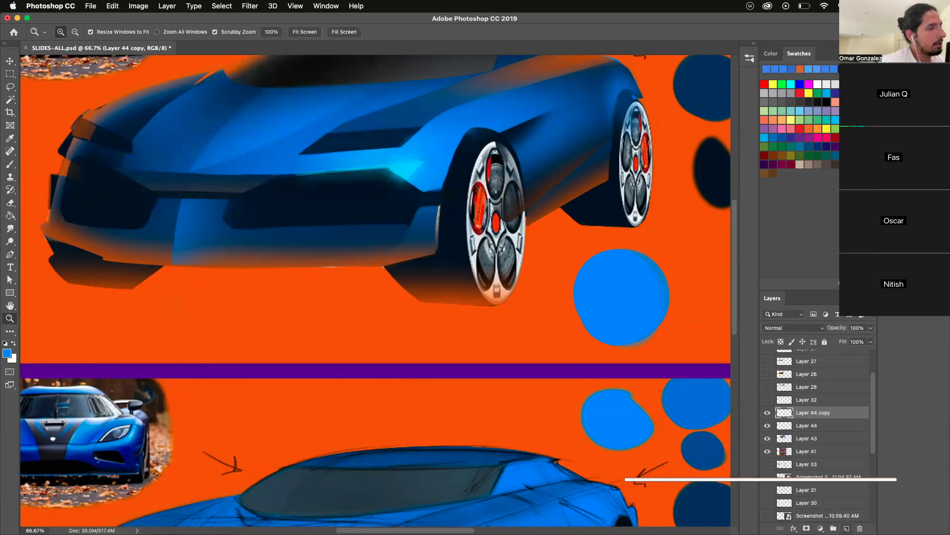
key("super+z")
key("super+z")
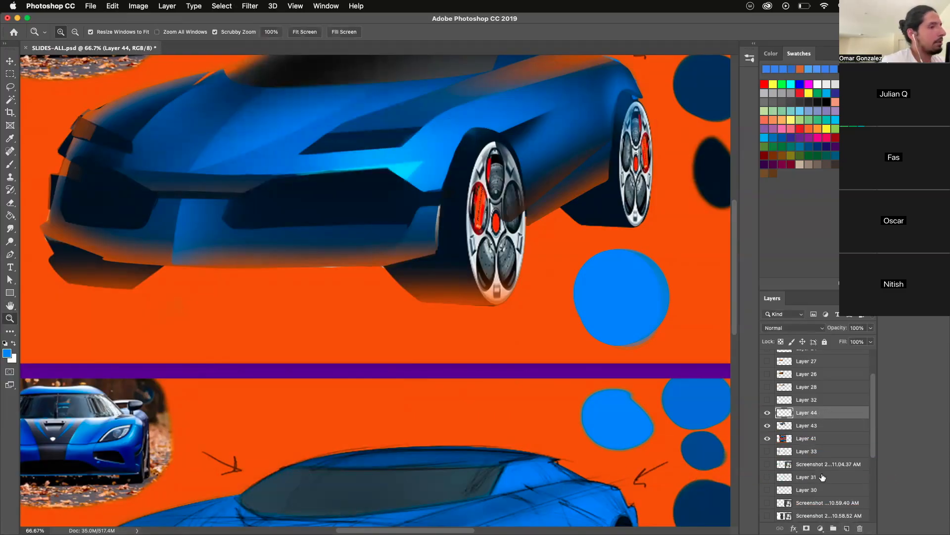
right_click(800, 418)
left_click(817, 504)
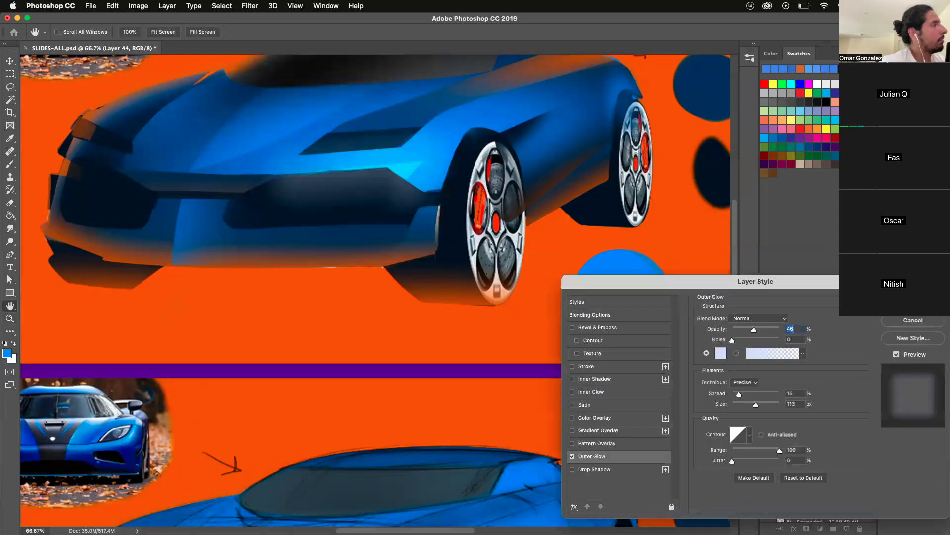
key("Escape")
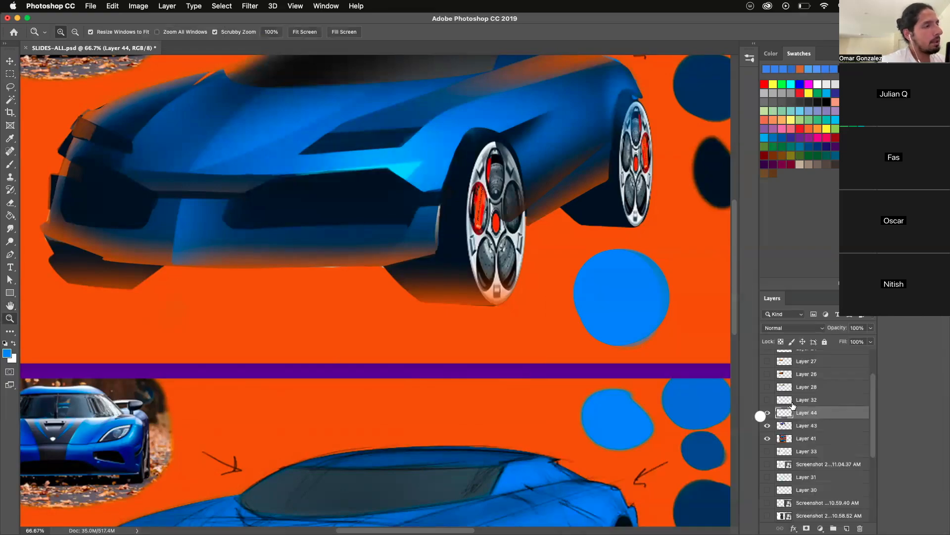
- Duplicate the highlight strip layer and apply a Gaussian Blur with a radius of 33.1 pixels to the lower copy
key("super+j")
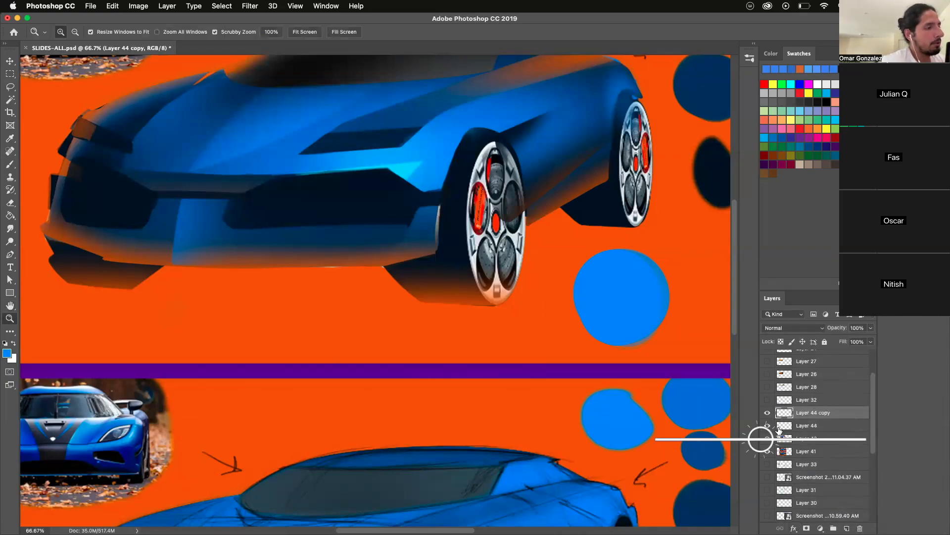
left_click(802, 428)
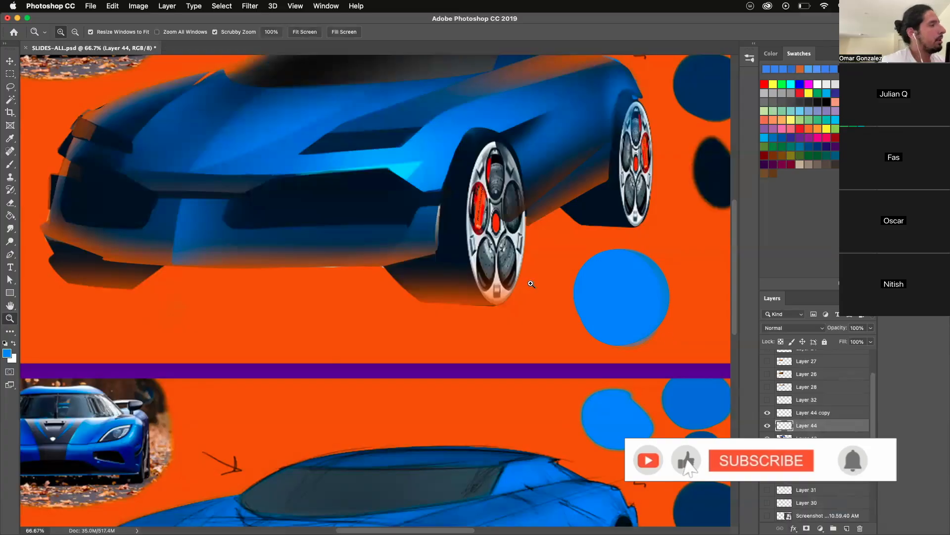
left_click(138, 6)
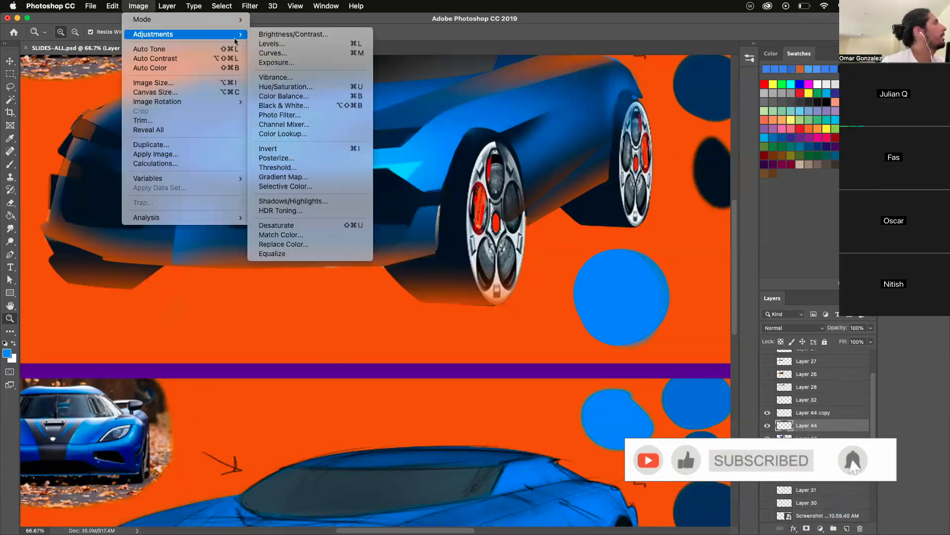
mouse_move(247, 7)
mouse_move(366, 125)
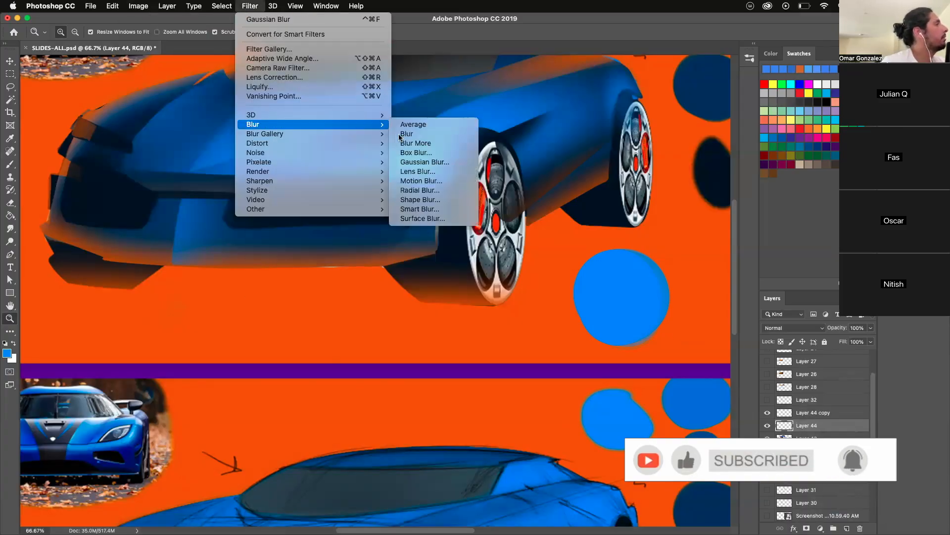
left_click(425, 162)
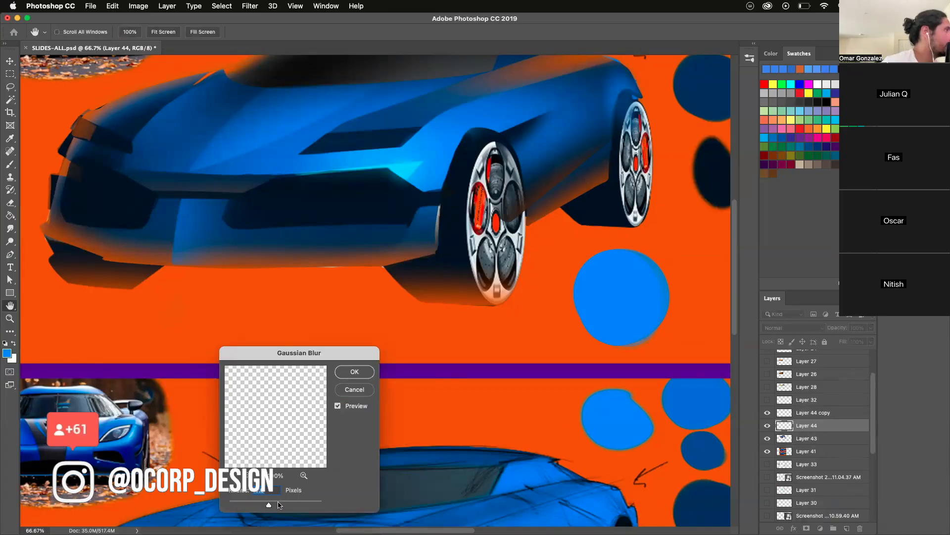
left_click_drag(265, 505, 275, 506)
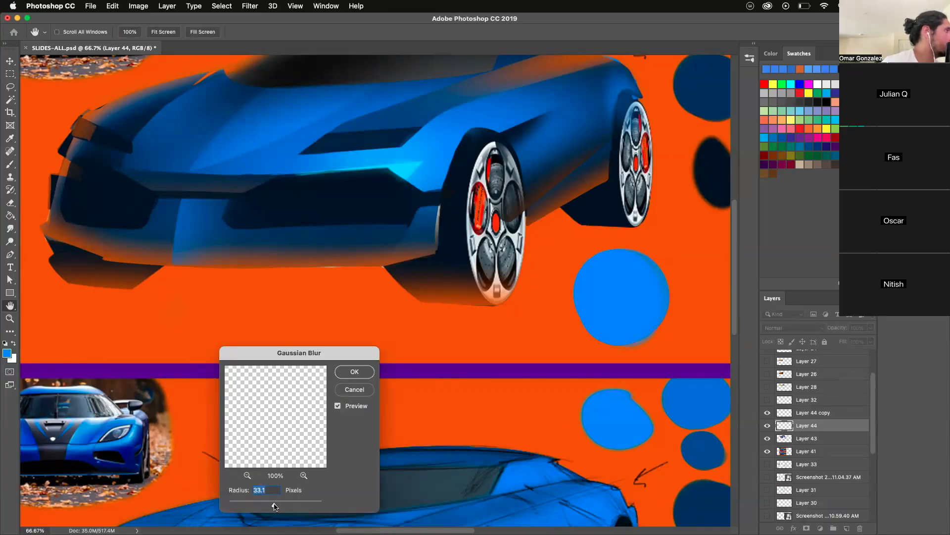
left_click(352, 373)
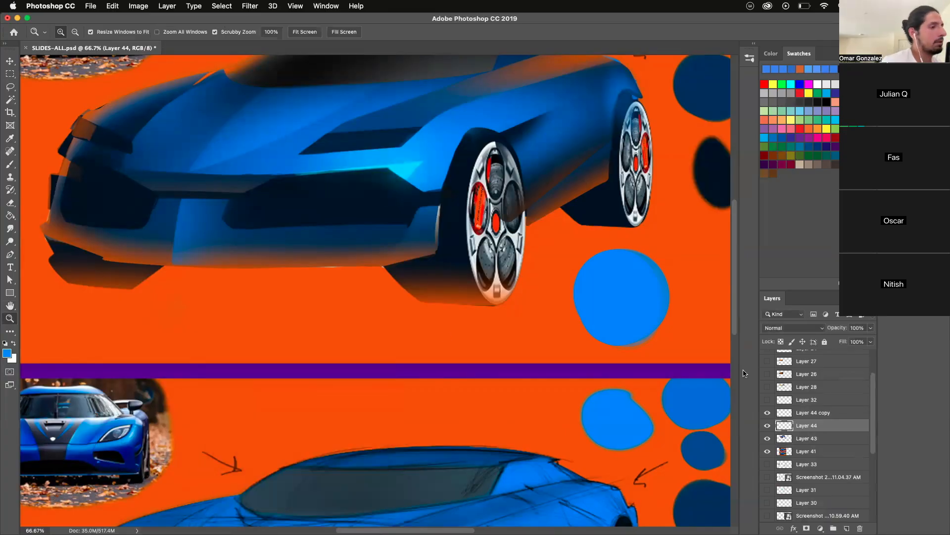
- Duplicate the blurred highlight layer and merge it with its duplicate to strengthen the glow
left_click_drag(803, 428, 847, 528)
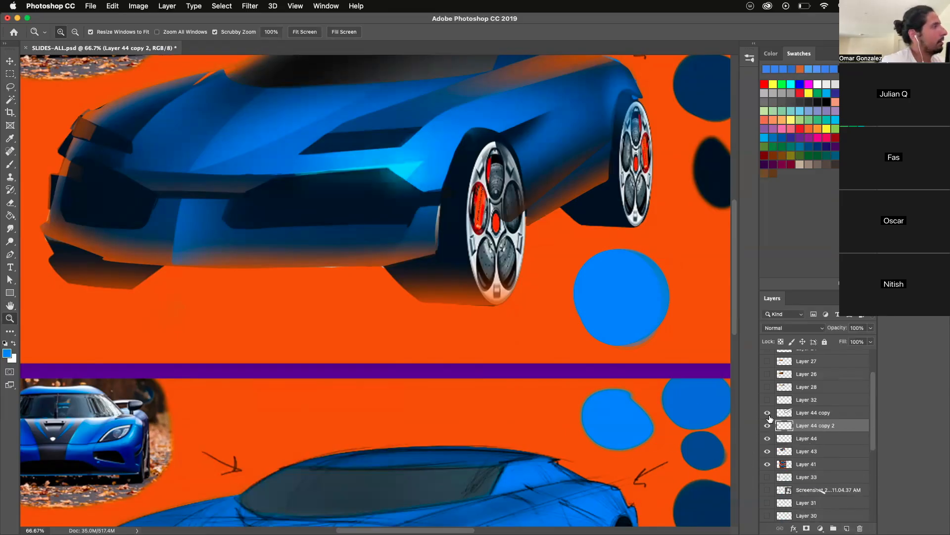
left_click(797, 438, "shift")
right_click(802, 429)
left_click(826, 377)
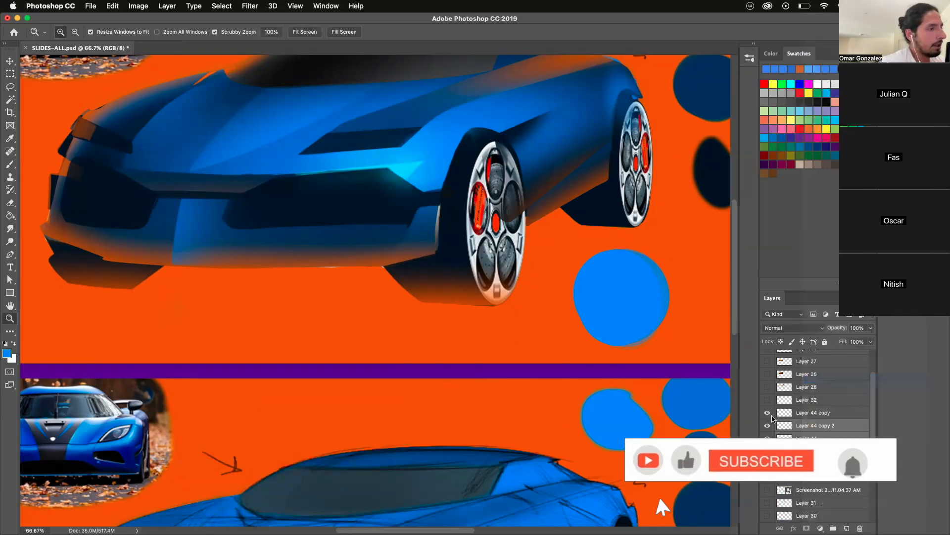
- Brighten the sharp highlight layer with Levels, setting the midtone input level to 1.18
left_click(780, 412)
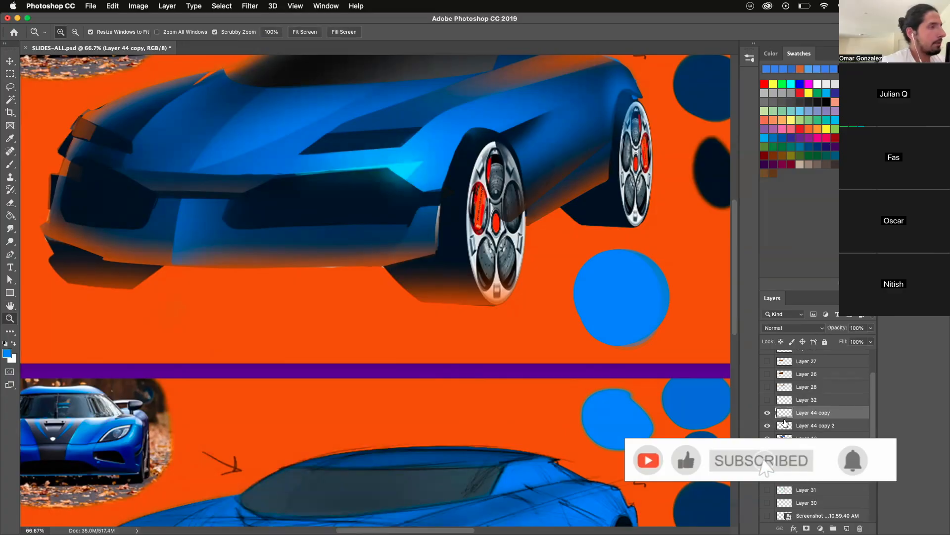
left_click(138, 6)
mouse_move(159, 34)
left_click(280, 42)
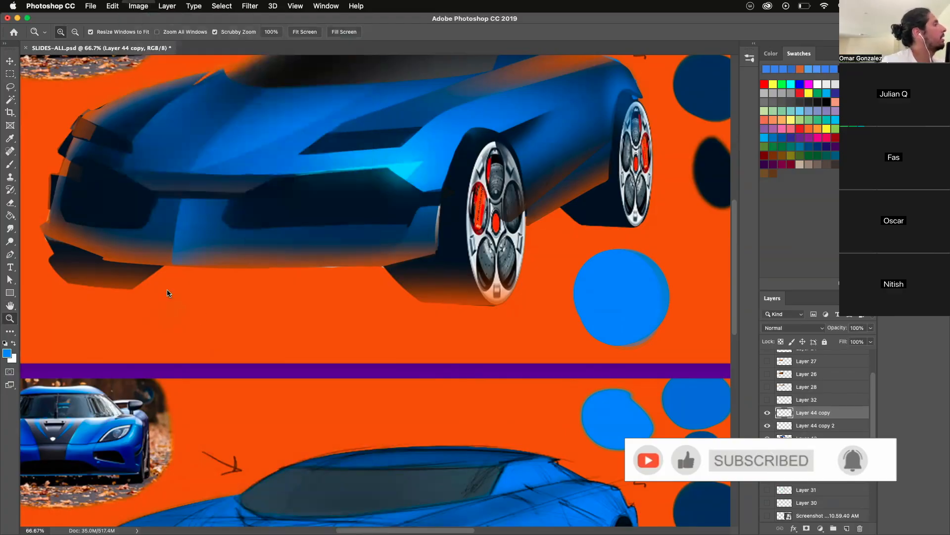
left_click_drag(250, 356, 238, 356)
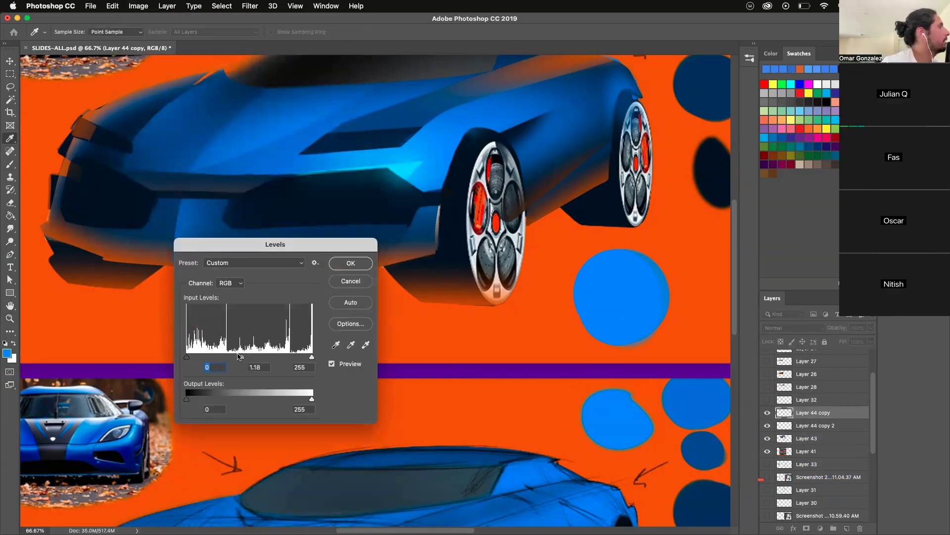
left_click(344, 263)
left_click_drag(316, 293, 332, 462)
left_click(316, 248)
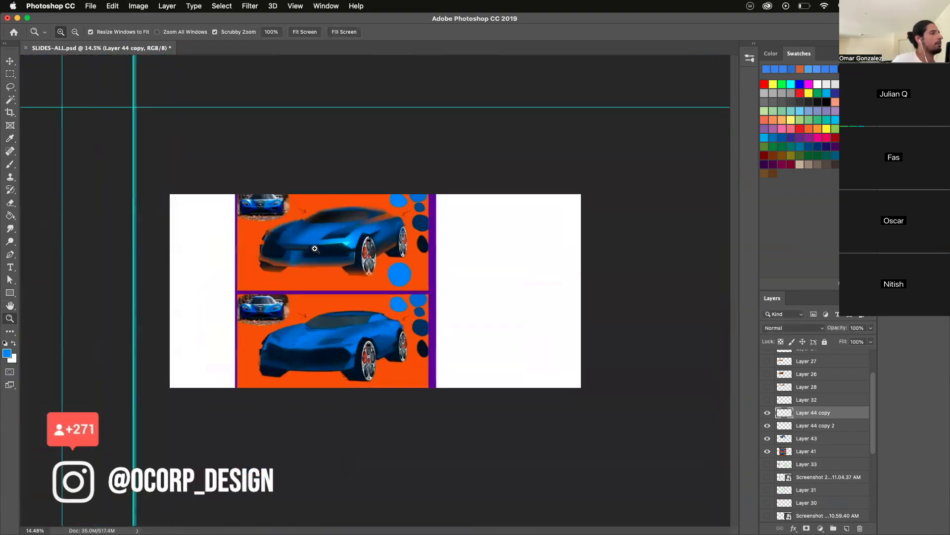
left_click(315, 248)
left_click(307, 232)
left_click(261, 151)
left_click(261, 150)
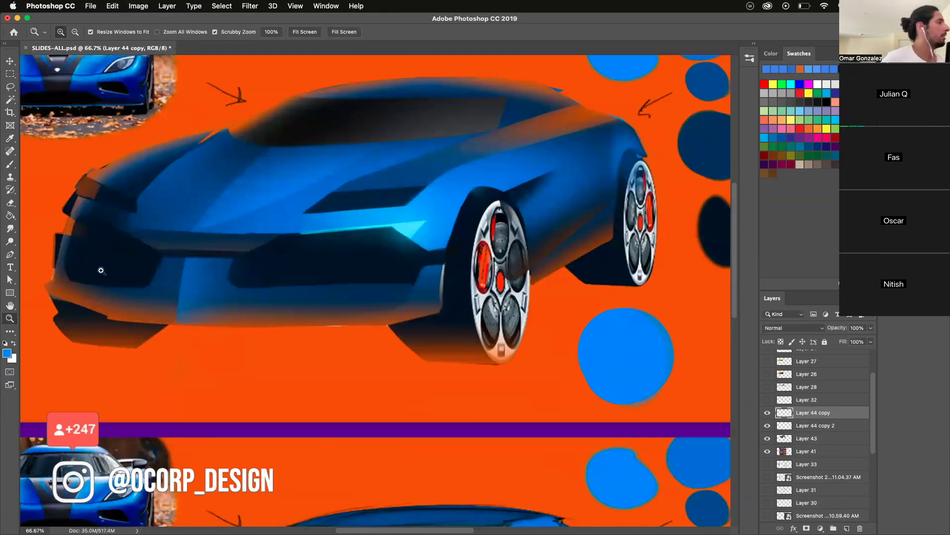
key("b")
left_click_drag(352, 231, 356, 409)
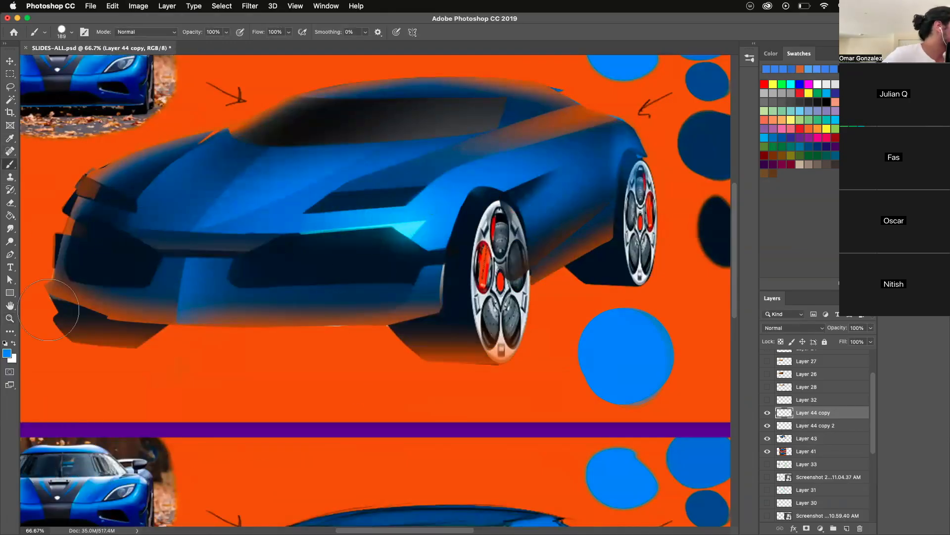
key("z")
left_click(331, 279)
key("b")
mouse_move(354, 226)
left_mouse_down()
mouse_move(342, 273)
mouse_move(356, 246)
mouse_move(484, 249)
left_mouse_up()
key("super+z")
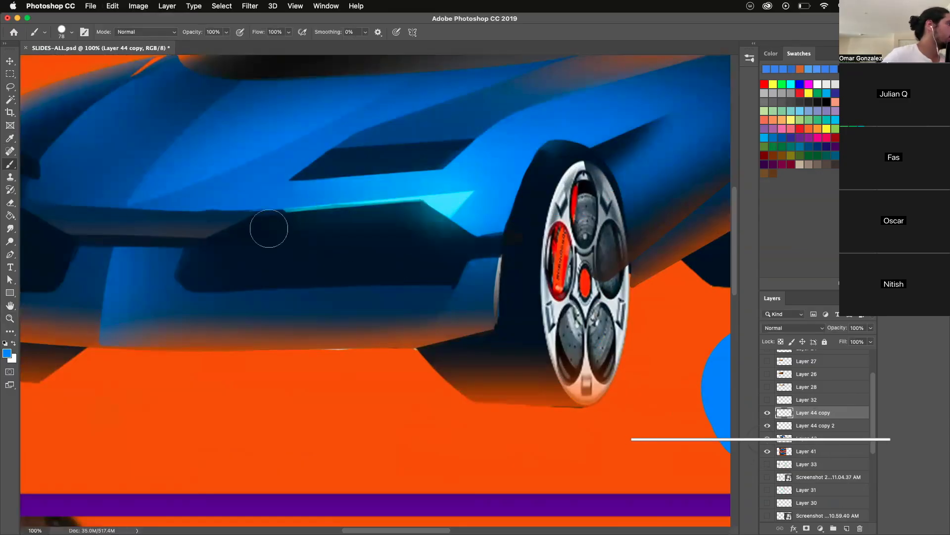
- Set the Eraser size to 134 pixels and make the merged blurred glow layer active for erasing
left_click(10, 204)
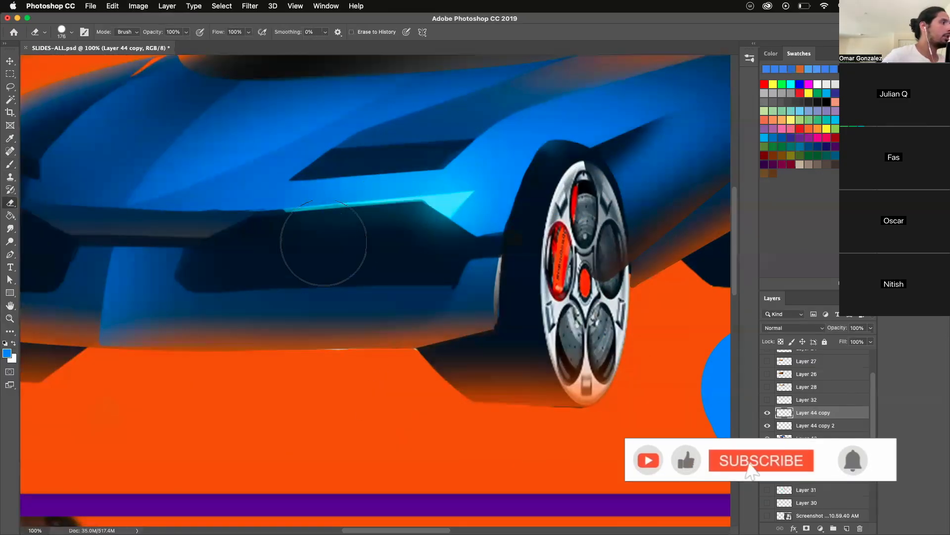
left_click_drag(385, 244, 374, 245)
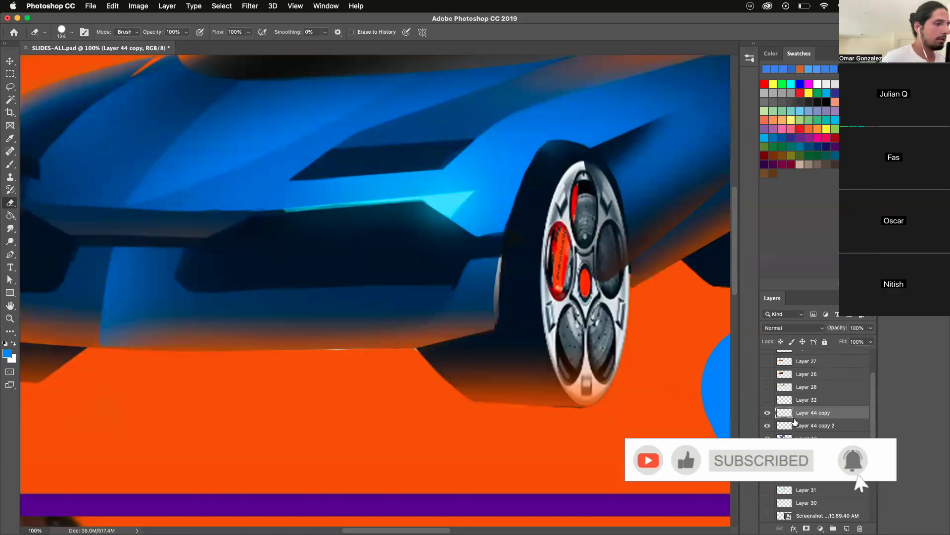
left_click(803, 427)
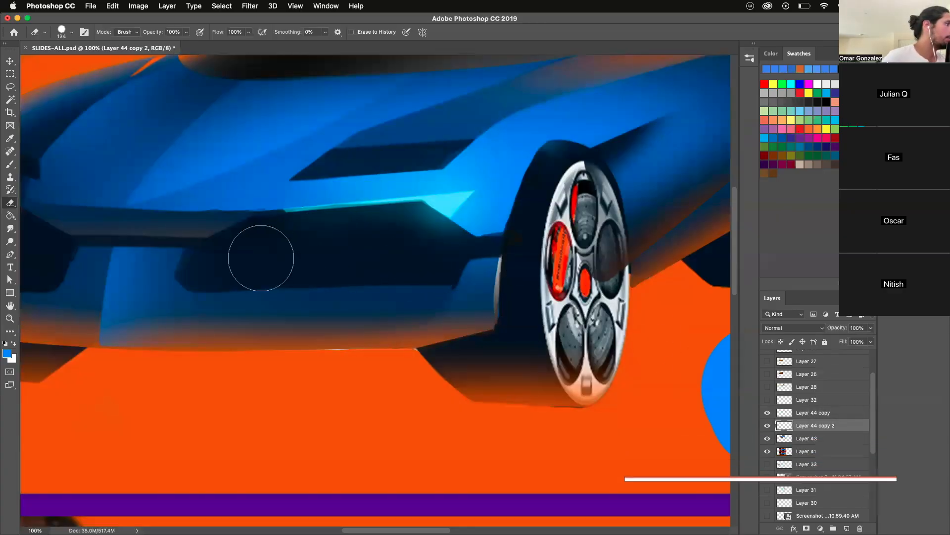
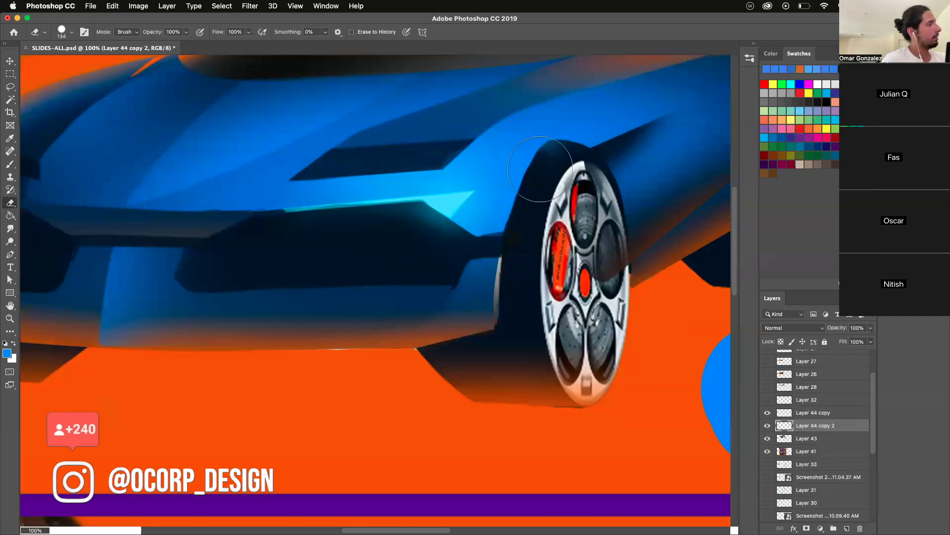
- Merge the blurred glow layer, Layer 44 copy 2, with the car rendering on Layer 43
left_click(10, 318)
left_click_drag(342, 357, 315, 464)
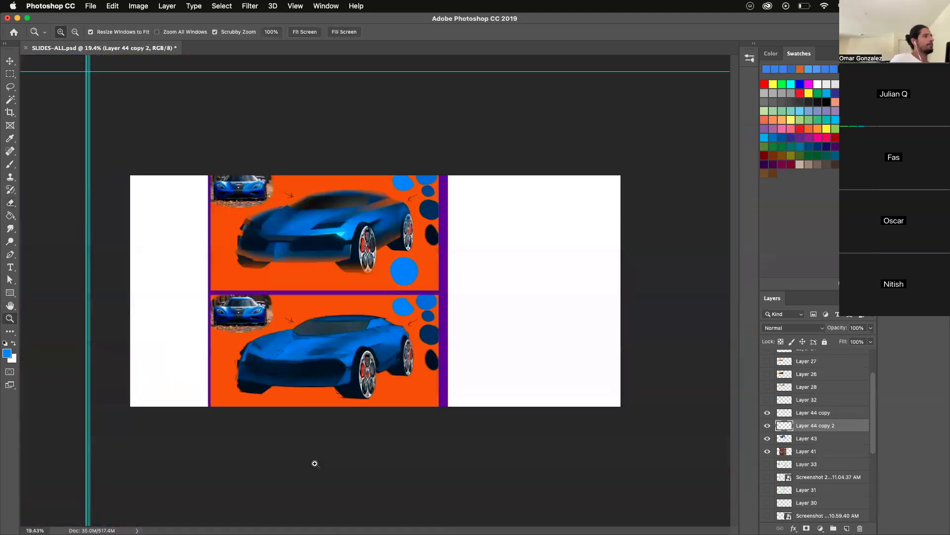
left_click(244, 245)
left_click(244, 244)
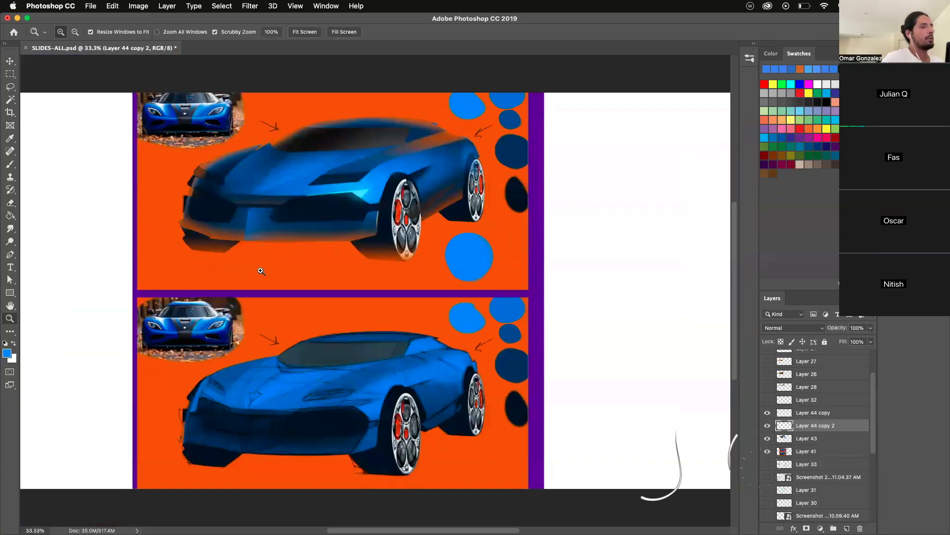
left_click(800, 443, "shift")
right_click(801, 441)
left_click(812, 378)
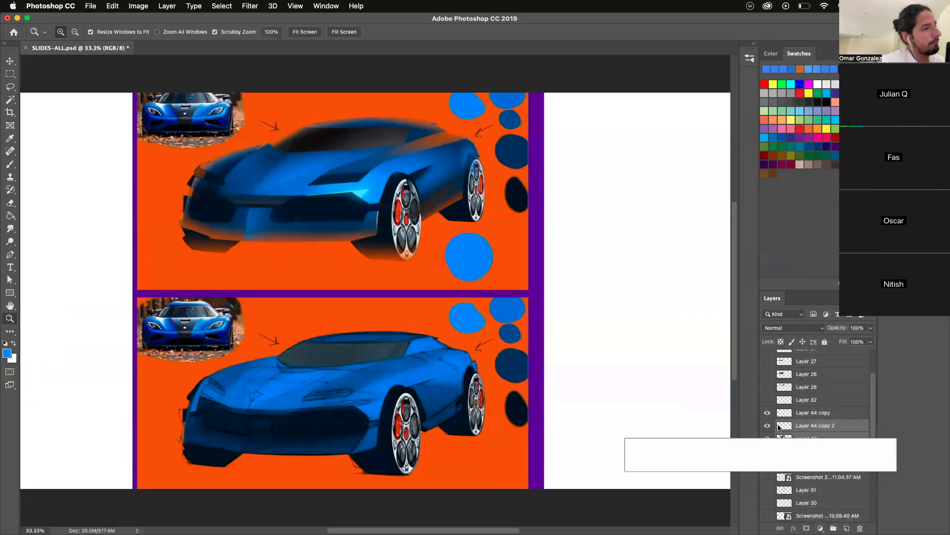
- Toggle the visibility of the merged car layer repeatedly to compare the artwork with and without it
left_click(768, 427)
left_click(767, 426)
left_click(769, 427)
left_click(769, 426)
left_click(769, 426)
left_click(770, 426)
left_click(770, 426)
left_click(770, 425)
left_click(770, 425)
left_click(771, 424)
left_click(770, 424)
left_click(771, 424)
left_click(772, 426)
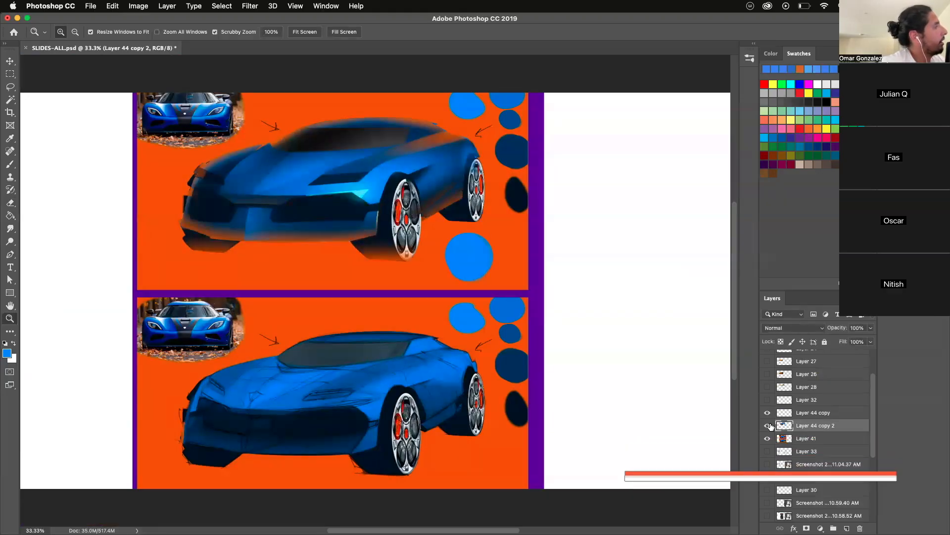
left_click(772, 426)
left_click(772, 426)
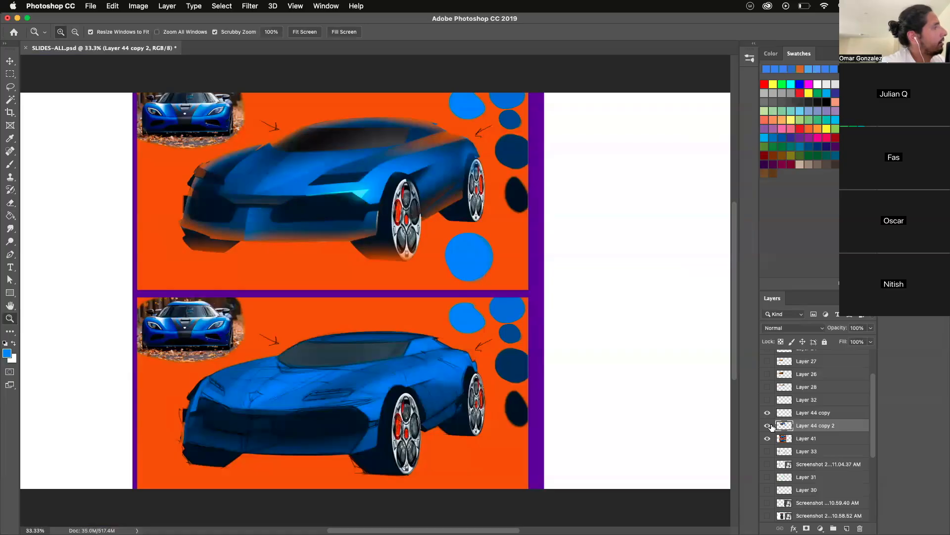
left_click(767, 428)
left_click(768, 427)
left_click(767, 427)
left_click(767, 427)
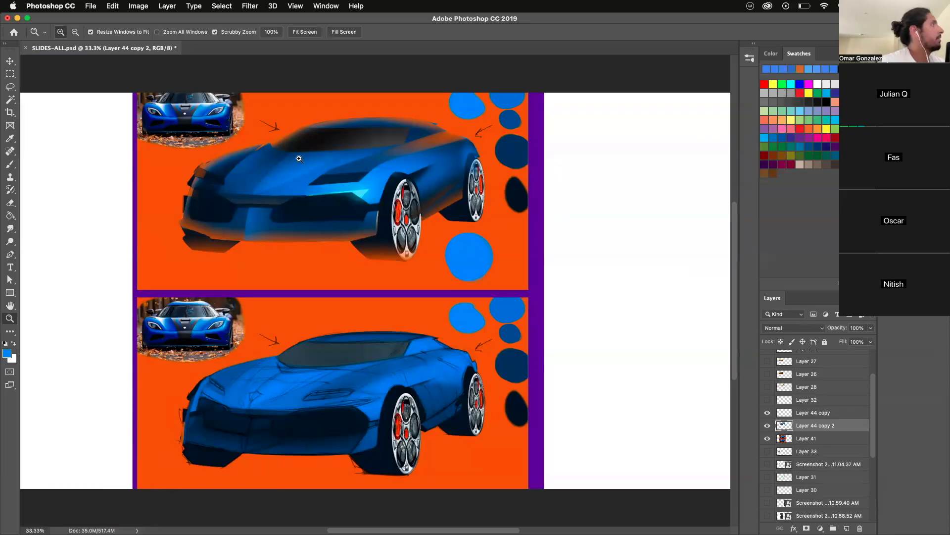
- Adjust the merged car layer with Levels, setting the midtone input to 0.89 and the white input to 210
left_click(138, 6)
mouse_move(180, 34)
left_click(277, 42)
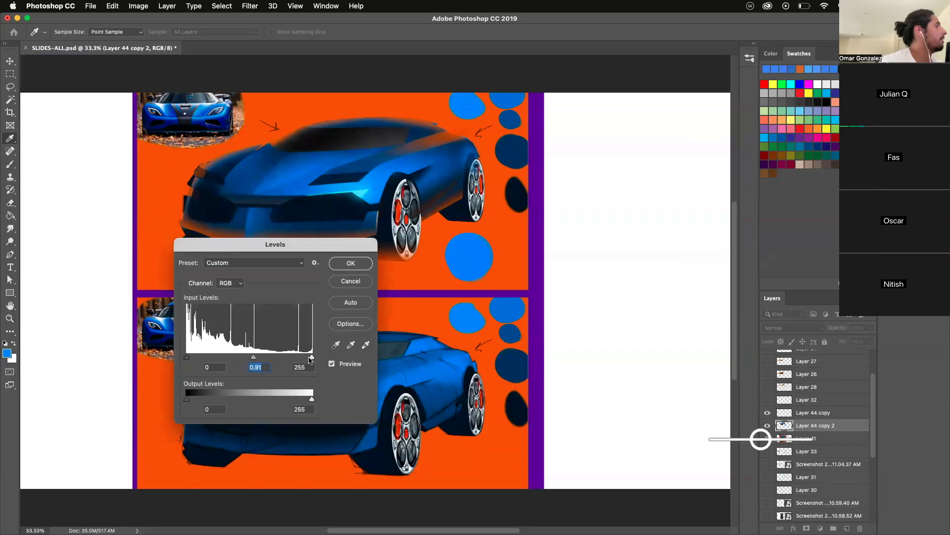
left_click_drag(309, 359, 237, 359)
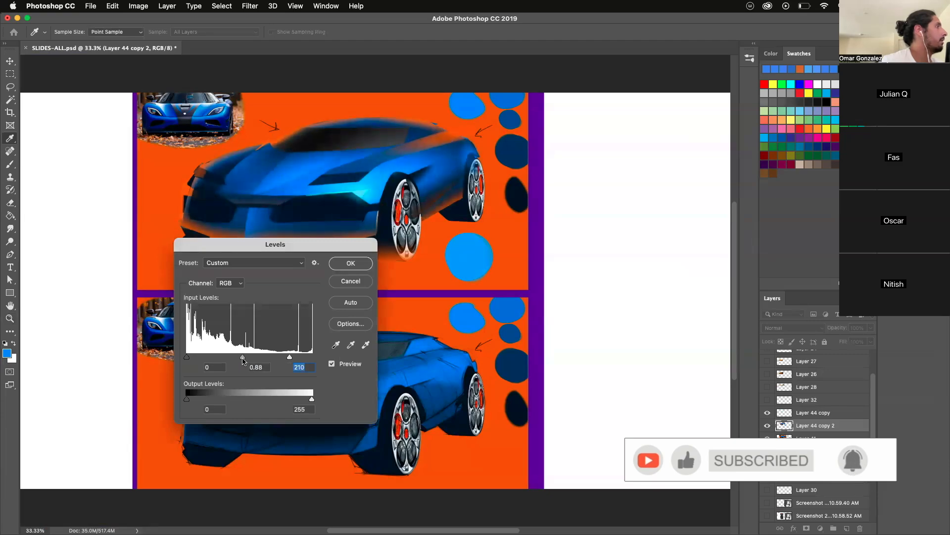
left_click(350, 281)
- Apply the Sharpen More filter to the merged car layer
key("z")
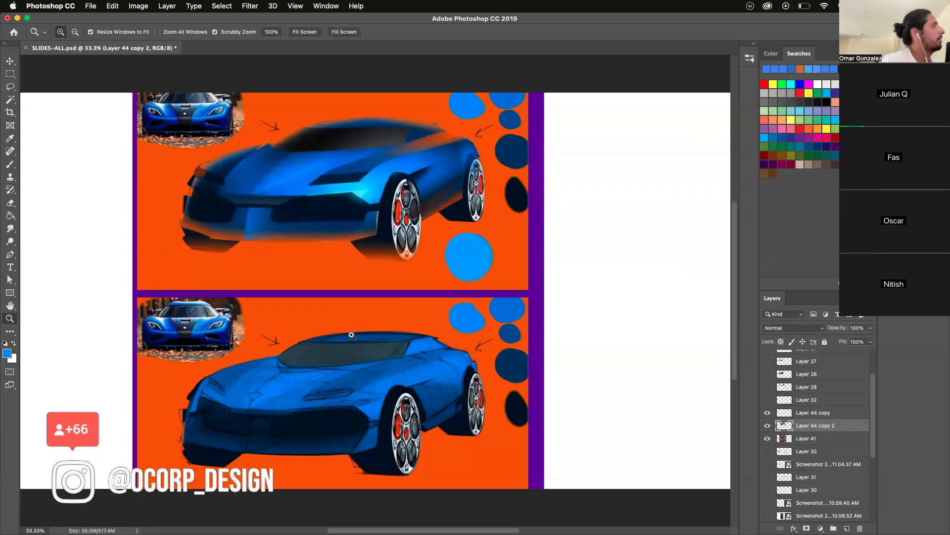
left_click(240, 184)
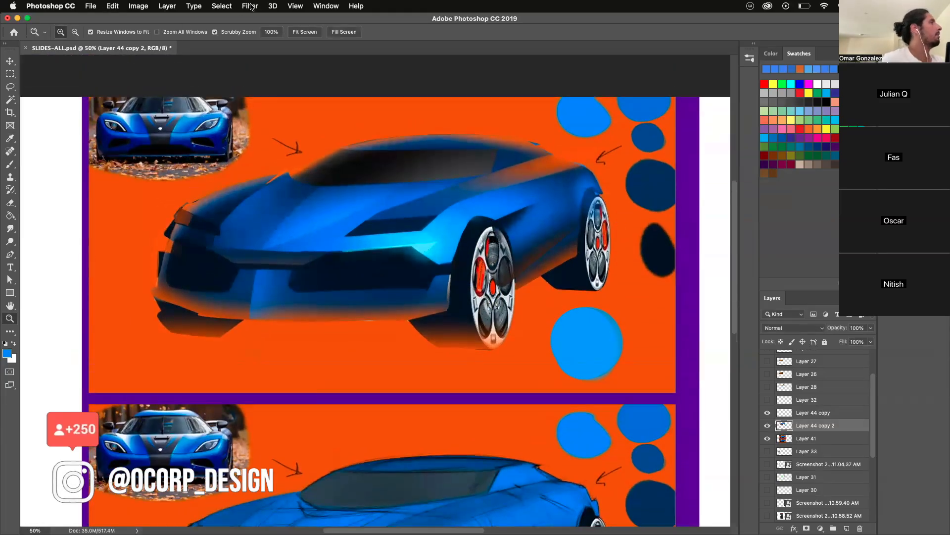
left_click(251, 6)
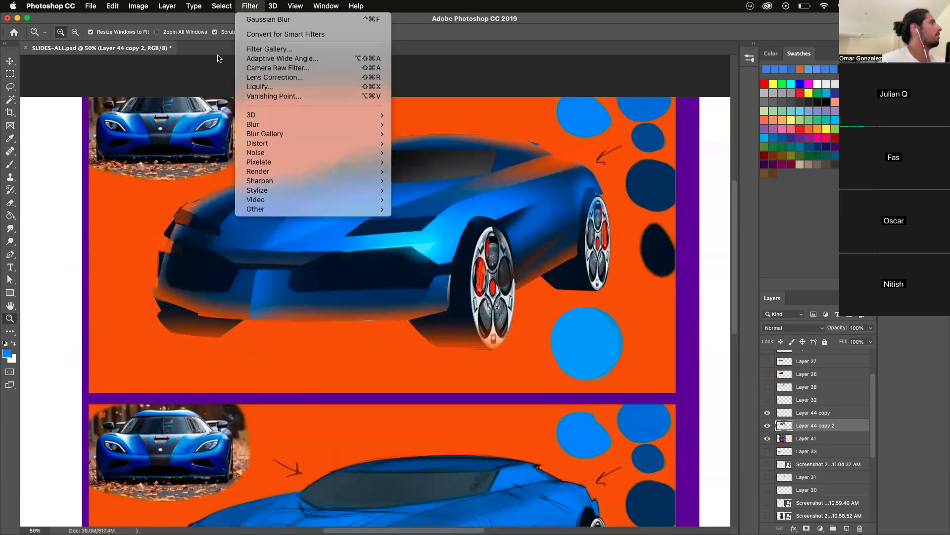
mouse_move(347, 181)
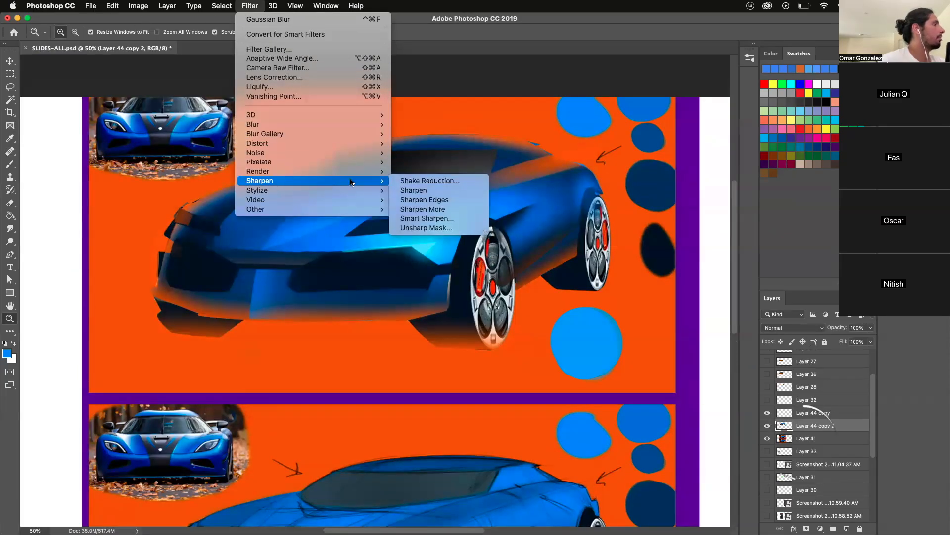
left_click(410, 209)
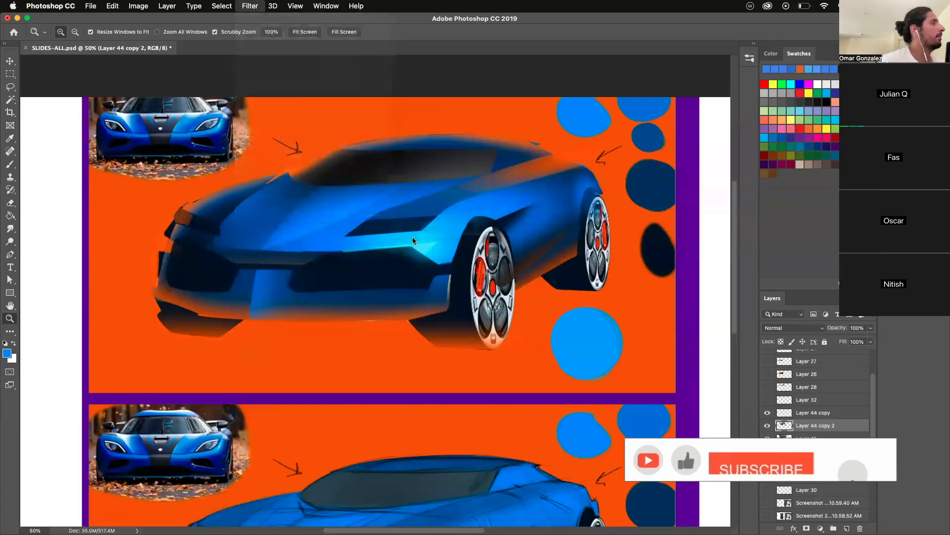
- Examine the sharpened hood, headlight opening, cyan highlight and front intakes up close
left_click(322, 272)
left_click(372, 333)
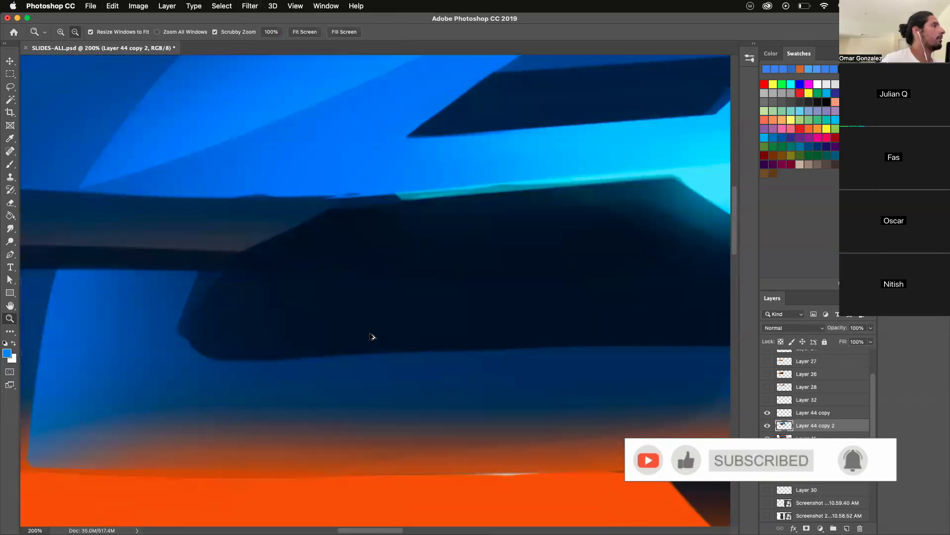
scroll(701, 251, "up", 5)
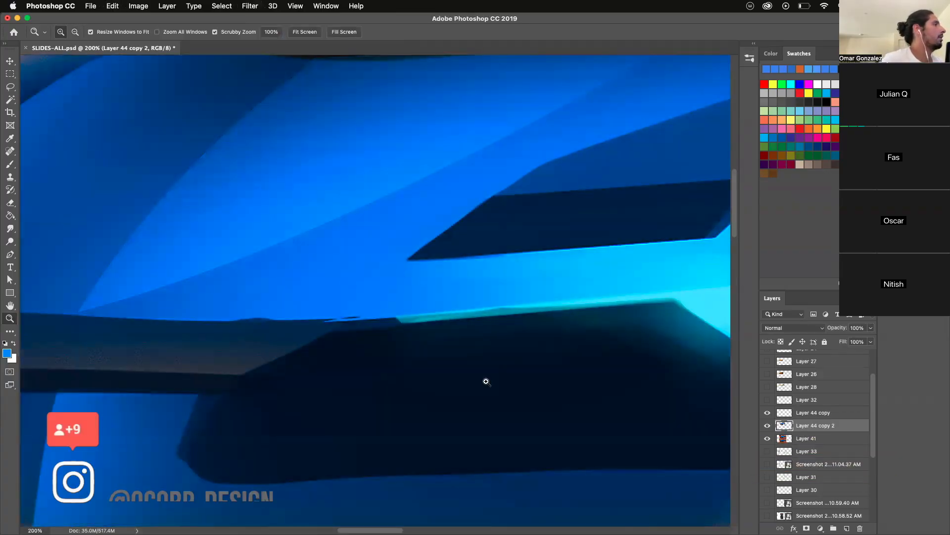
scroll(417, 313, "down", 2)
scroll(404, 327, "up", 2)
scroll(430, 380, "down", 2)
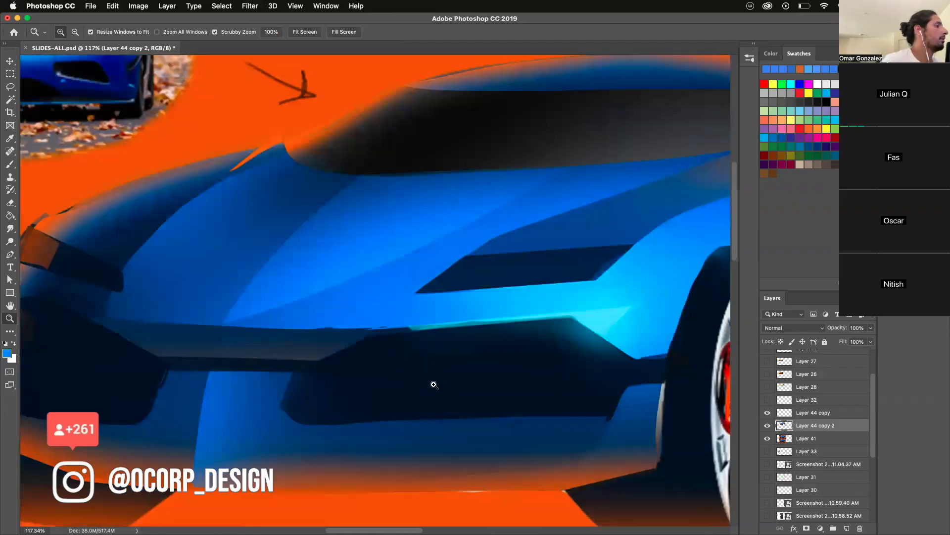
scroll(433, 384, "up", 2)
scroll(409, 393, "down", 1)
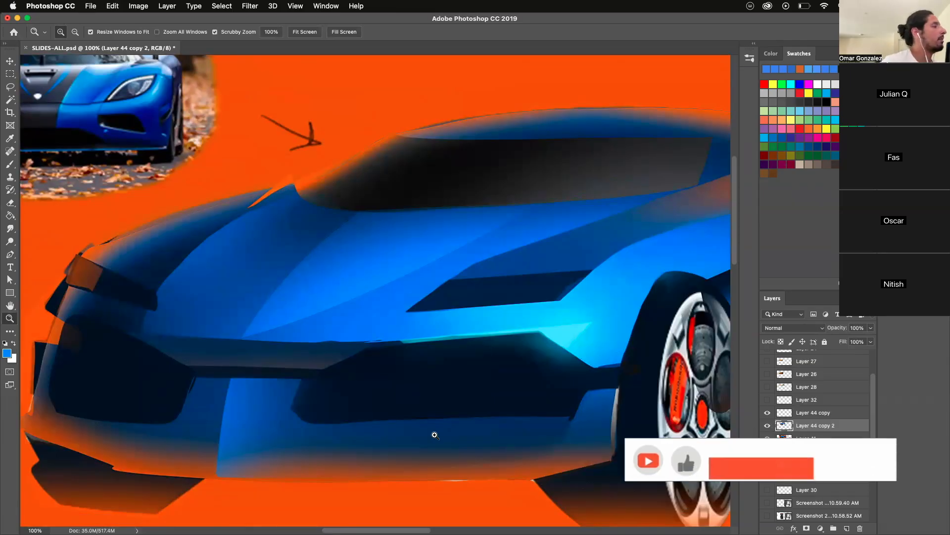
- Brush a muted purple-grey reflection onto the central nose strip between the intakes and undo the last stroke
key("b")
mouse_move(296, 344)
left_mouse_down()
mouse_move(297, 395)
mouse_move(328, 433)
left_mouse_up()
left_click_drag(273, 361, 313, 353)
left_click(259, 355, "alt")
mouse_move(201, 358)
left_mouse_down()
mouse_move(317, 362)
mouse_move(189, 360)
mouse_move(316, 363)
left_mouse_up()
key("super+z")
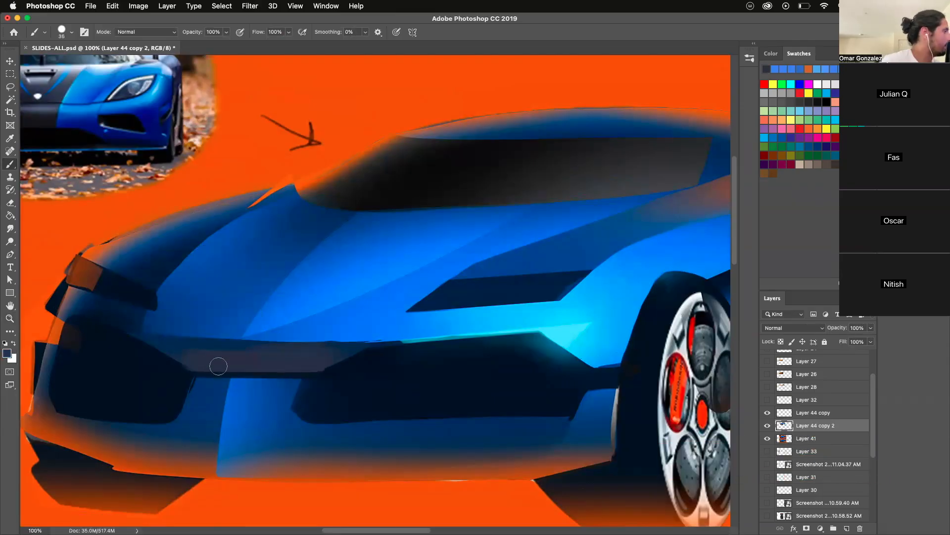
- Extend the nose strip toward the far intake with a muted reddish-brown reflection, using a 36-pixel brush
left_click(196, 347, "alt")
left_click(191, 458, "alt")
mouse_move(194, 354)
left_mouse_down()
mouse_move(223, 372)
mouse_move(181, 355)
mouse_move(198, 352)
mouse_move(155, 344)
mouse_move(215, 366)
mouse_move(301, 359)
left_mouse_up()
left_click(203, 357, "alt")
key("super+z")
left_click(190, 359, "alt")
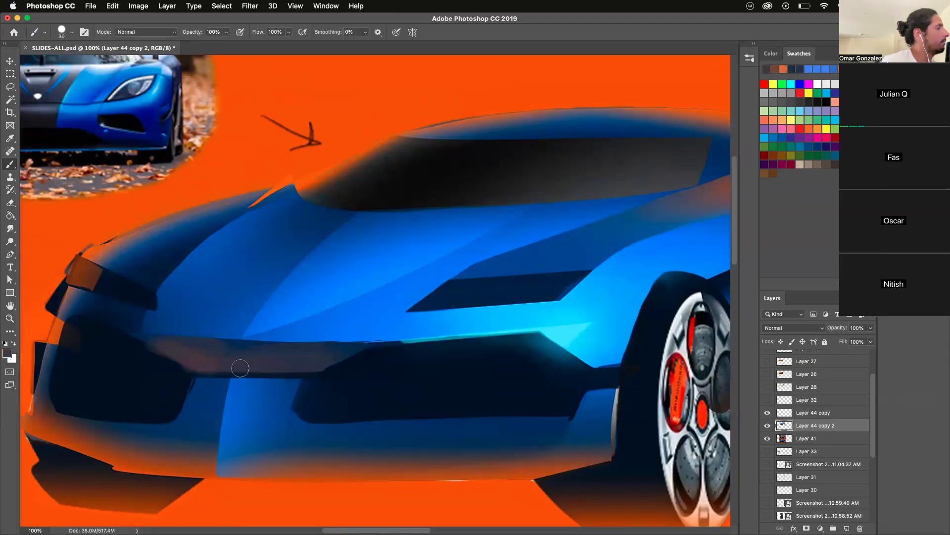
- Brush blue onto the bumper beside the far intake and darken the lower edge of the nose strip
mouse_move(222, 383)
left_mouse_down()
mouse_move(202, 381)
mouse_move(210, 391)
mouse_move(190, 435)
left_mouse_up()
left_click(199, 392, "alt")
left_click(208, 402, "alt")
left_click(177, 373, "alt")
mouse_move(162, 355)
left_mouse_down()
mouse_move(187, 381)
mouse_move(178, 371)
mouse_move(337, 370)
left_mouse_up()
key("super+z")
left_click_drag(185, 370, 356, 384)
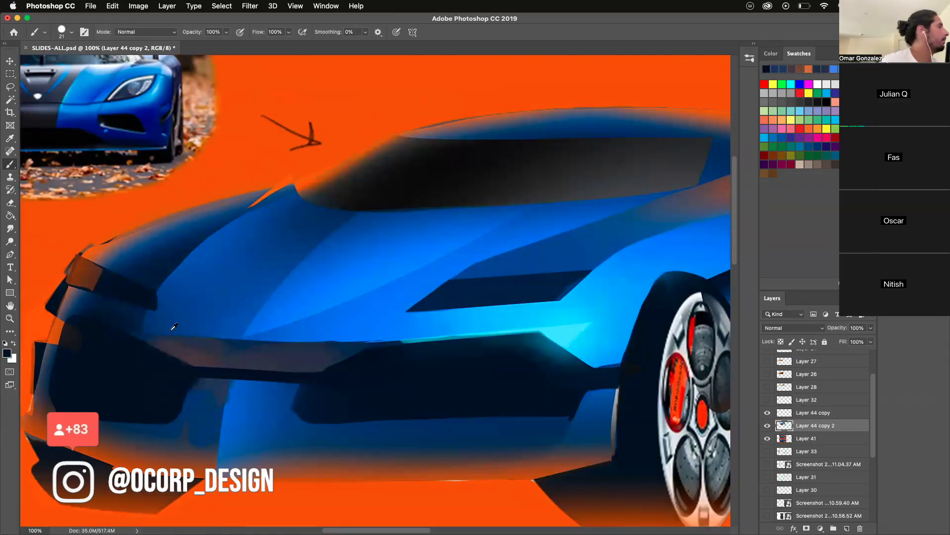
left_click(73, 301, "alt")
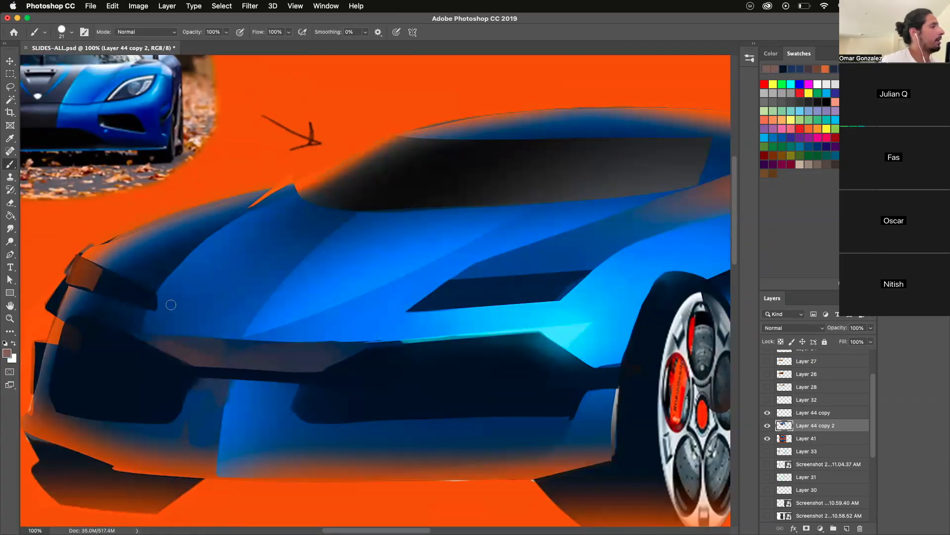
- Lasso the near headlight opening, shade its upper part near-black with a soft 166-pixel brush, and deselect
left_click(10, 88)
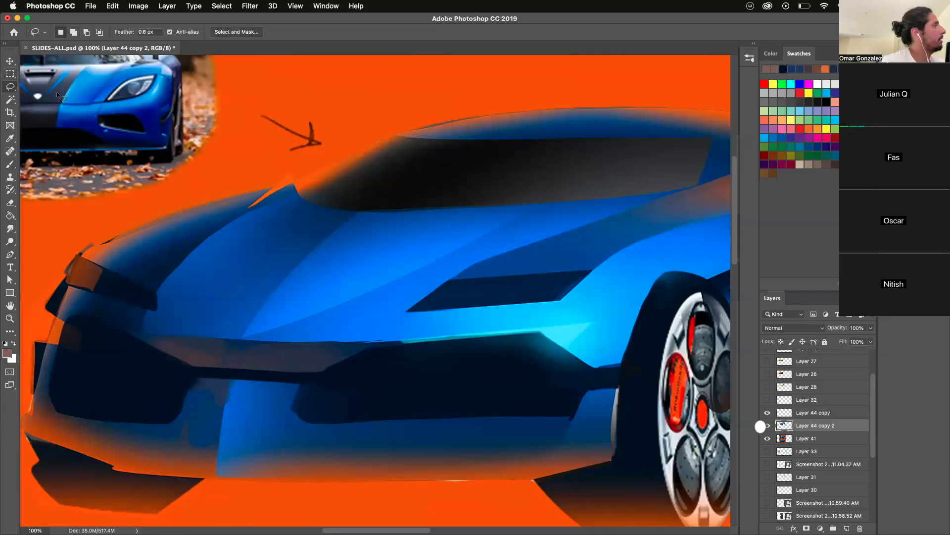
mouse_move(408, 310)
left_mouse_down()
mouse_move(448, 279)
mouse_move(588, 271)
mouse_move(561, 302)
mouse_move(483, 304)
left_mouse_up()
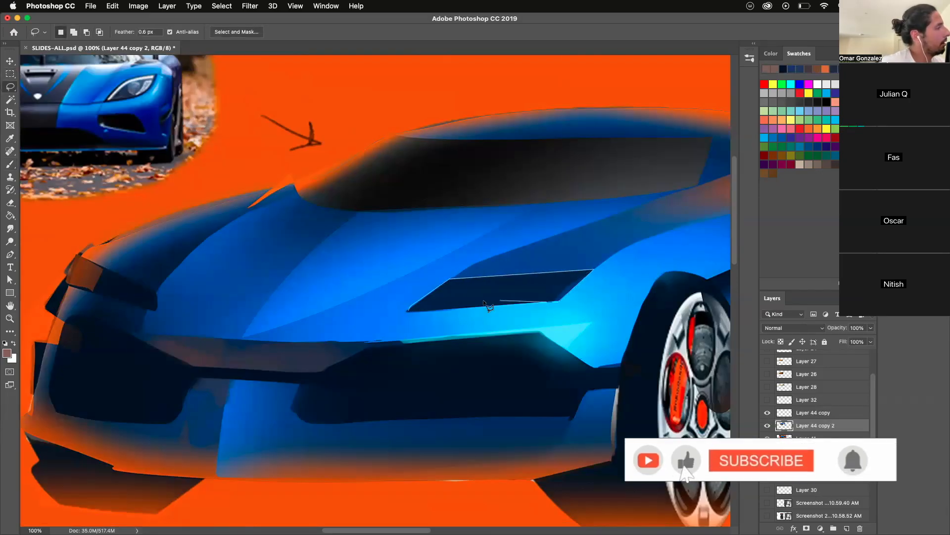
key("b")
left_click(482, 173, "alt")
mouse_move(460, 269)
left_mouse_down()
mouse_move(475, 268)
mouse_move(450, 240)
left_mouse_up()
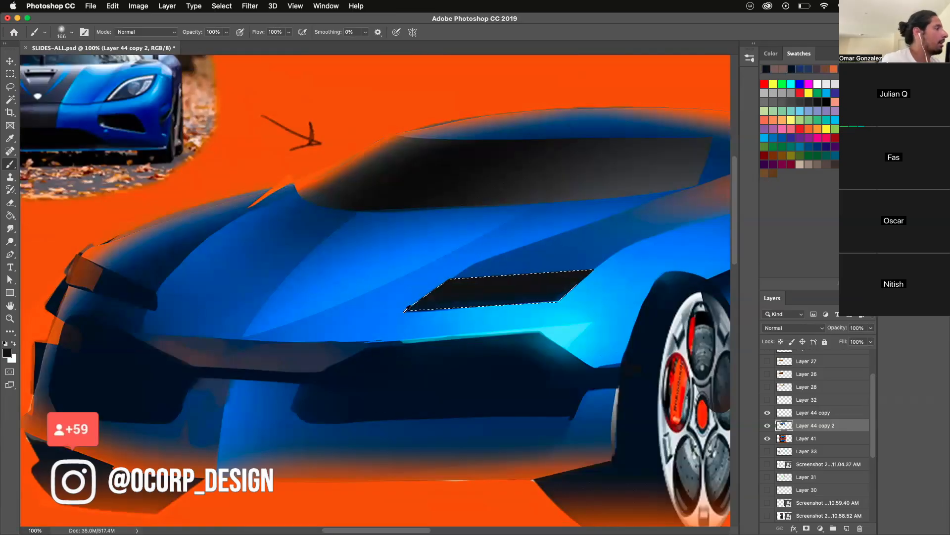
left_click(396, 320, "alt")
key("super+d")
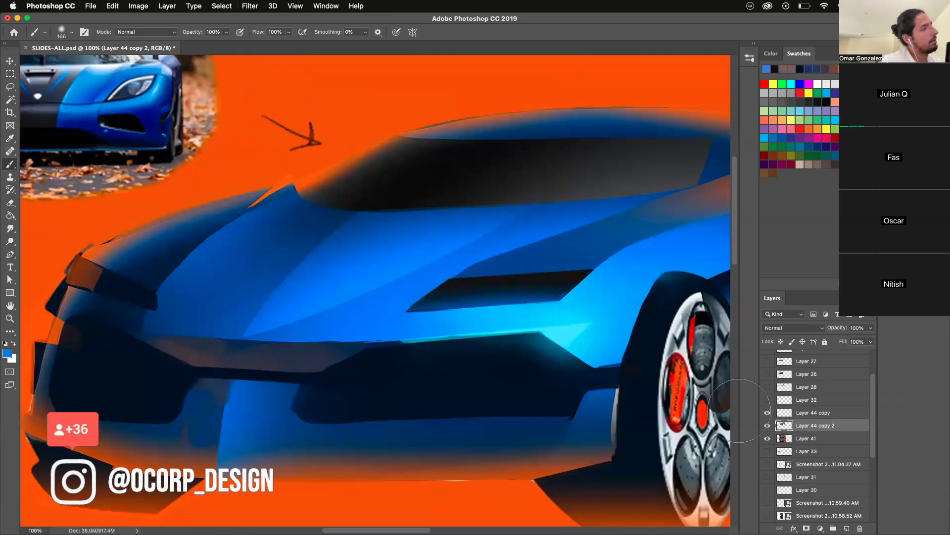
- On a new layer, lasso a thin light strip inside the near headlight and brush it with near-white
key("super+shift+alt+n")
left_click(14, 91)
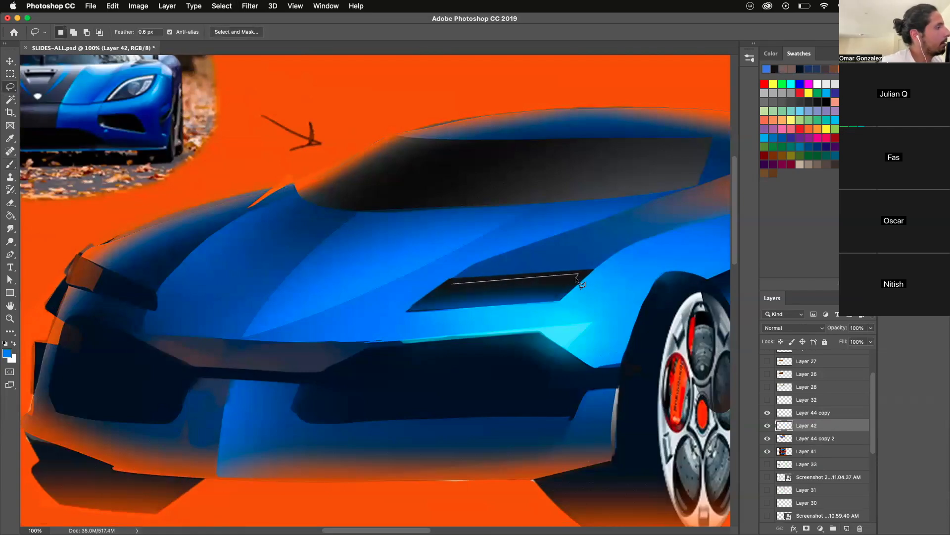
left_click(447, 289)
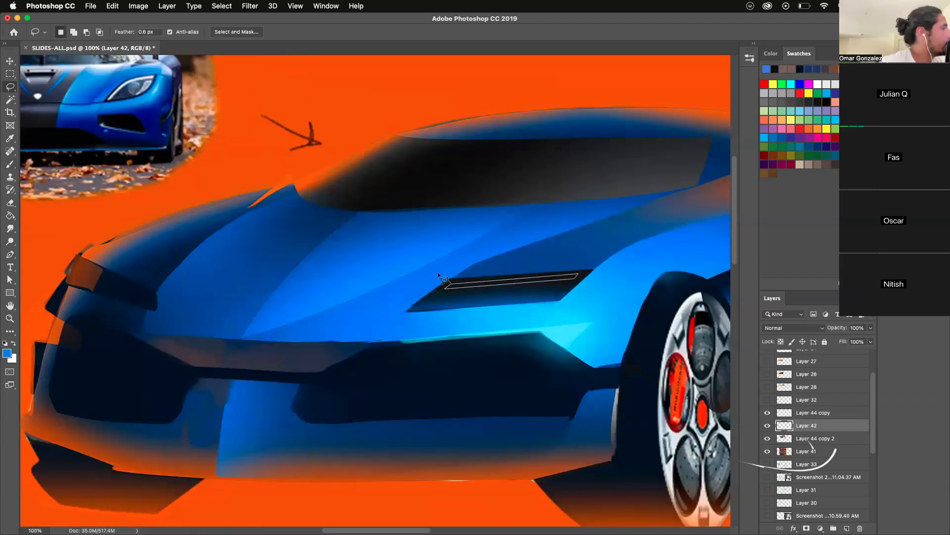
key("b")
left_click(818, 84)
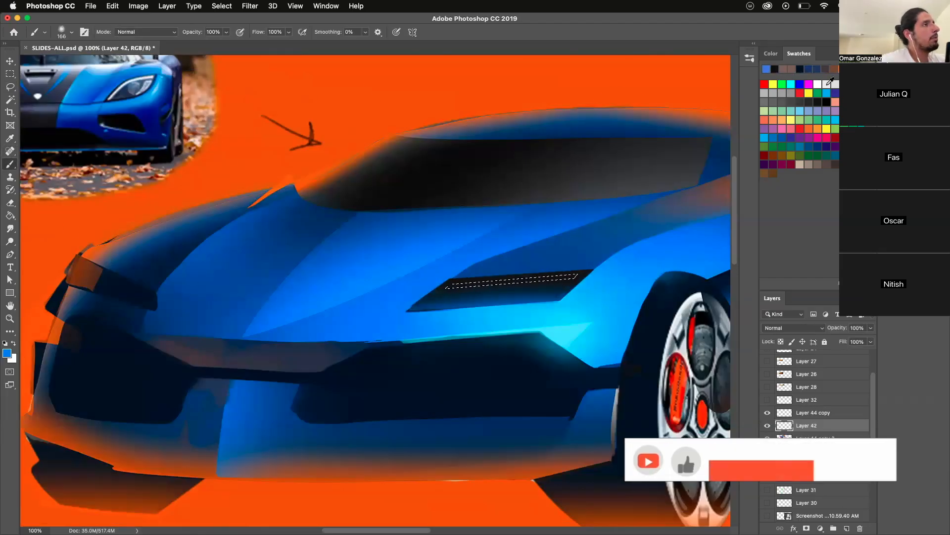
left_click_drag(475, 297, 564, 293)
mouse_move(436, 322)
left_mouse_down()
mouse_move(560, 302)
mouse_move(463, 218)
mouse_move(502, 327)
left_mouse_up()
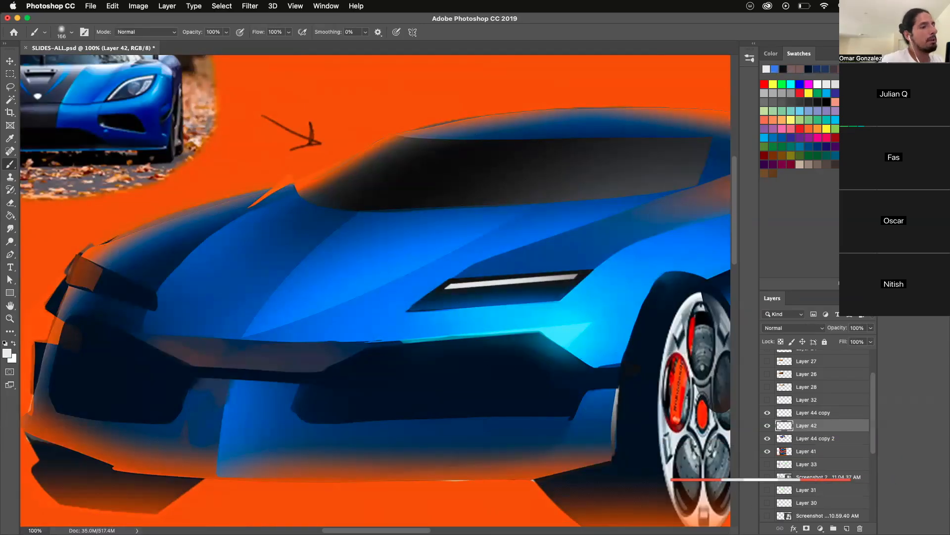
- Lasso the area along the lower edge of the near headlight's light strip, shade it with black, and deselect
left_click(14, 88)
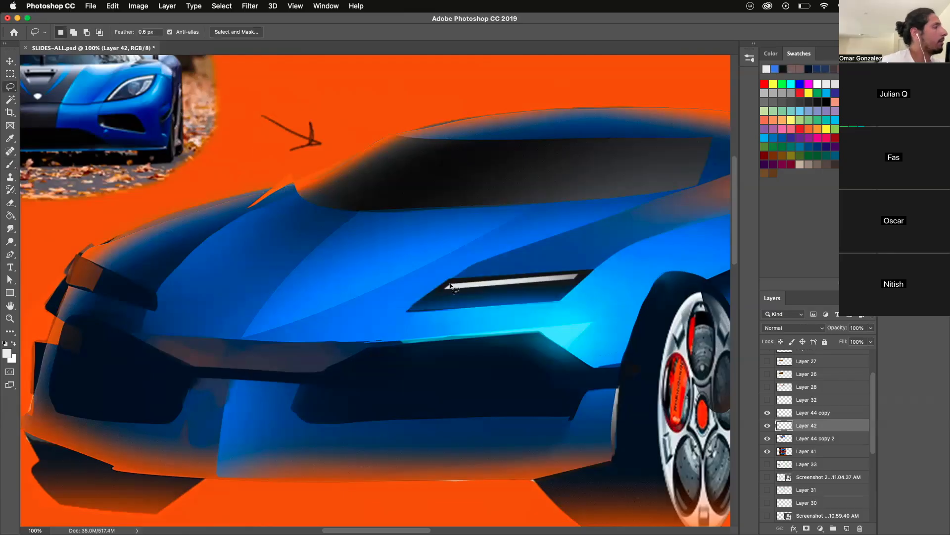
mouse_move(571, 280)
left_mouse_down()
mouse_move(475, 278)
mouse_move(442, 289)
mouse_move(453, 292)
left_mouse_up()
left_click(12, 163)
left_click(443, 290, "alt")
key("super+d")
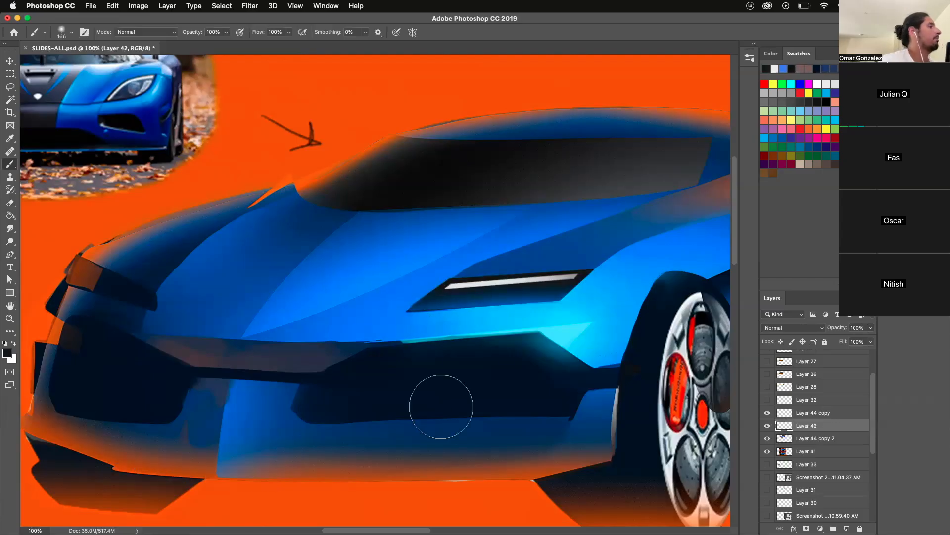
- Lasso a matching thin light strip inside the far headlight, brush it with near-white, and deselect
key("l")
left_click_drag(137, 293, 145, 296)
left_click_drag(98, 272, 80, 261)
key("b")
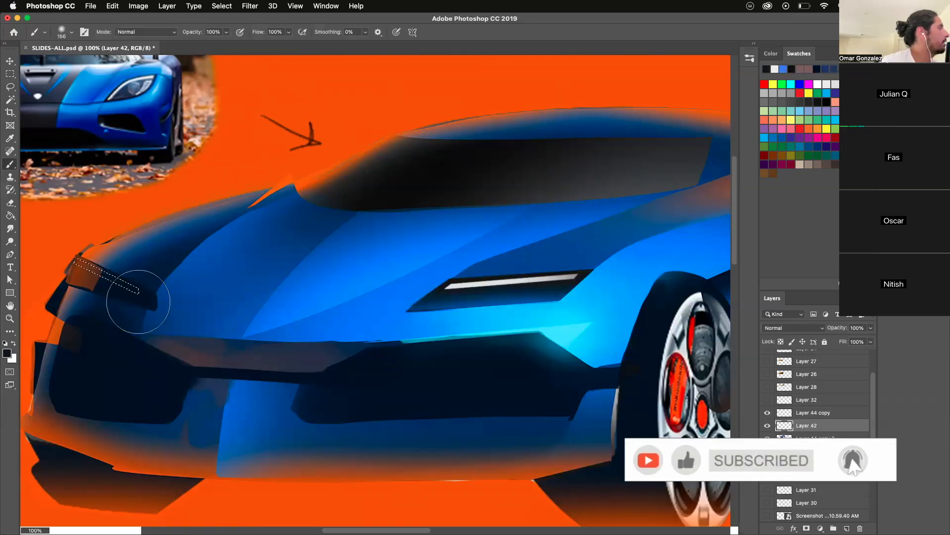
key("x")
left_click_drag(89, 270, 155, 304)
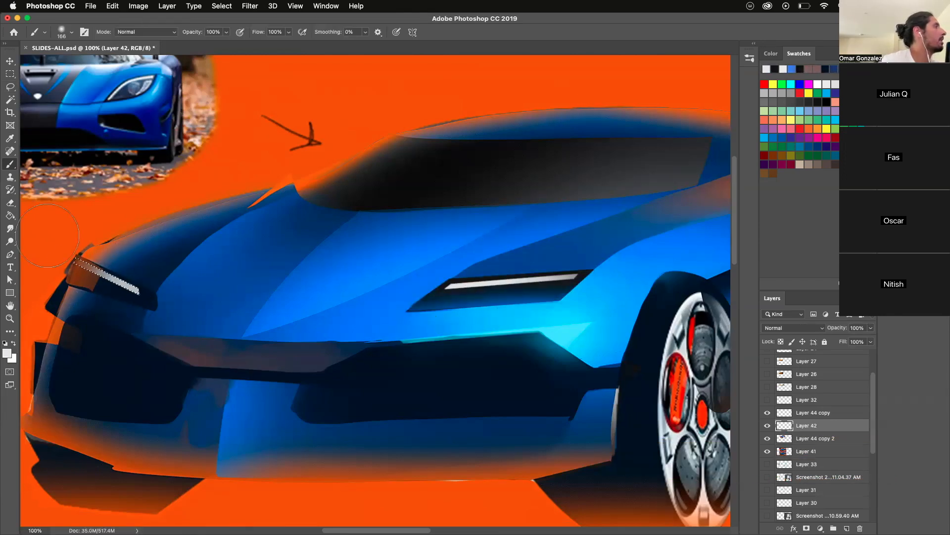
key("ctrl+d")
- Lasso the area along the lower edge of the far headlight's light strip, shade it near-black with the soft brush, and deselect
key("l")
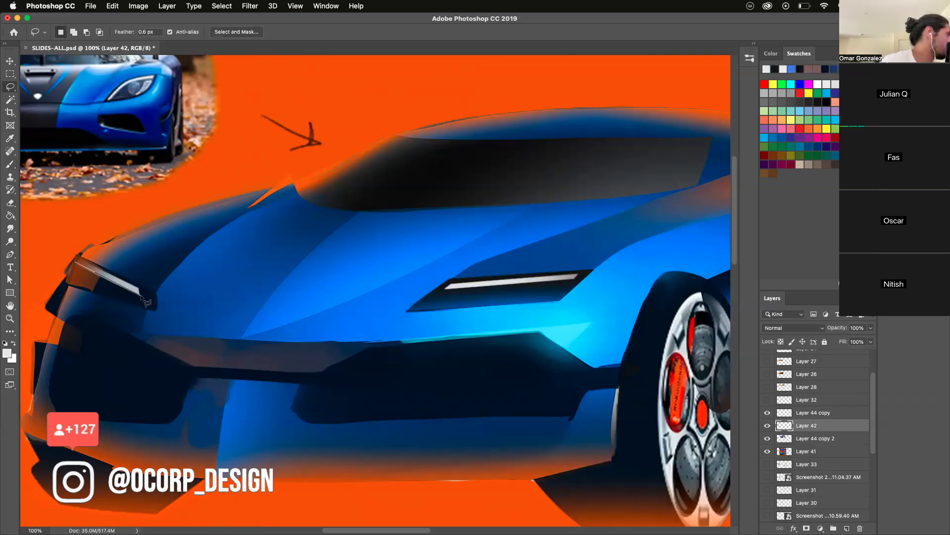
mouse_move(143, 296)
left_mouse_down()
mouse_move(71, 265)
mouse_move(113, 287)
left_mouse_up()
left_click(11, 164)
left_click(111, 281, "alt")
left_click(106, 288, "alt")
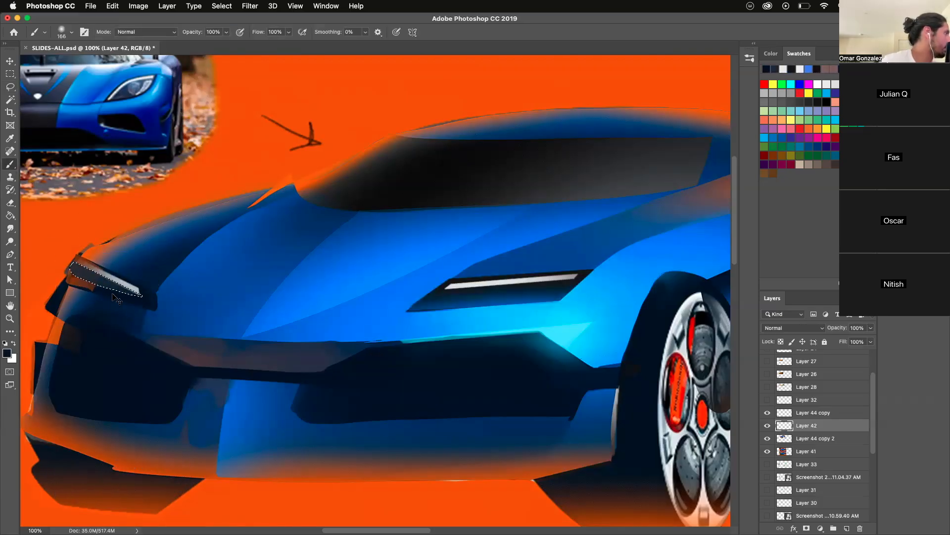
key("super+d")
- Lasso a thin band along the upper edge of the far headlight's light strip, darken it with near-black, and deselect
key("l")
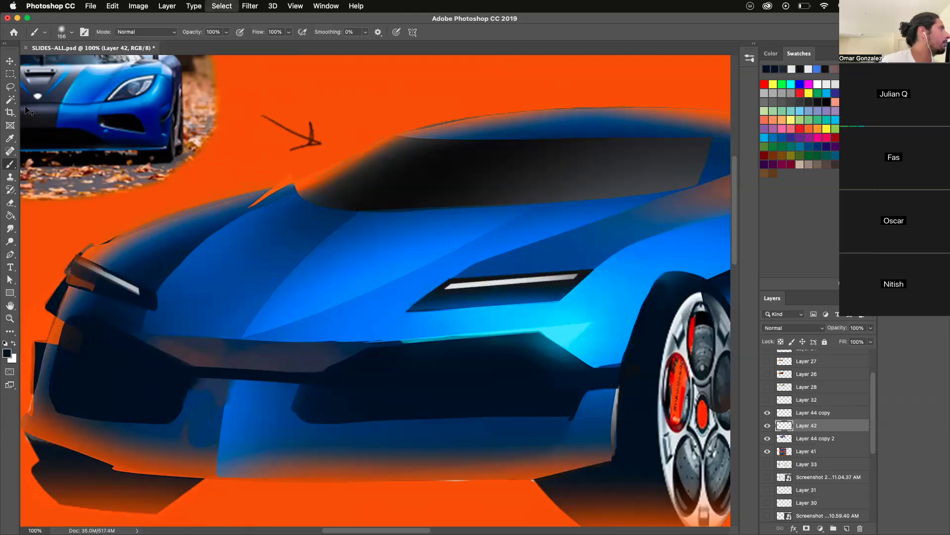
left_click_drag(106, 268, 133, 277)
left_click_drag(79, 260, 76, 256)
key("b")
key("ctrl+d")
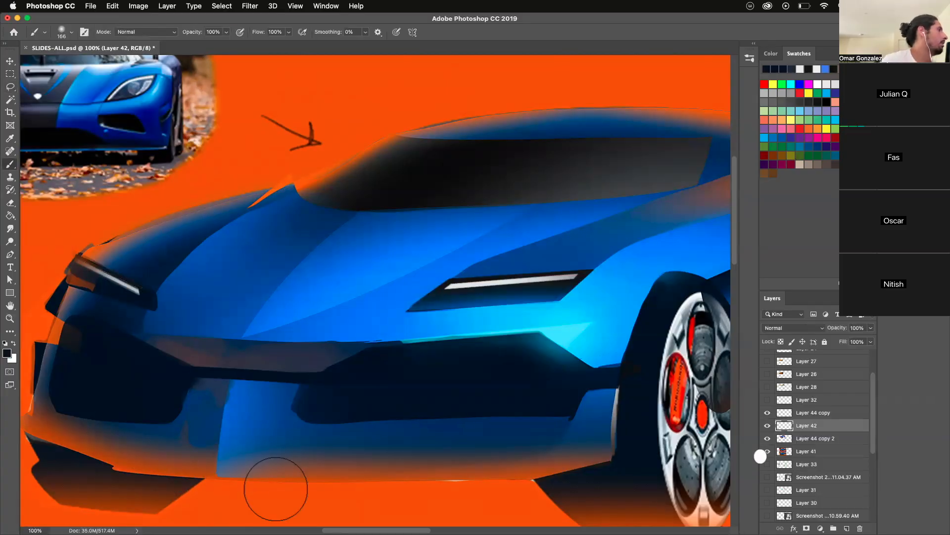
key("ctrl+z")
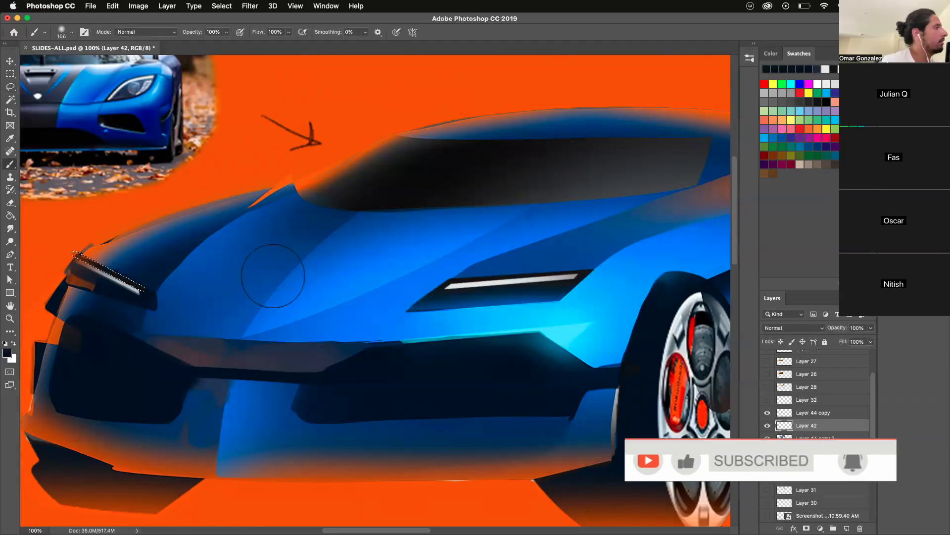
key("super+d")
- Examine the whole car rendering with its headlights and compare it with the earlier version of the car beneath it
key("z")
left_click_drag(452, 349, 423, 464)
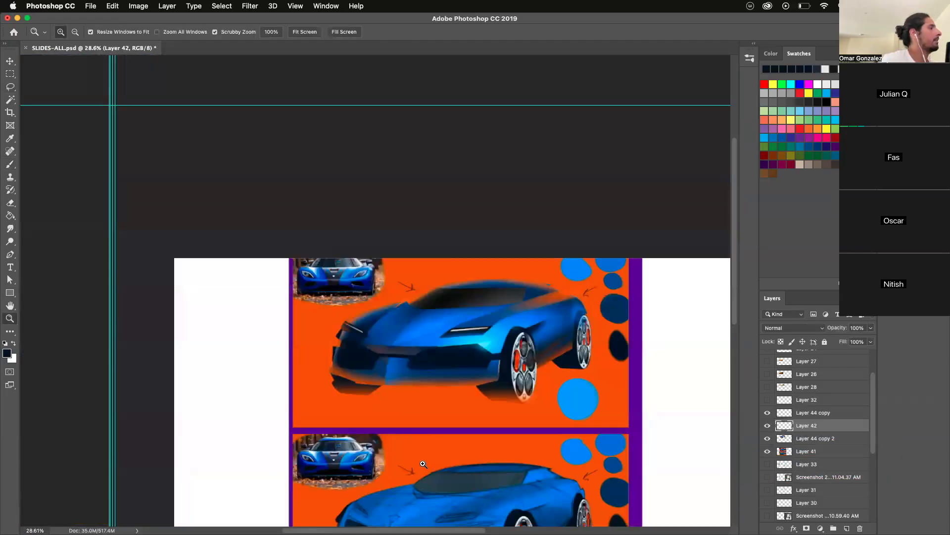
double_click(325, 330)
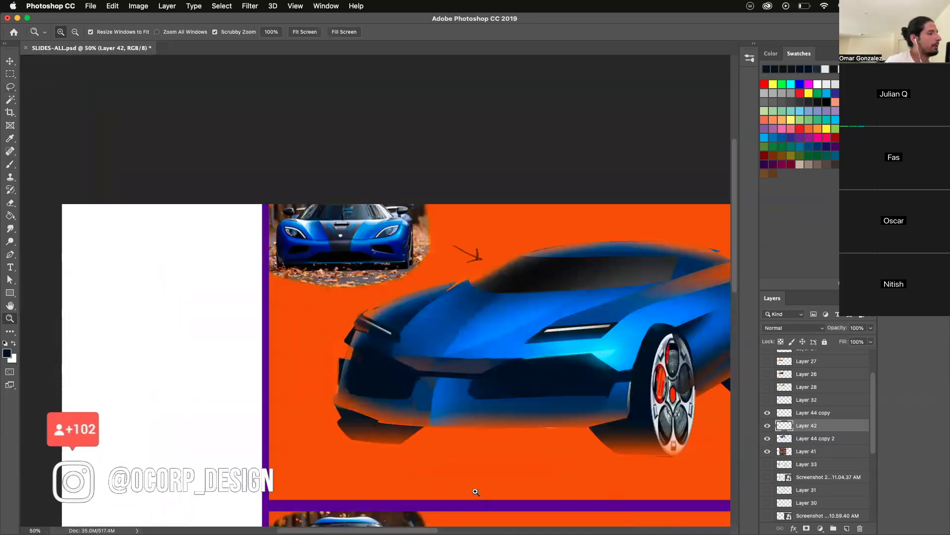
scroll(409, 472, "right", 5)
scroll(409, 472, "left", 4)
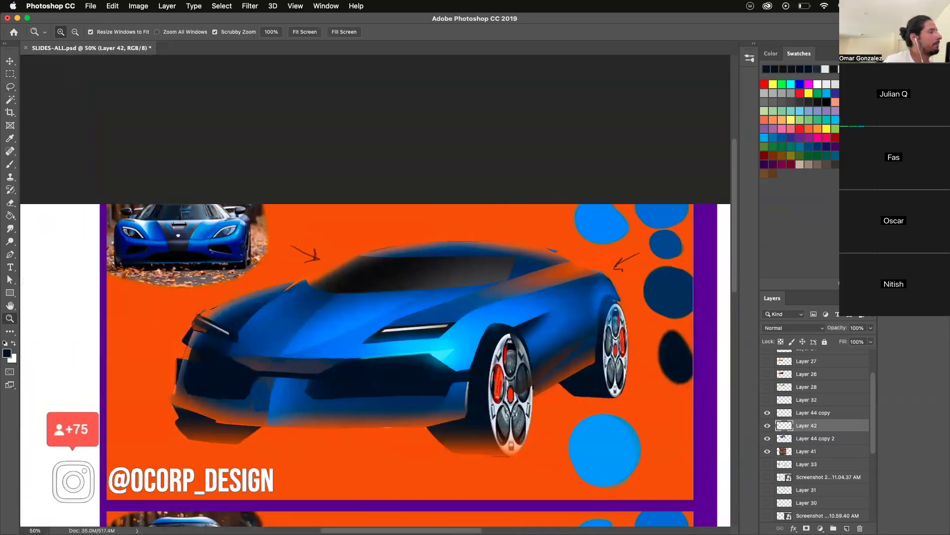
left_click(410, 472)
scroll(440, 509, "right", 5)
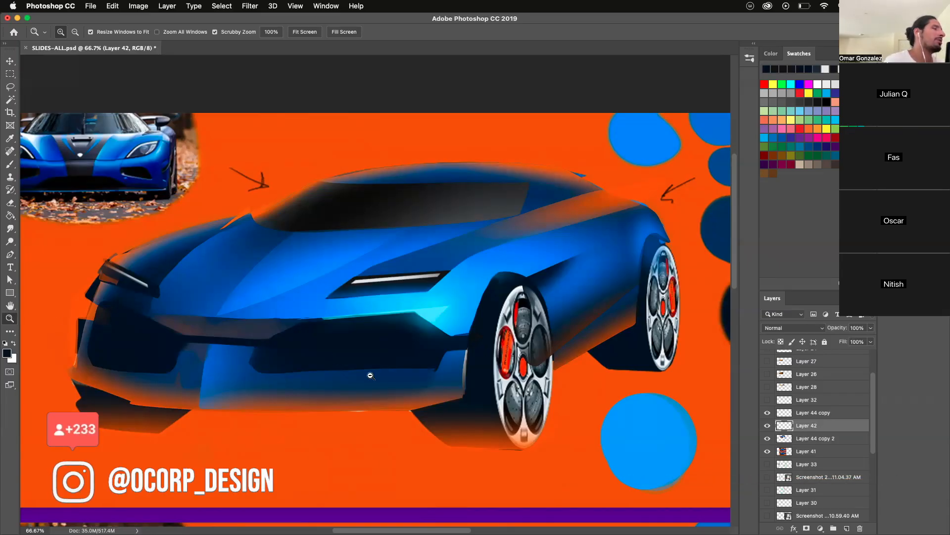
left_click_drag(370, 376, 280, 414)
left_click(184, 226)
left_click(184, 226)
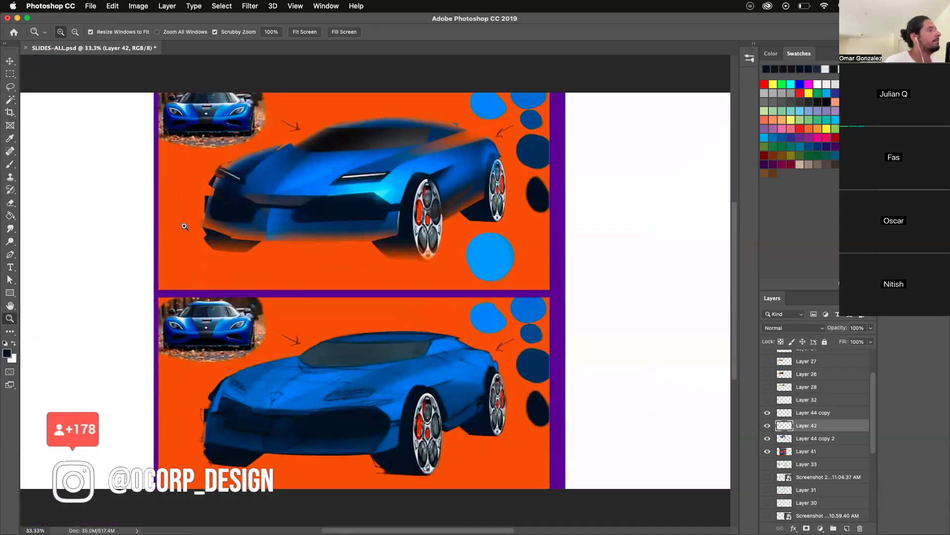